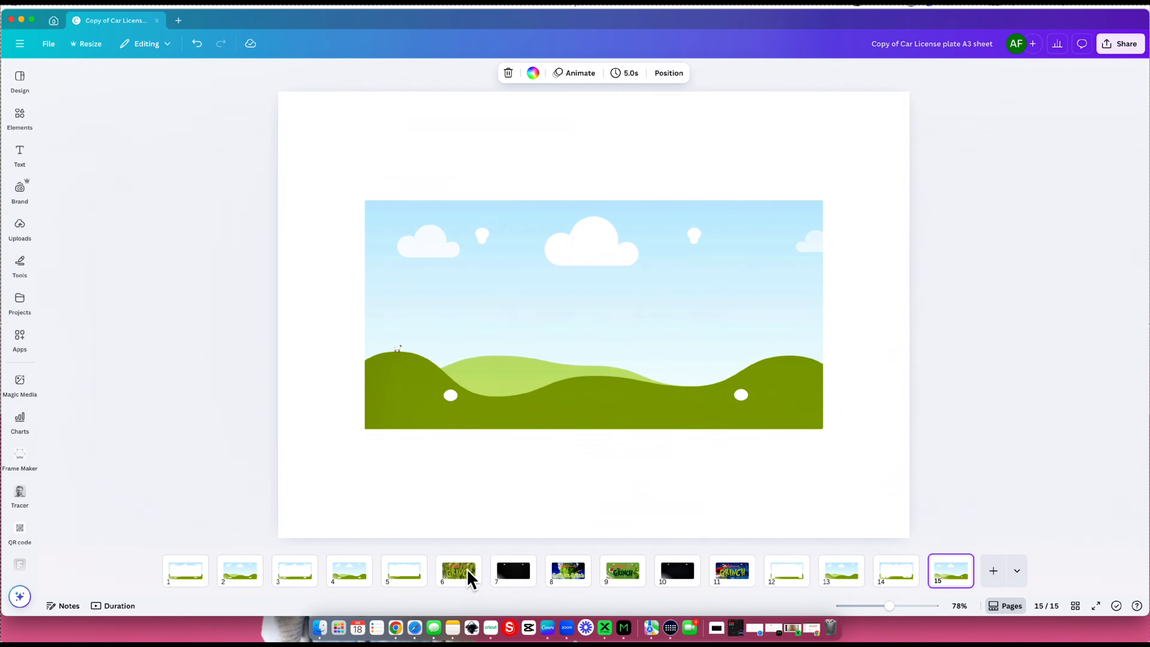
- Review the finished Grinch license plate designs on pages 6, 11 and 9
click(457, 579)
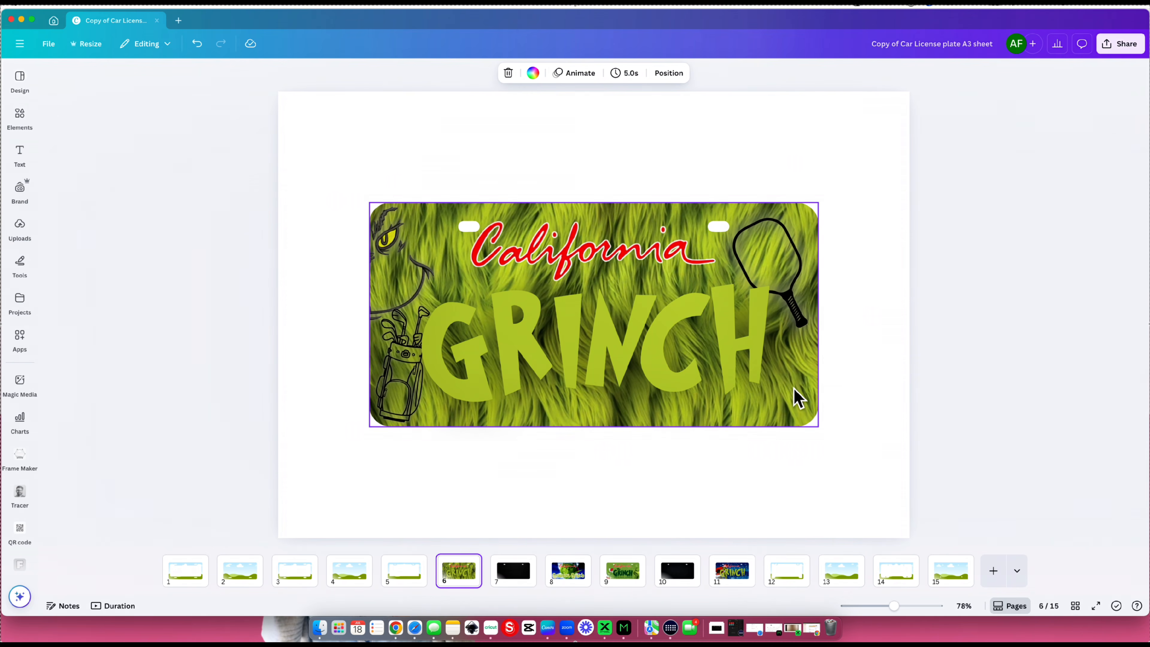
click(724, 577)
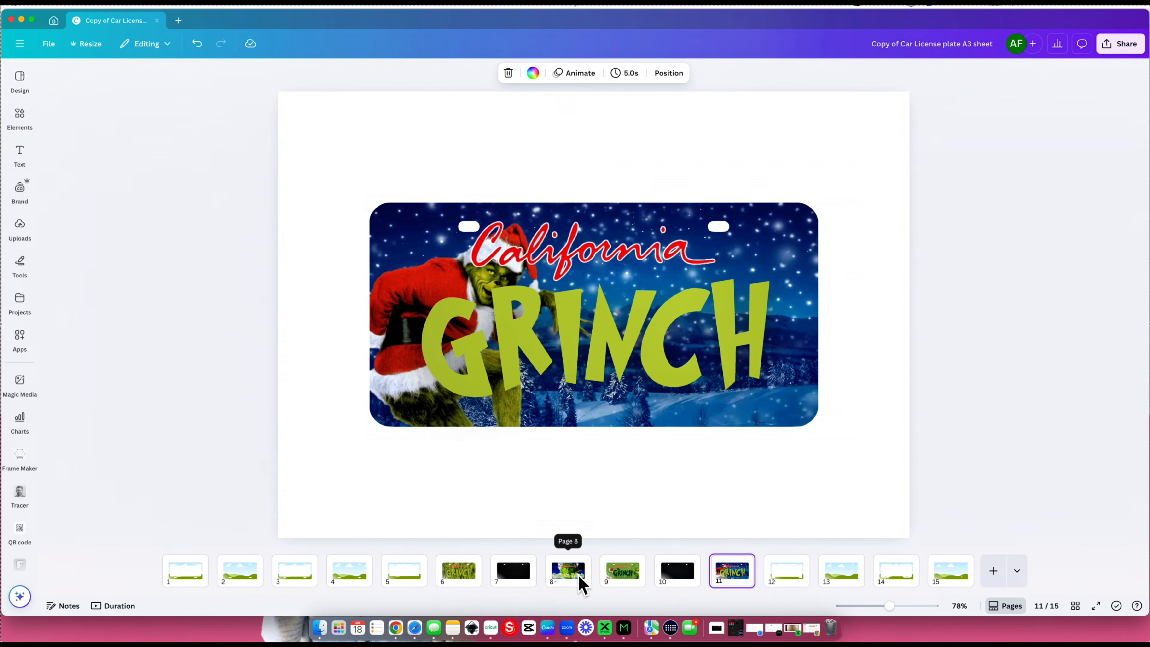
click(631, 580)
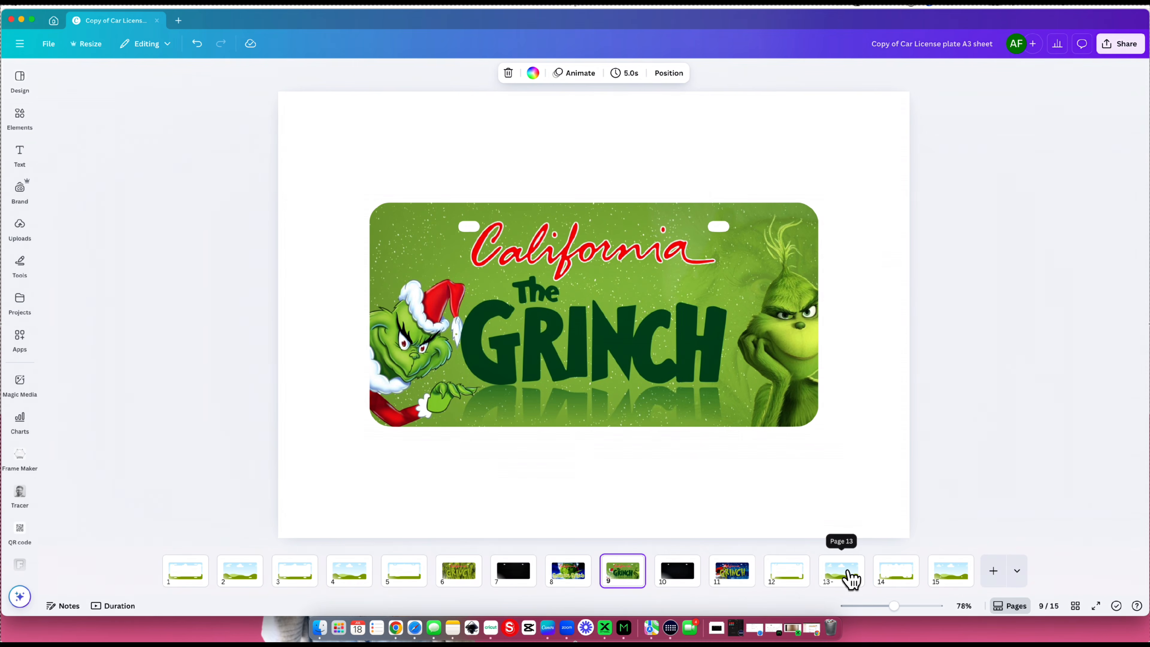
- On page 13, search the photo elements for "background" and fill the license plate frame with the light blue textured photo
click(850, 579)
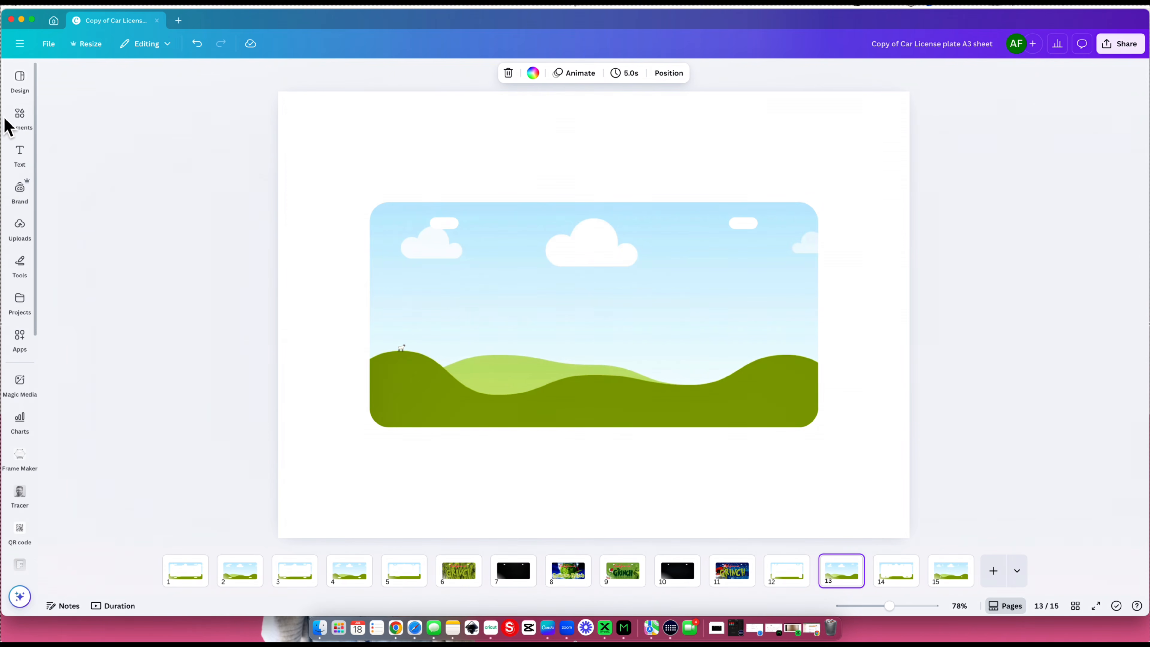
click(17, 126)
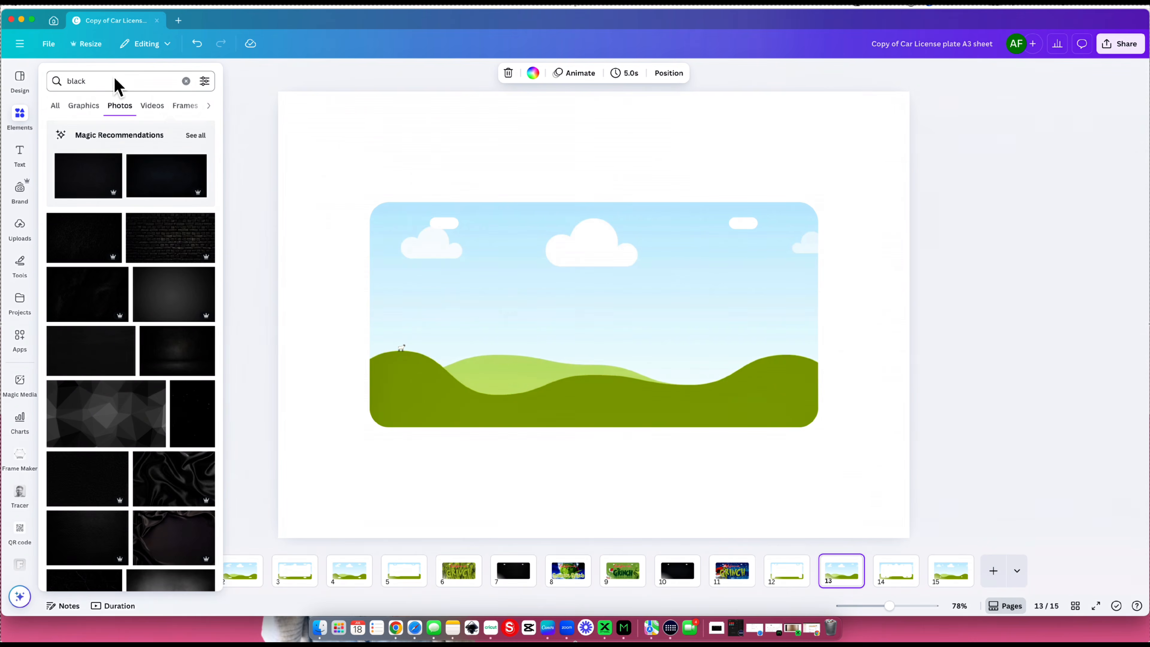
click(54, 82)
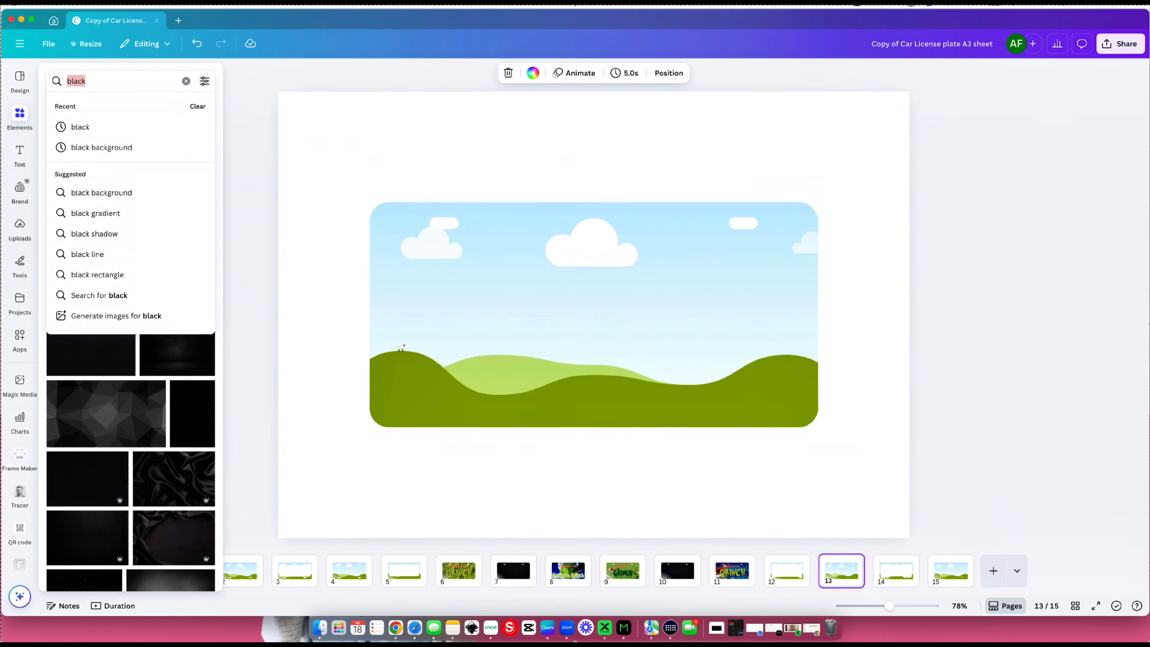
text(background)
key(Return)
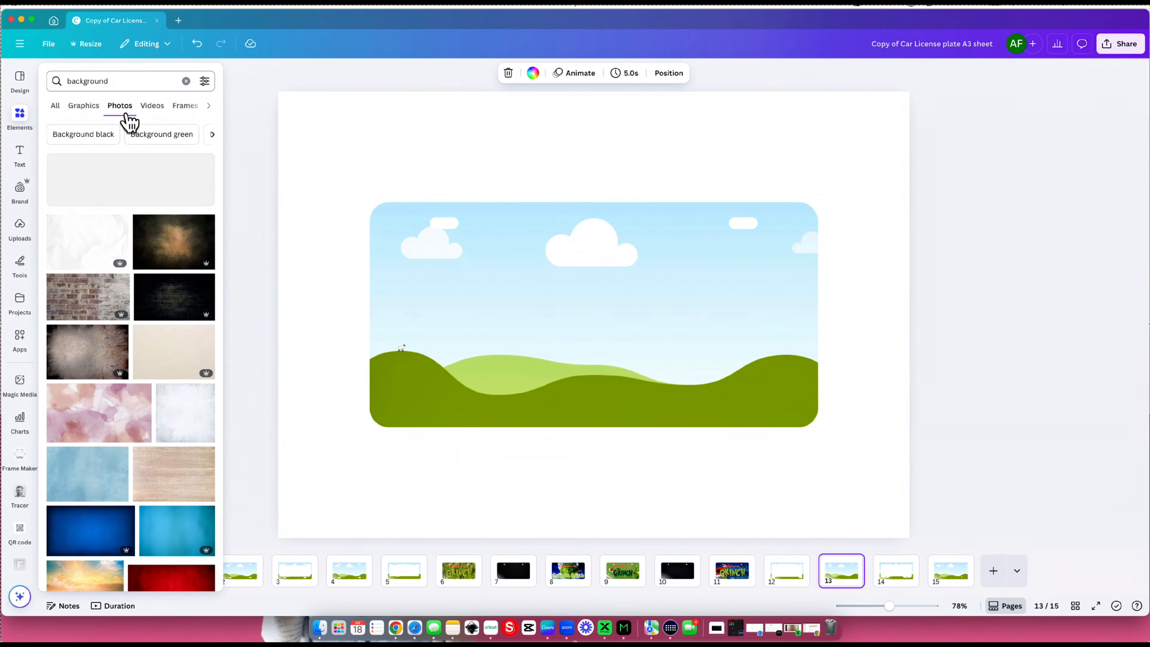
scroll(117, 365, down, 2)
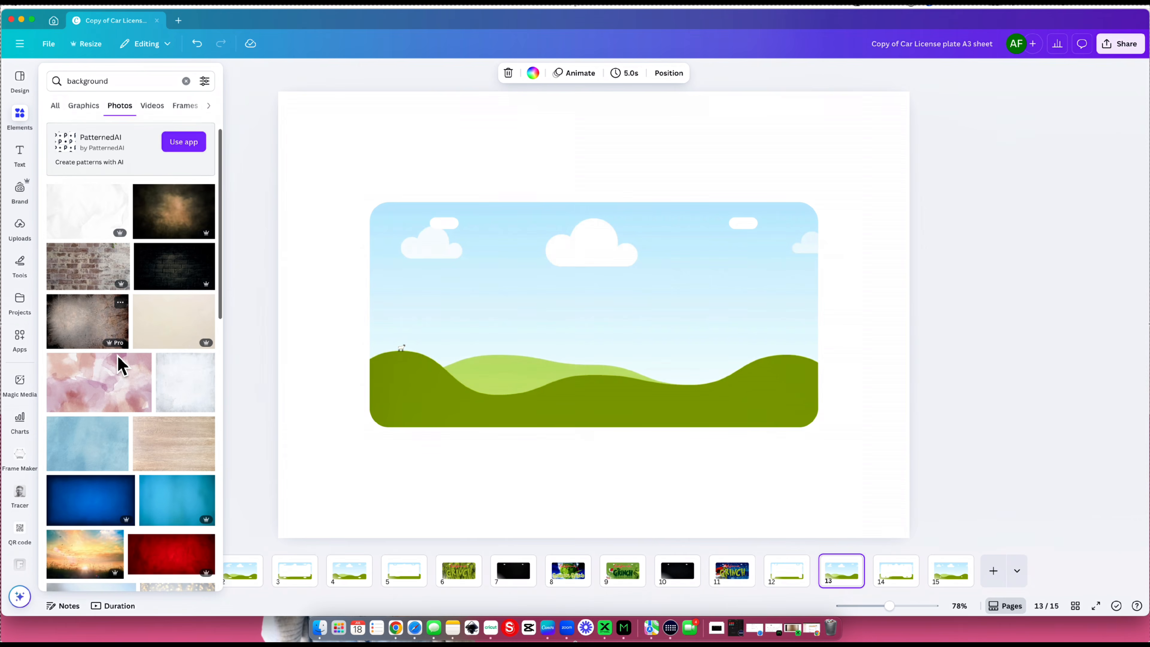
drag(89, 428, 552, 347)
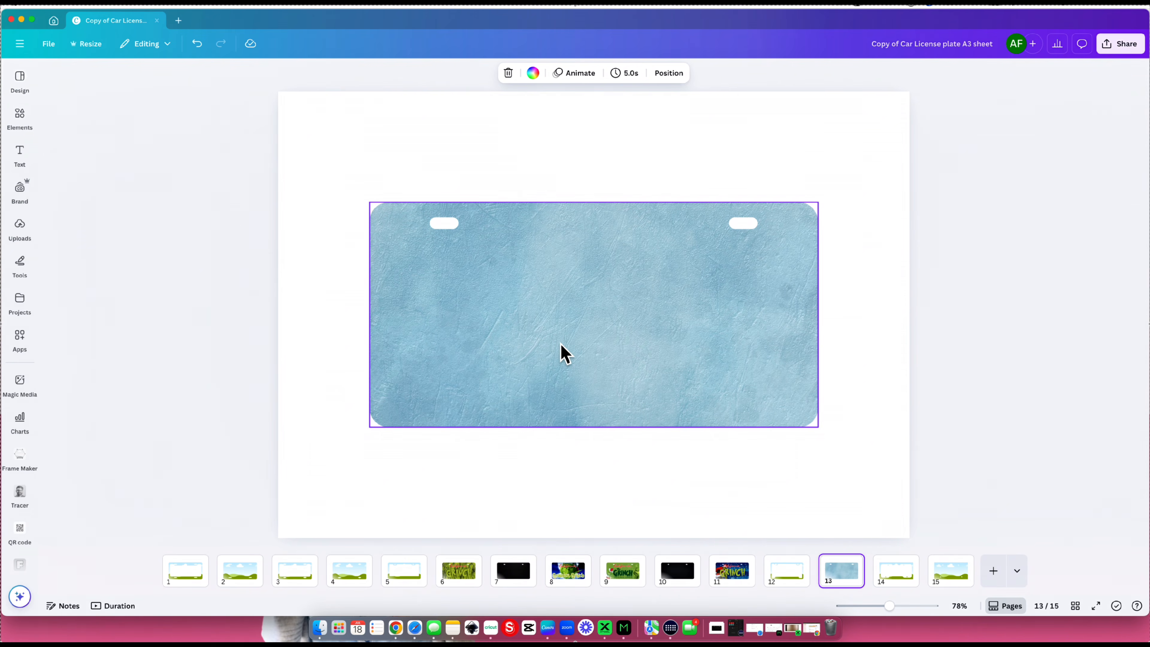
- Reposition the blue textured photo vertically inside the license plate frame and apply the crop
double_click(559, 342)
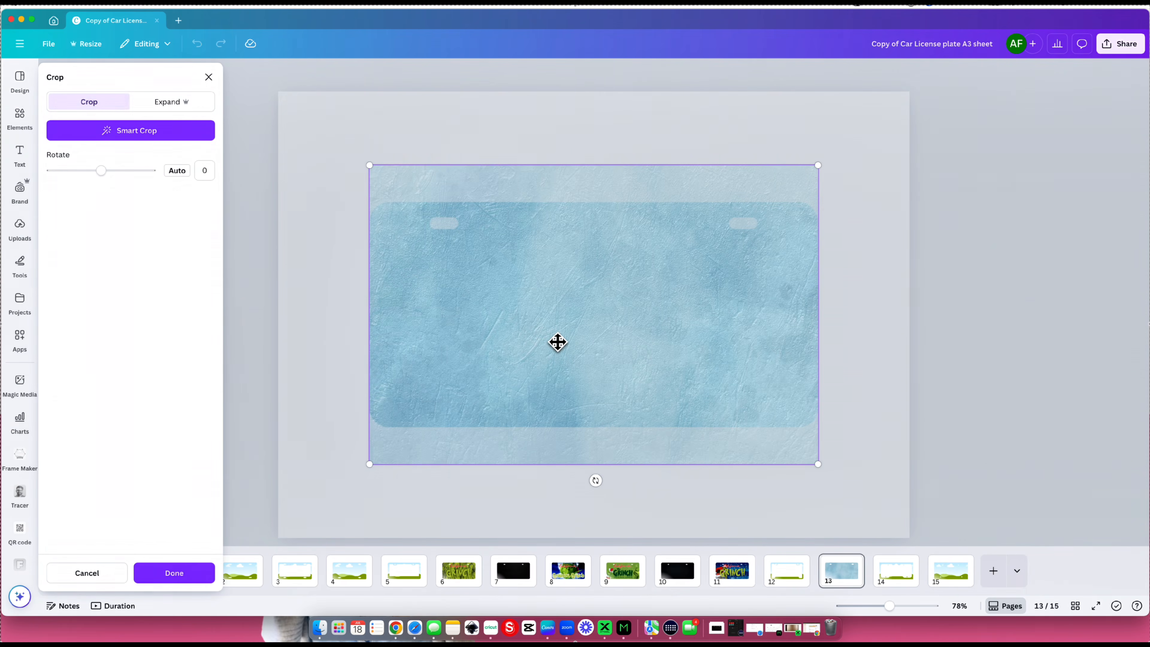
drag(558, 343, 561, 411)
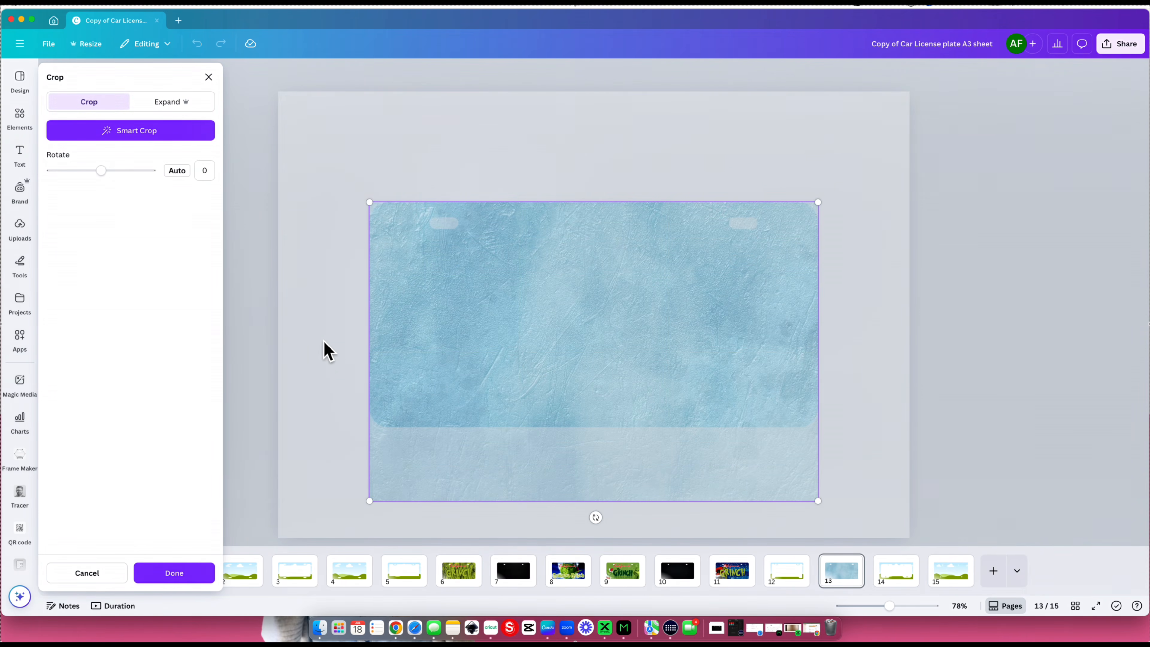
click(177, 574)
double_click(536, 349)
drag(533, 346, 543, 292)
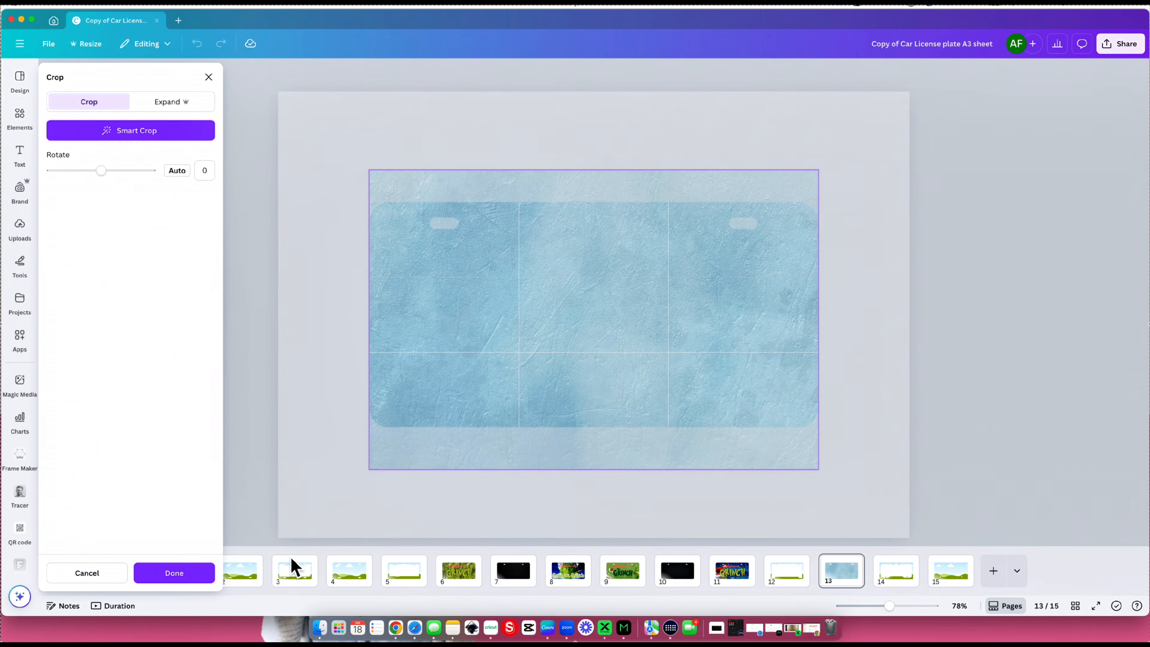
click(169, 575)
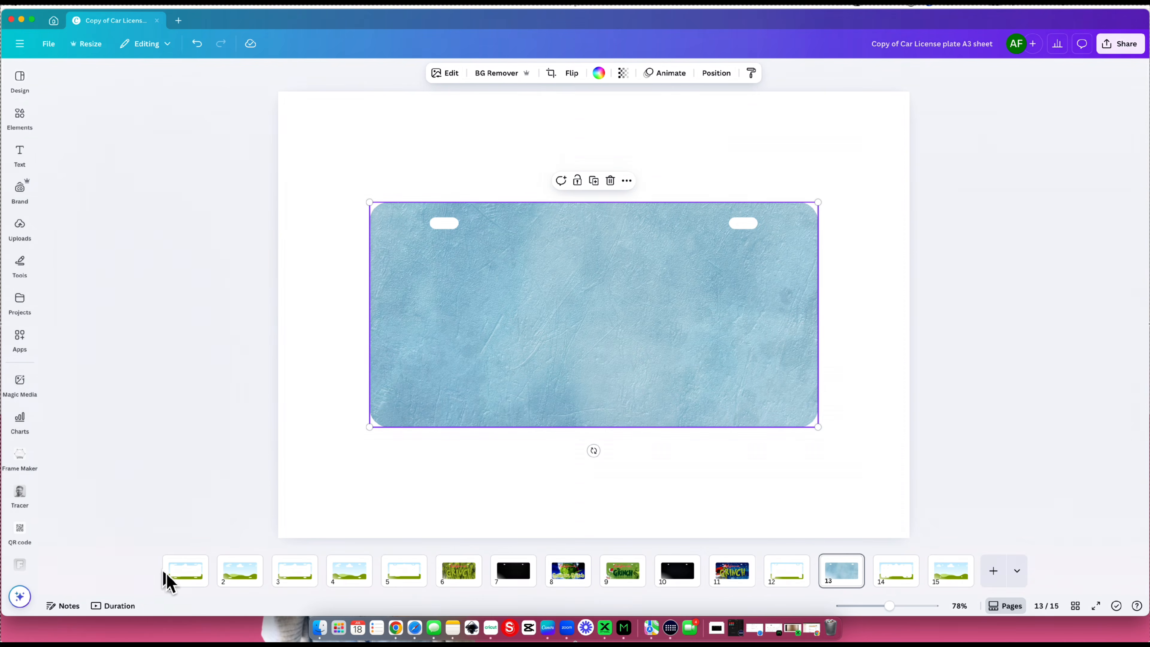
- View the Grinch plate designs on pages 6 and 8, and return to page 13
click(459, 576)
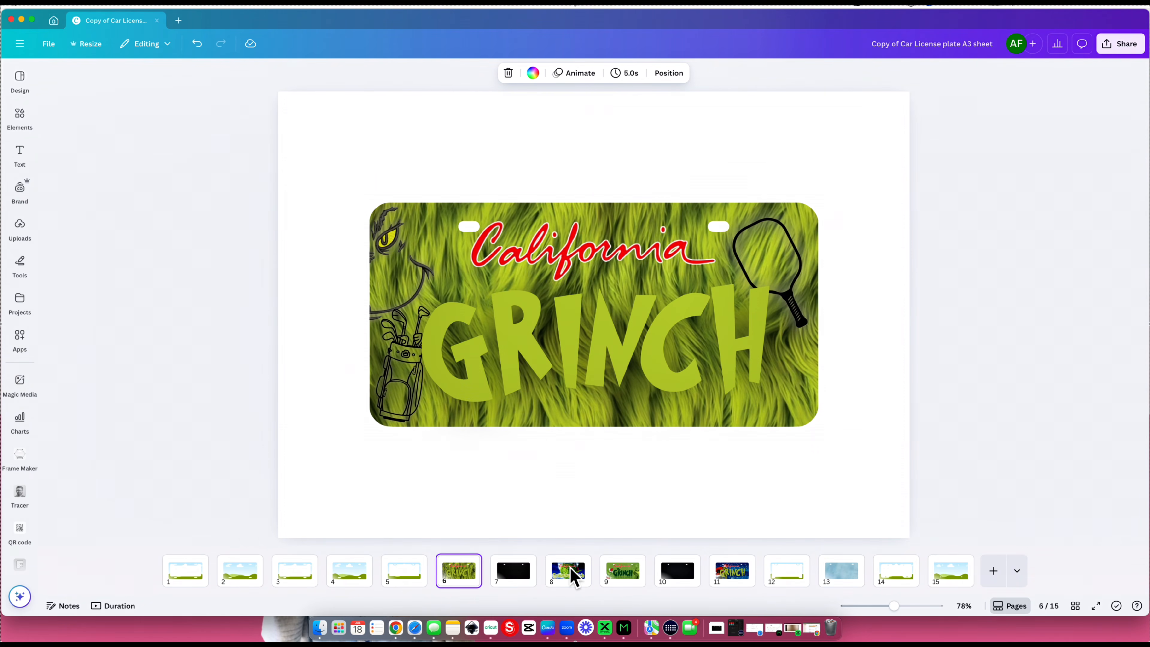
click(585, 583)
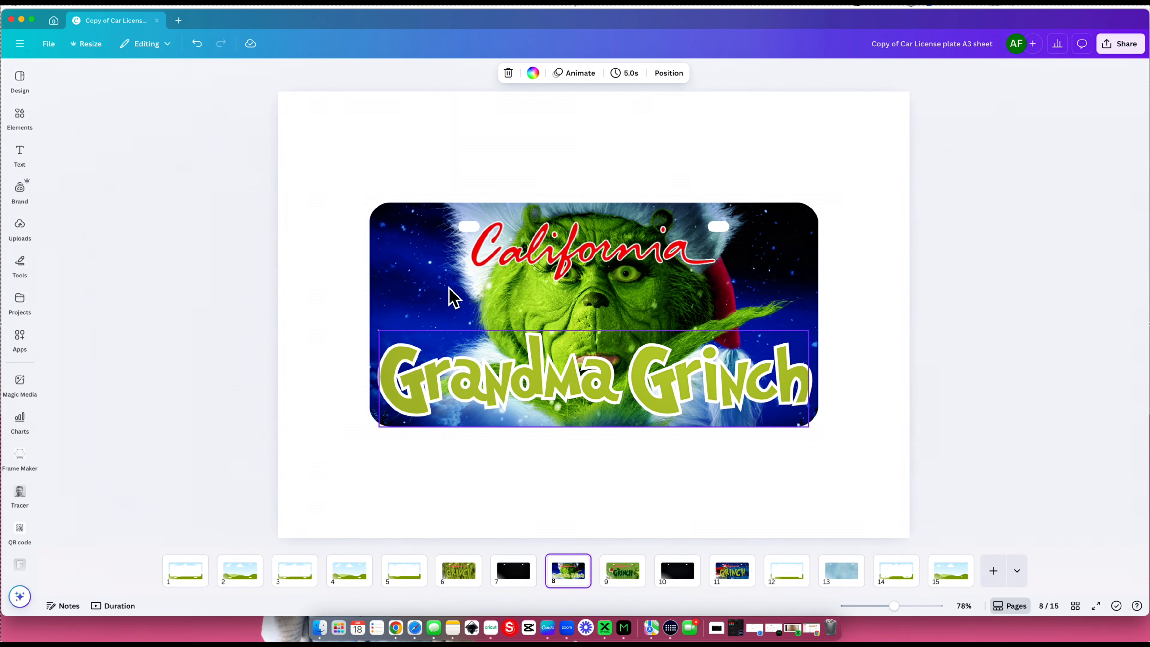
click(833, 579)
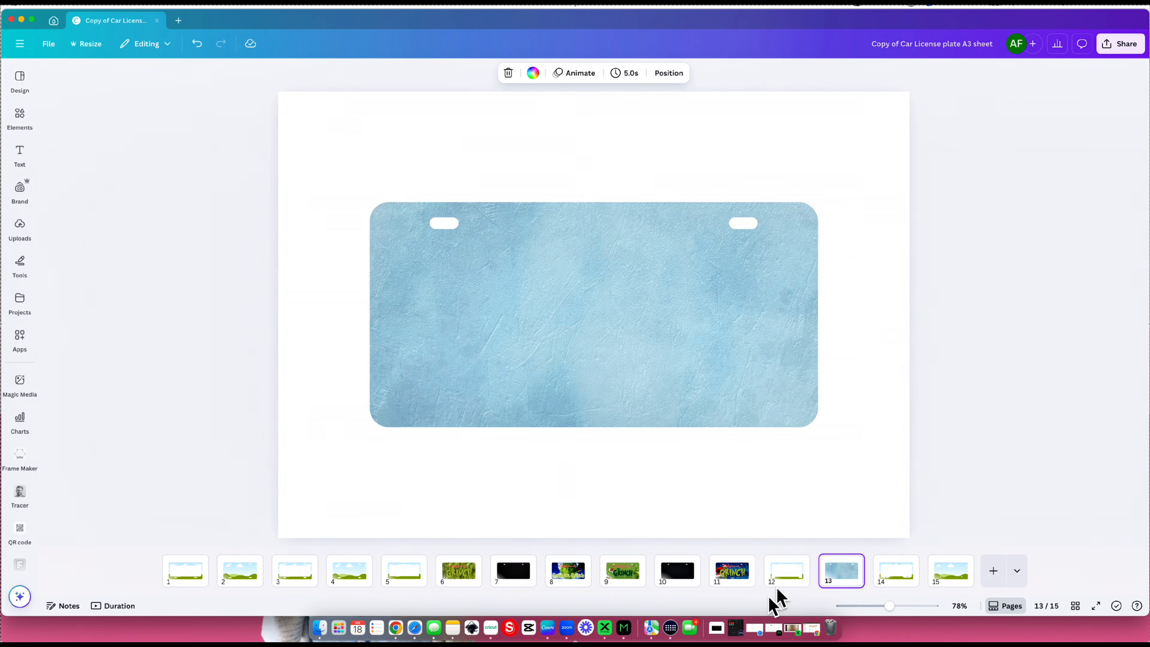
- Open a new Safari window and search Google Images for "grinch background"
right_click(413, 629)
click(429, 544)
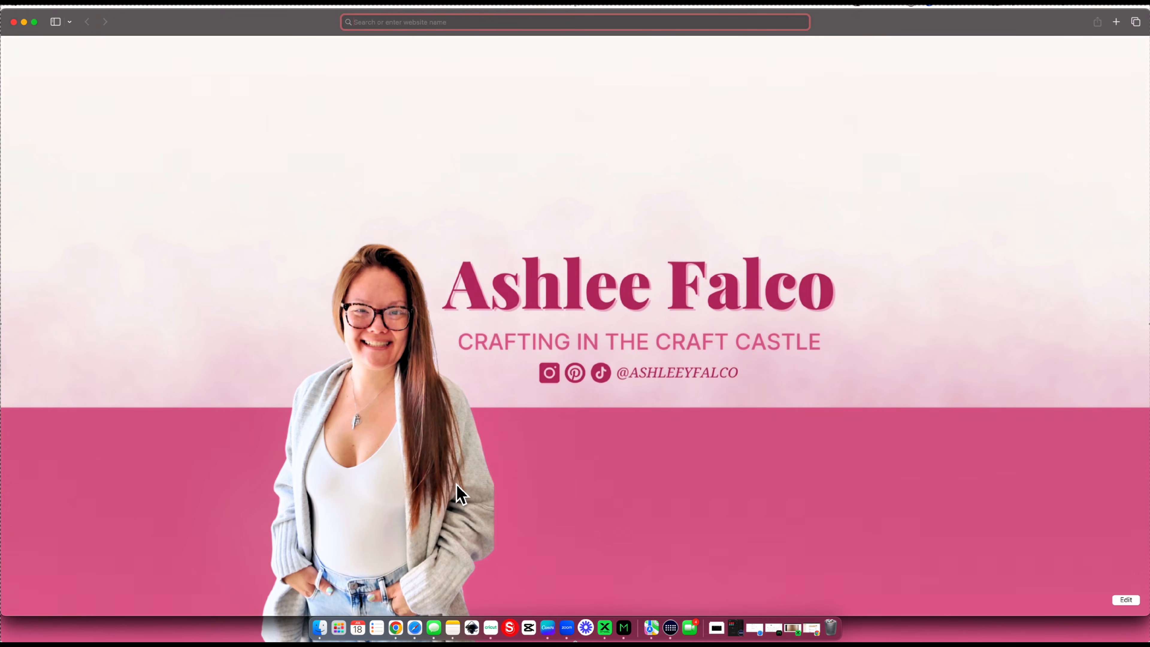
text(grinch )
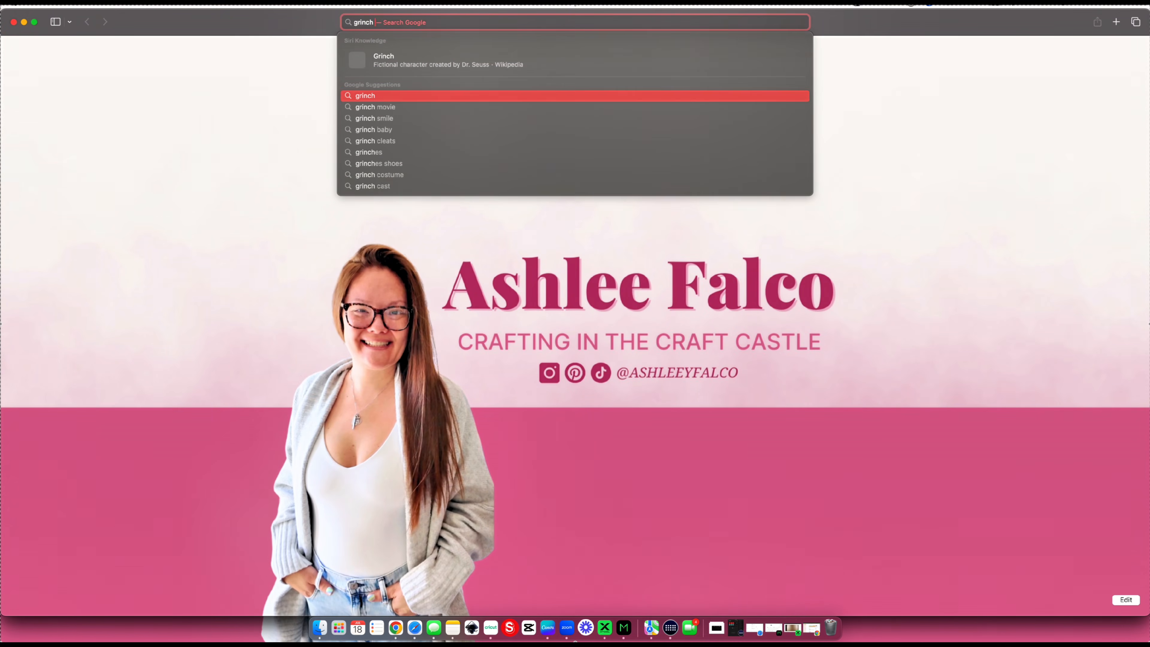
text(background)
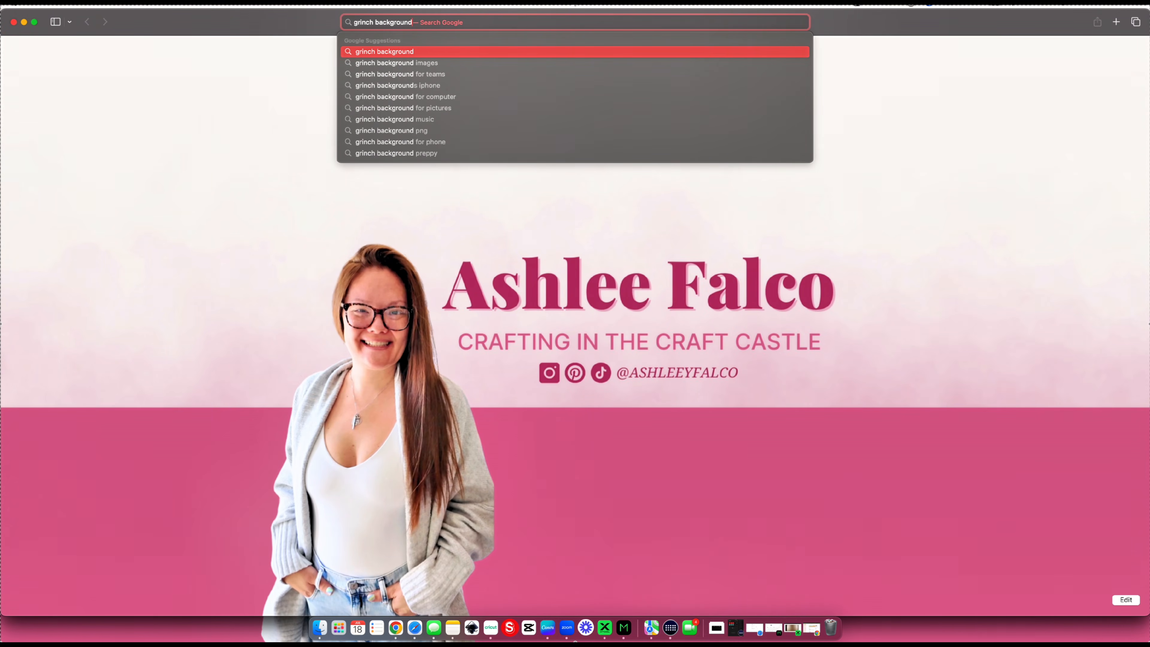
key(Return)
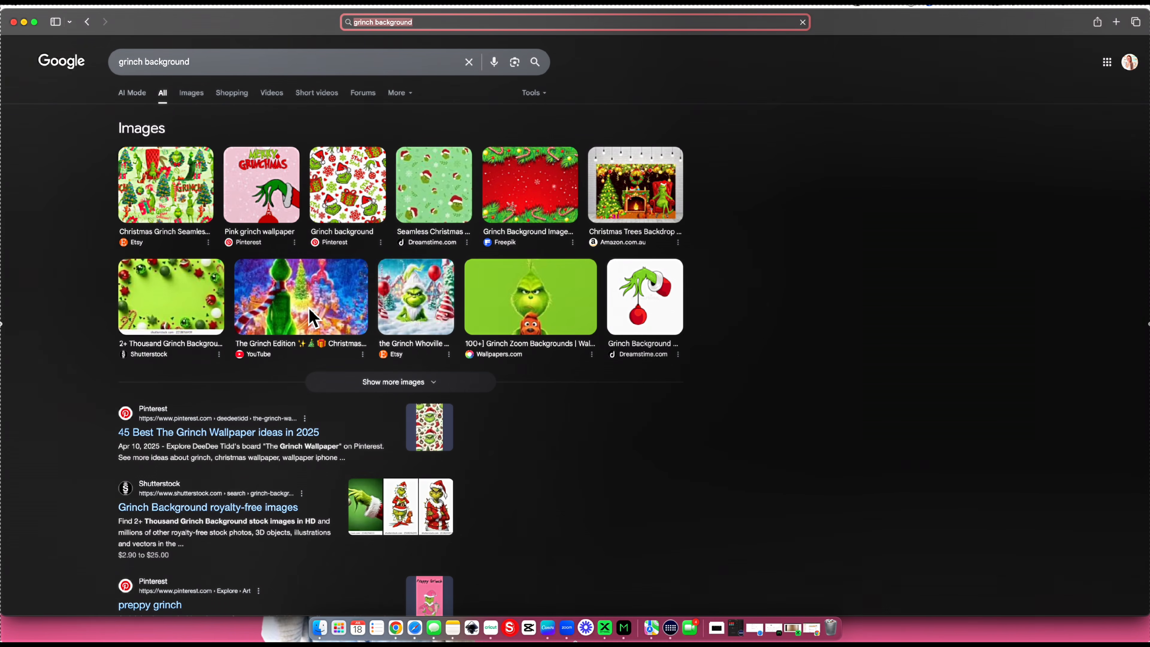
click(191, 95)
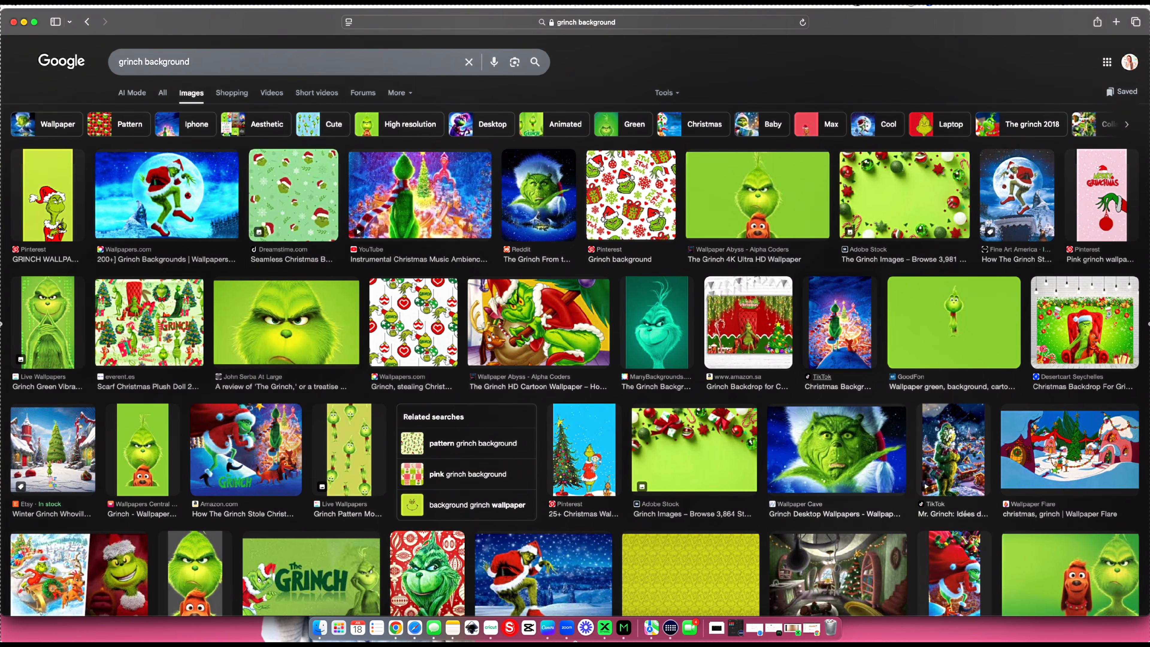
- Preview Grinch pictures and browse the image results for a suitable plate background
click(778, 213)
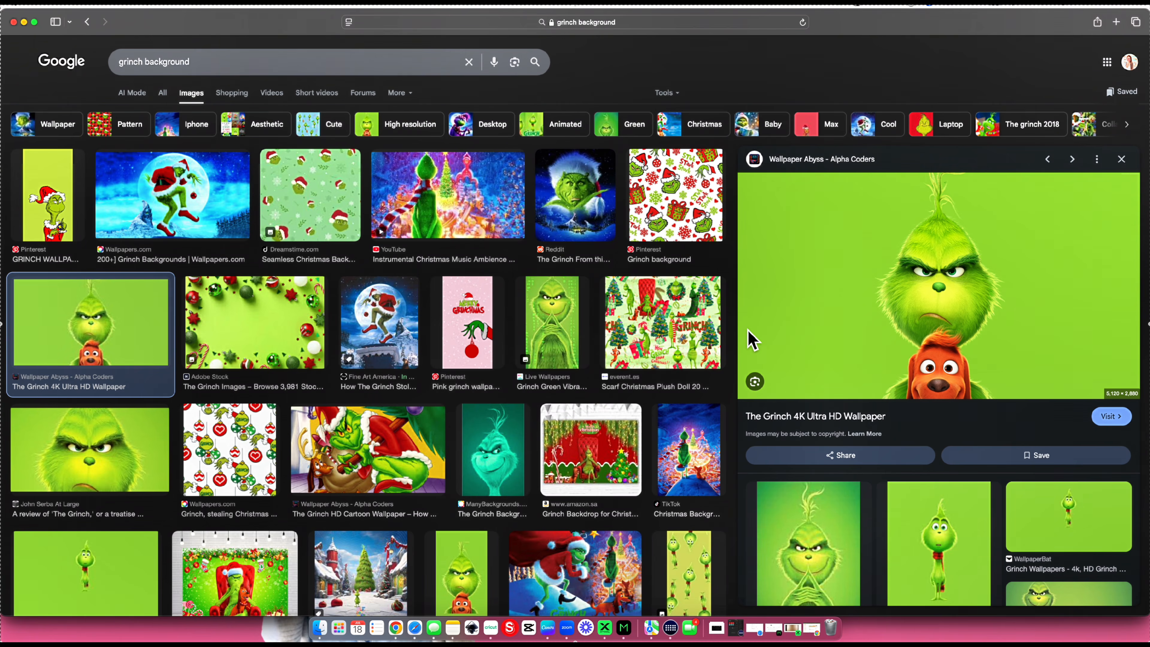
scroll(758, 338, down, 4)
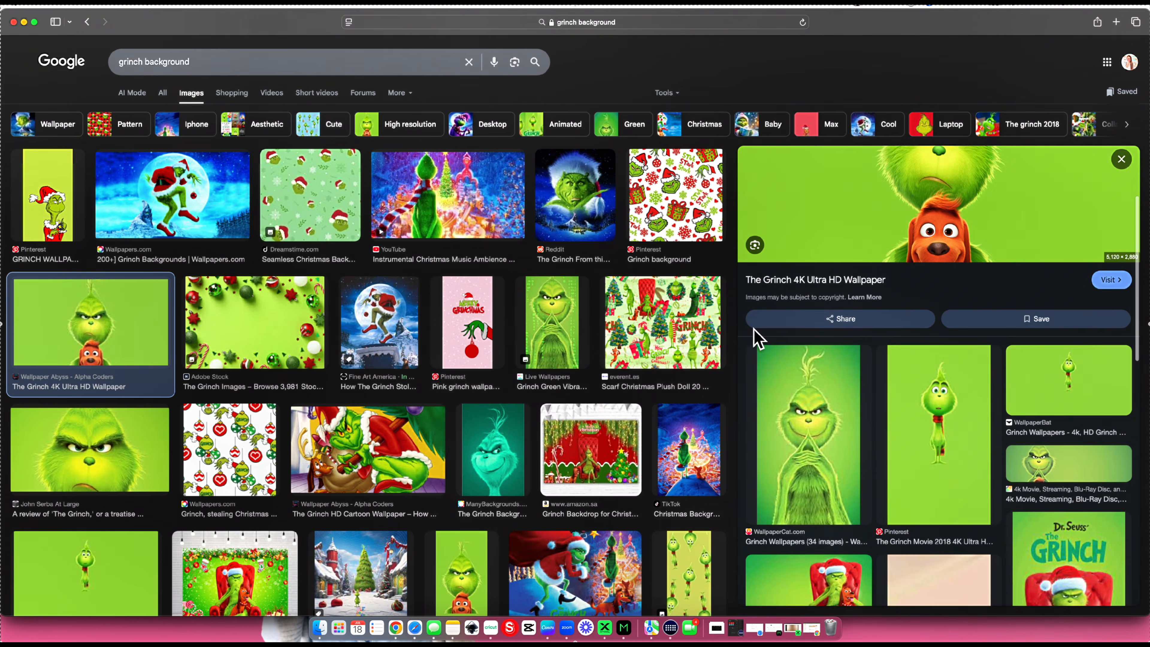
scroll(758, 339, up, 2)
scroll(754, 331, up, 1)
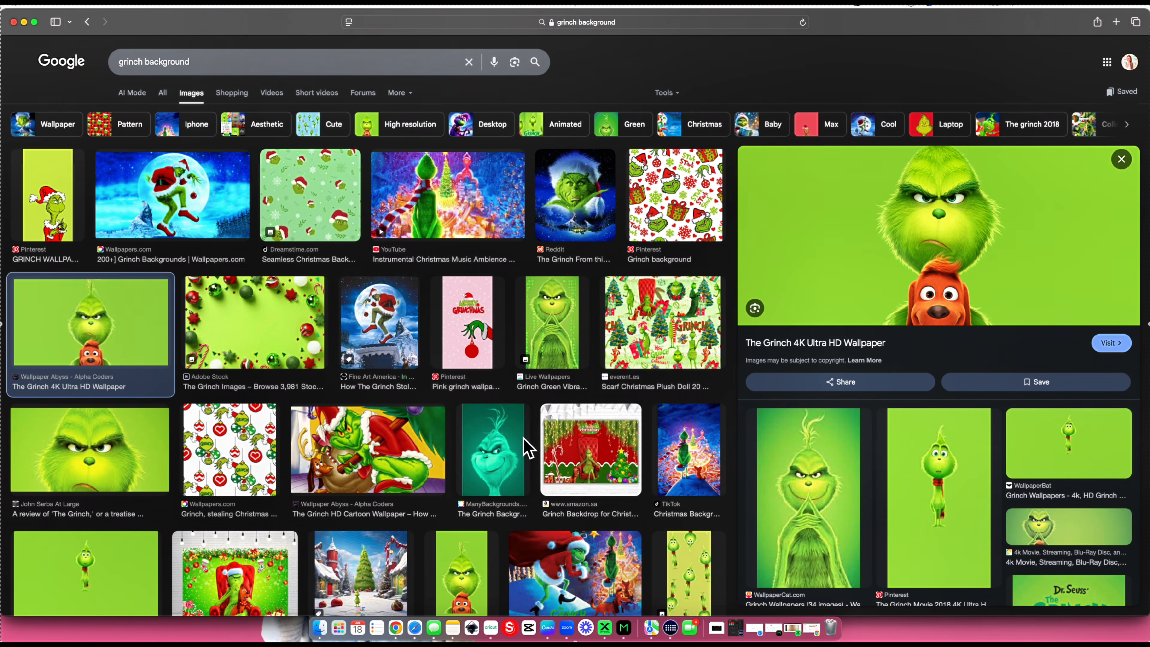
scroll(519, 438, down, 4)
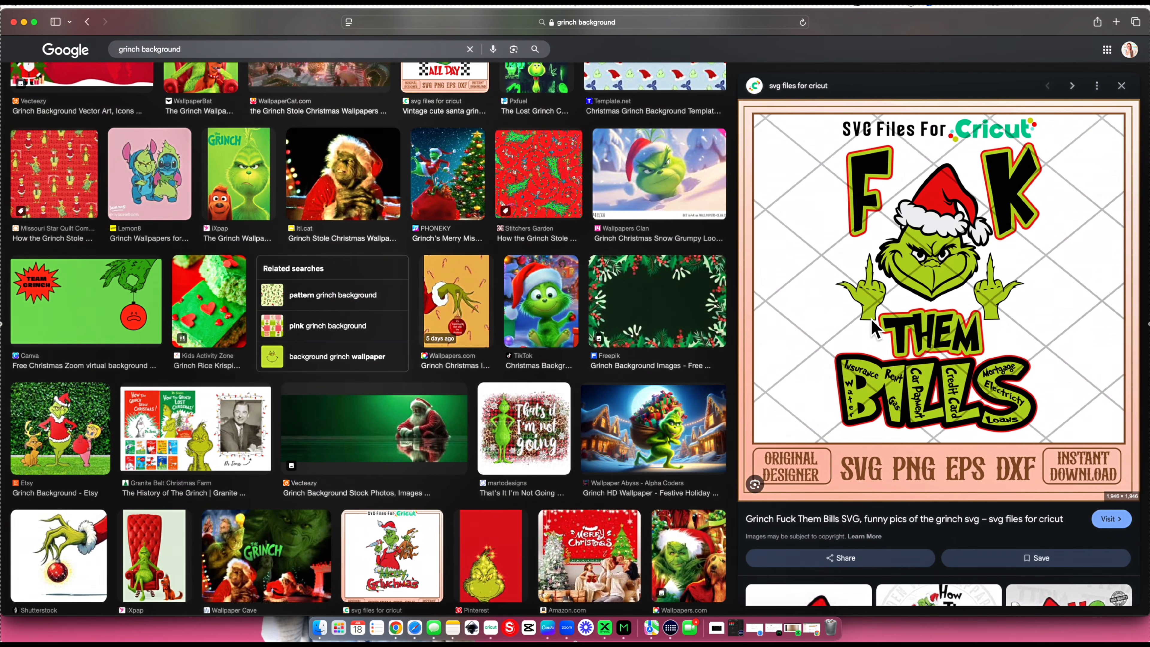
click(1122, 85)
scroll(641, 306, up, 5)
scroll(638, 308, up, 10)
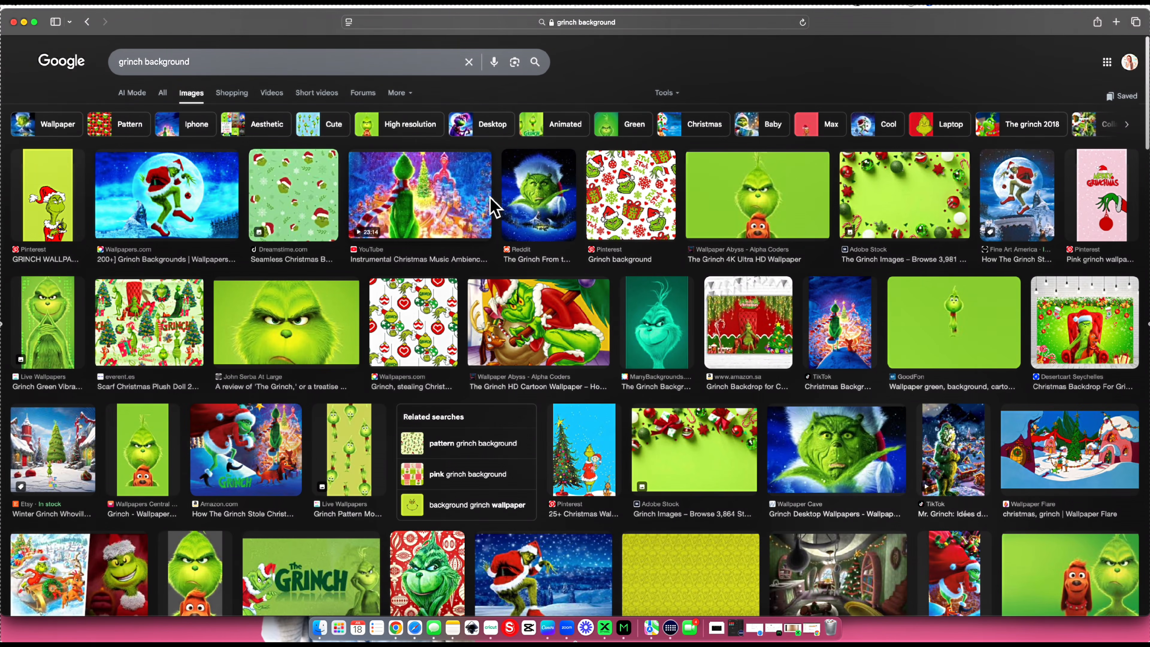
- Preview "The Grinch 4K Ultra HD Wallpaper" with the green background and copy the image
click(720, 206)
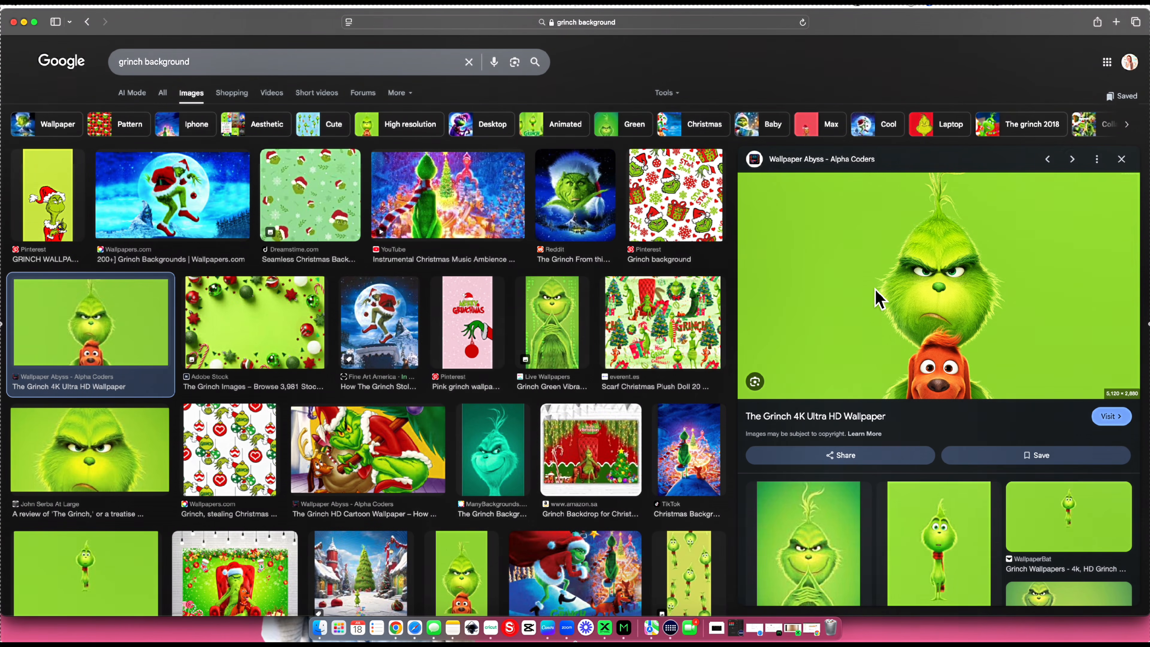
right_click(839, 271)
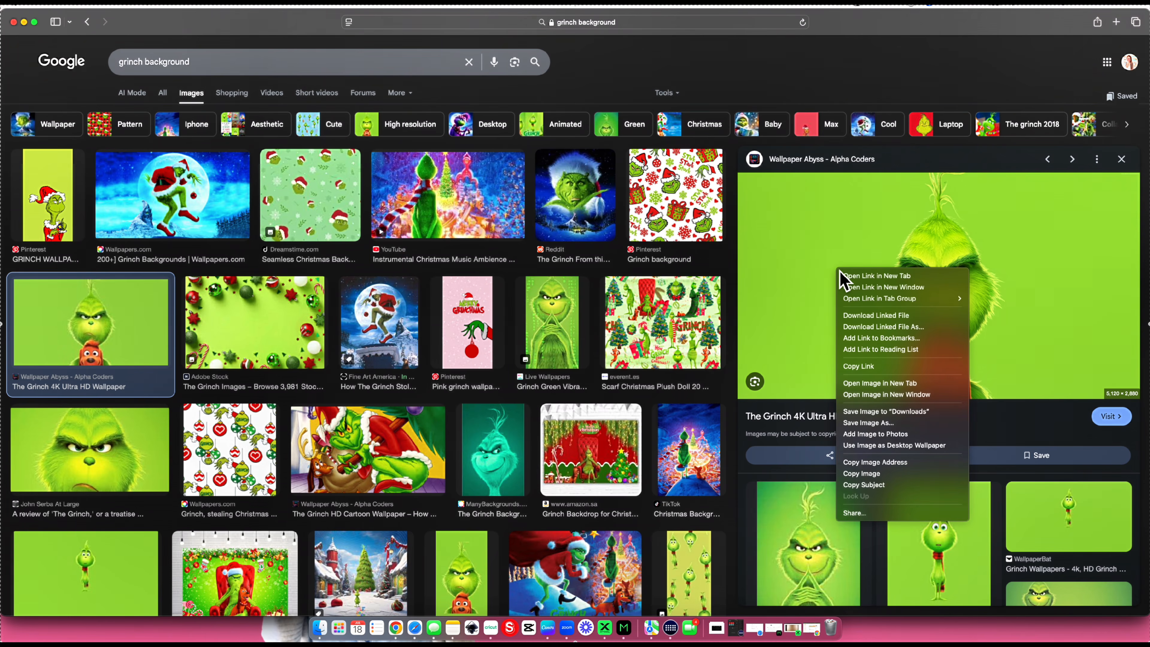
click(862, 473)
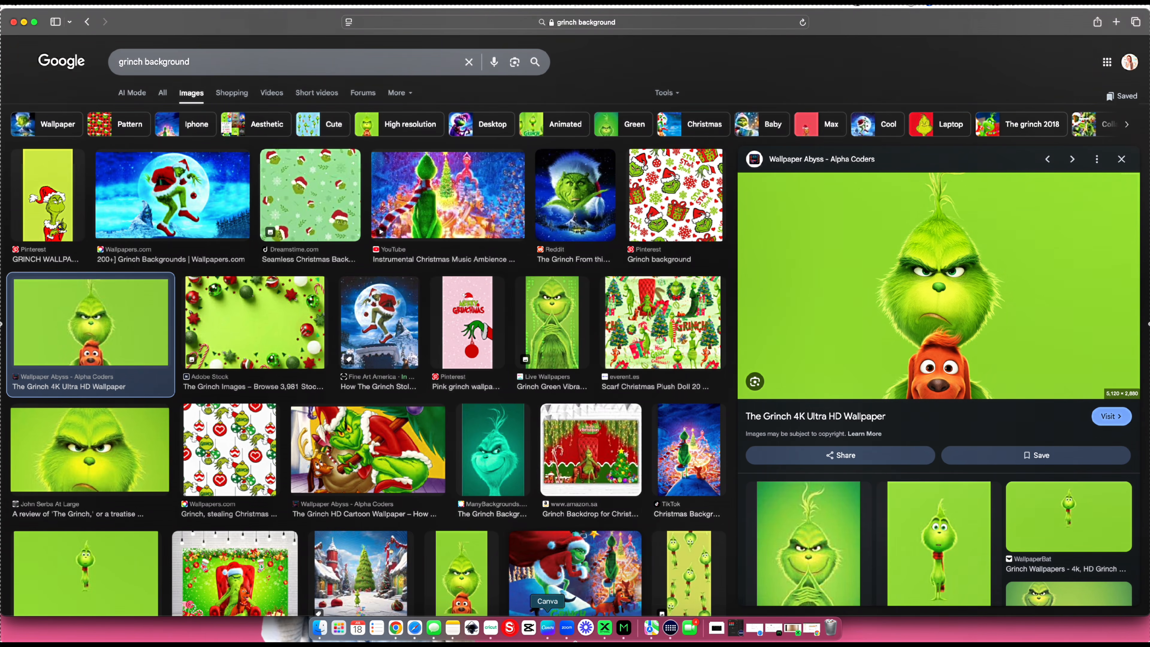
- Switch to Canva, paste the copied Grinch wallpaper onto page 13 and place it inside the license plate frame
click(546, 634)
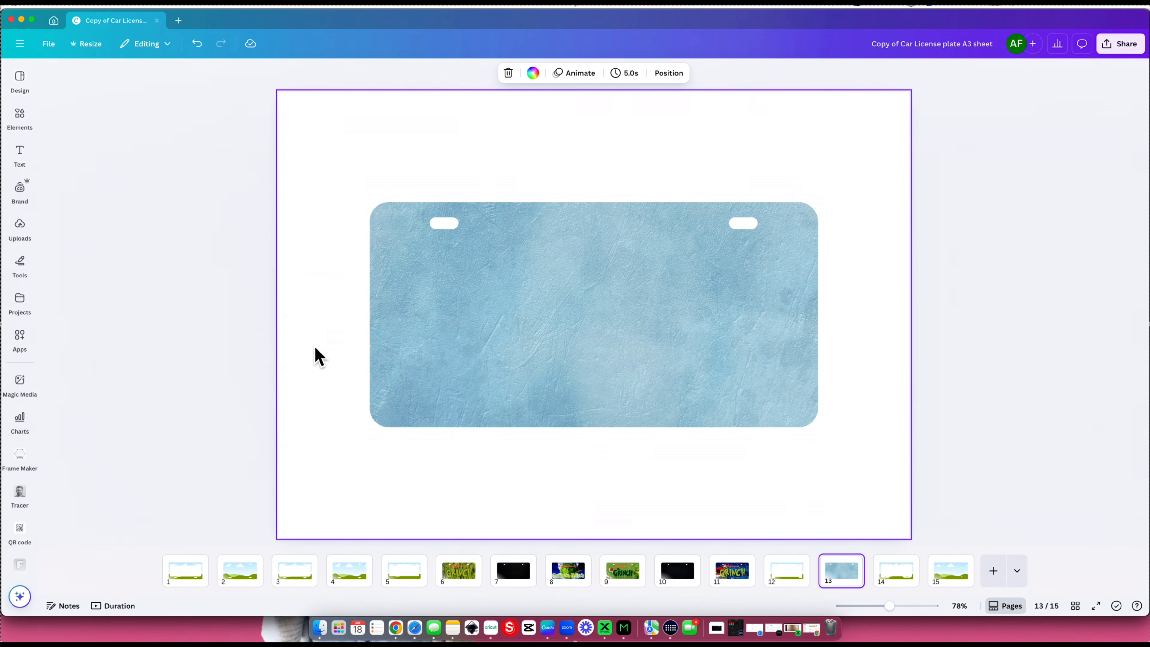
key(super+v)
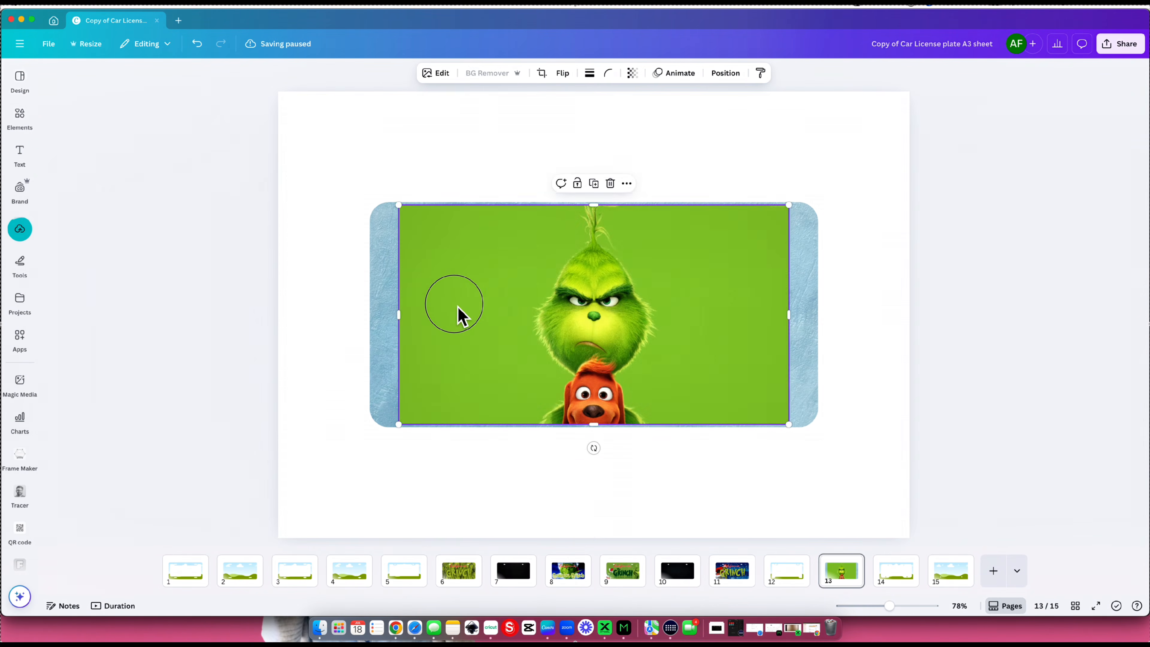
drag(456, 313, 444, 343)
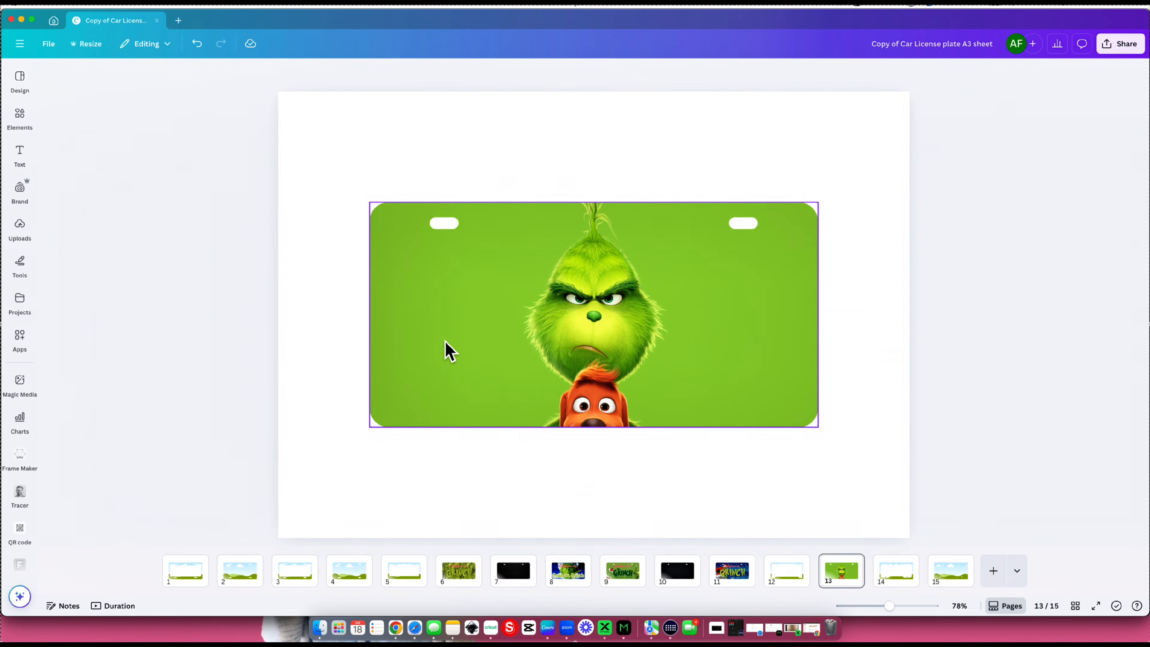
key(super+z)
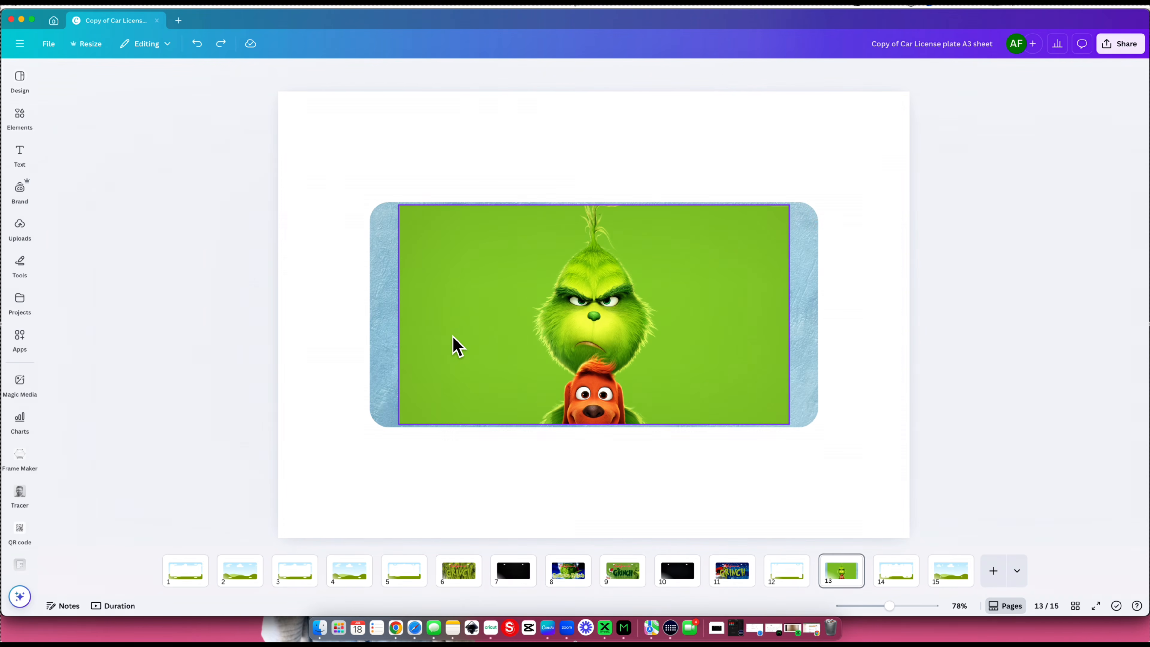
drag(452, 334, 450, 340)
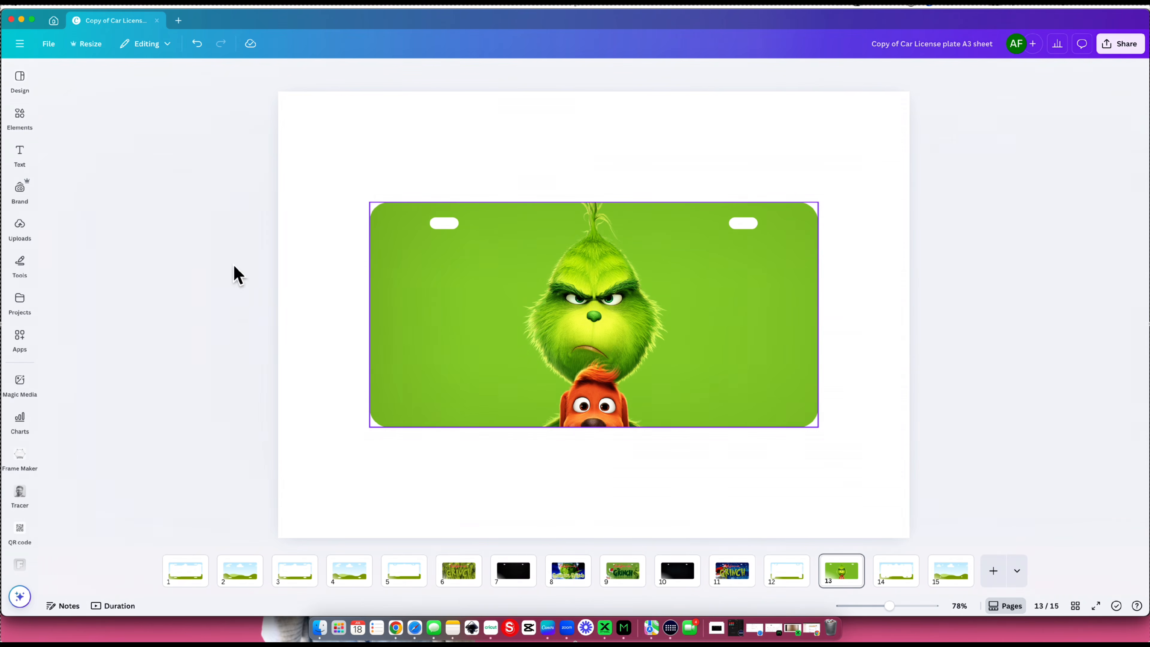
- Shift the Grinch wallpaper upward inside the plate frame until its lower edge meets the frame's lower edge, and apply the crop
click(444, 267)
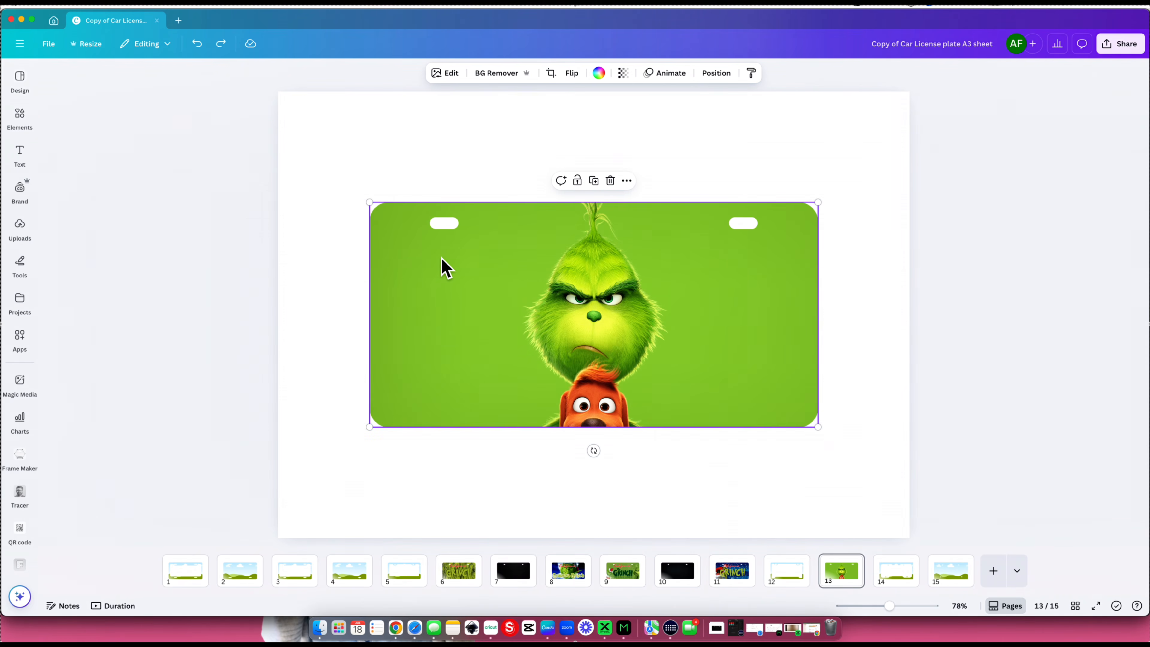
double_click(441, 260)
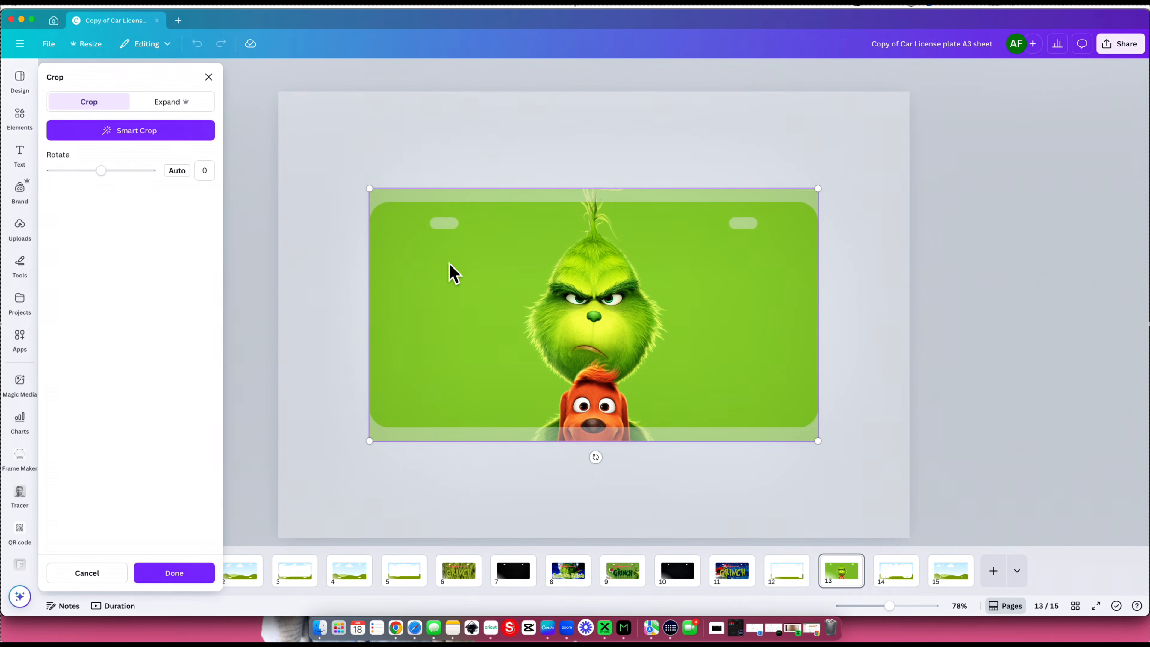
mouse_move(482, 288)
mouse_down()
mouse_move(487, 318)
mouse_move(490, 275)
mouse_up()
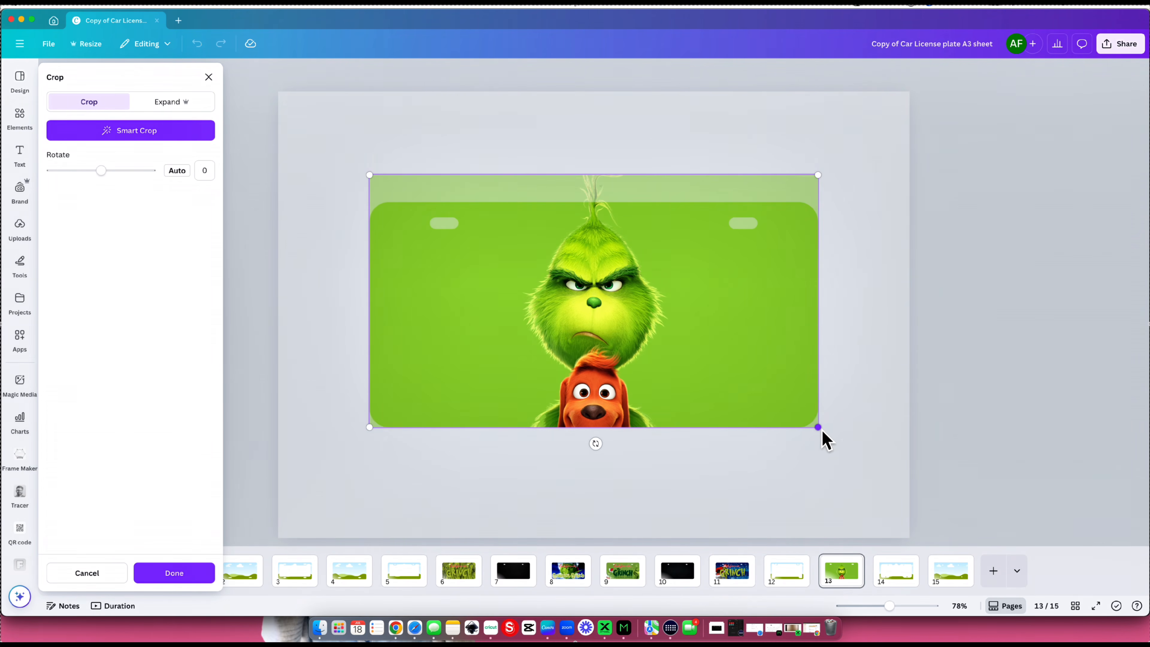
drag(822, 431, 706, 406)
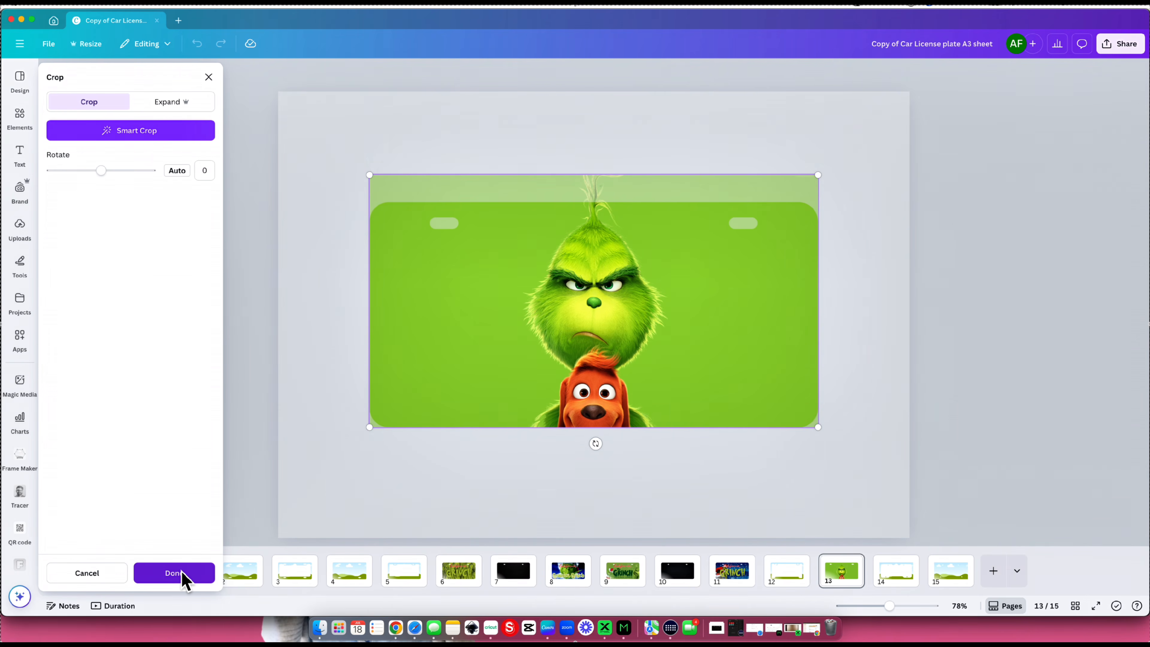
click(195, 574)
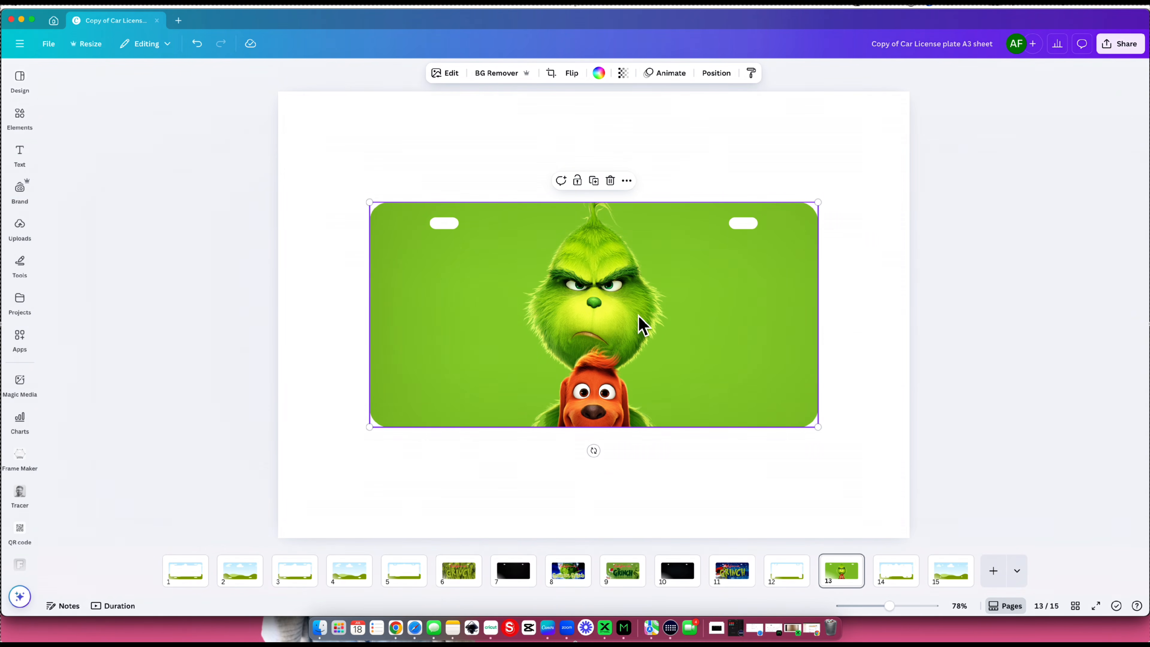
click(430, 167)
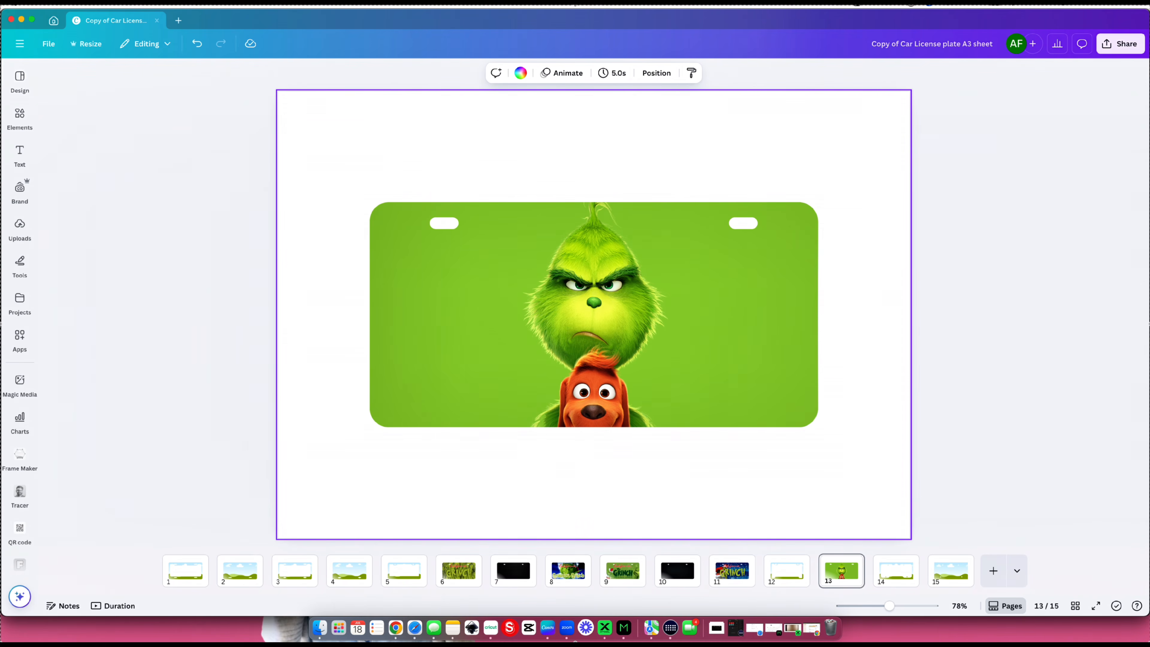
- Add a text box to the plate, enlarge it to font size 113 and enter "grinchmas"
key(t)
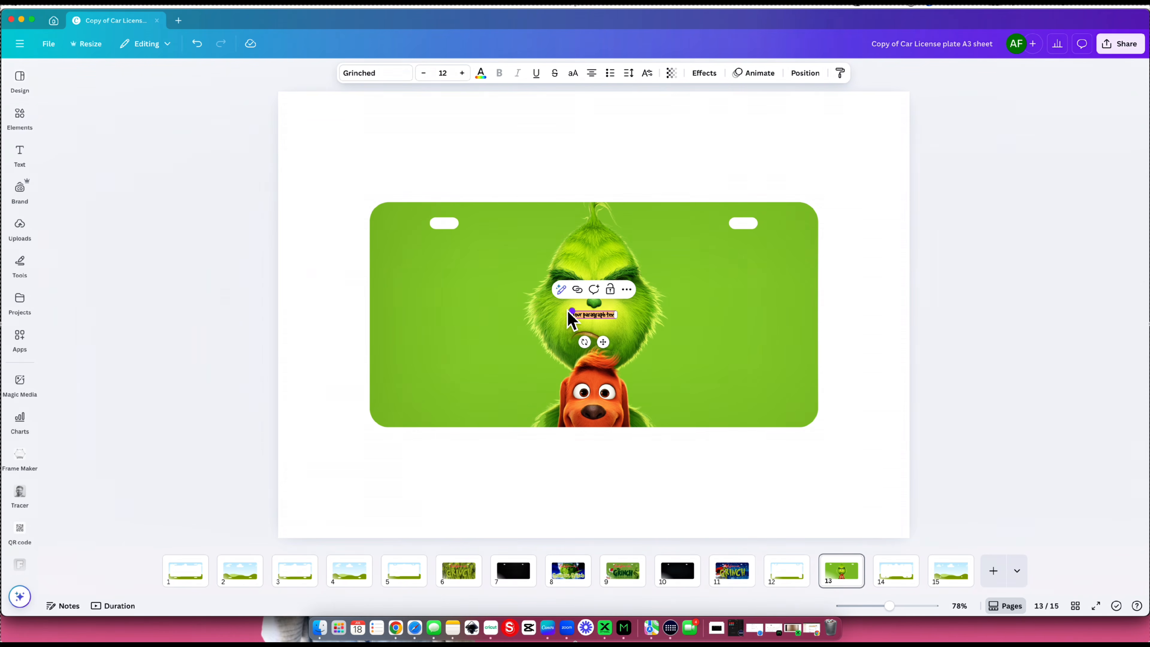
click(20, 154)
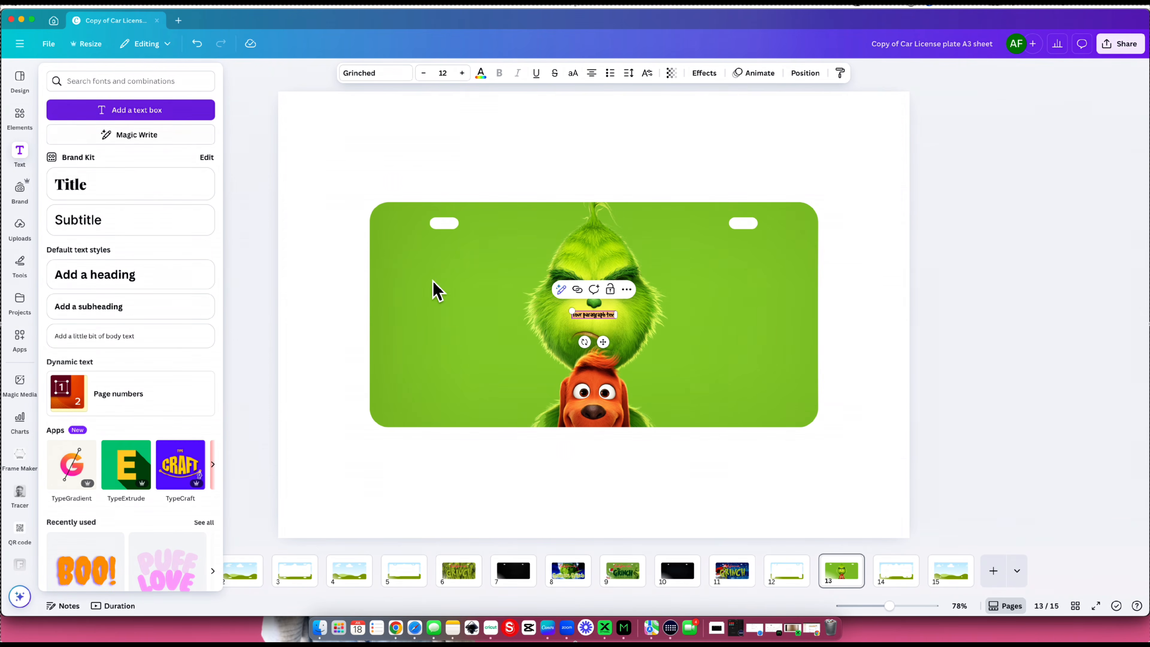
drag(573, 314, 375, 277)
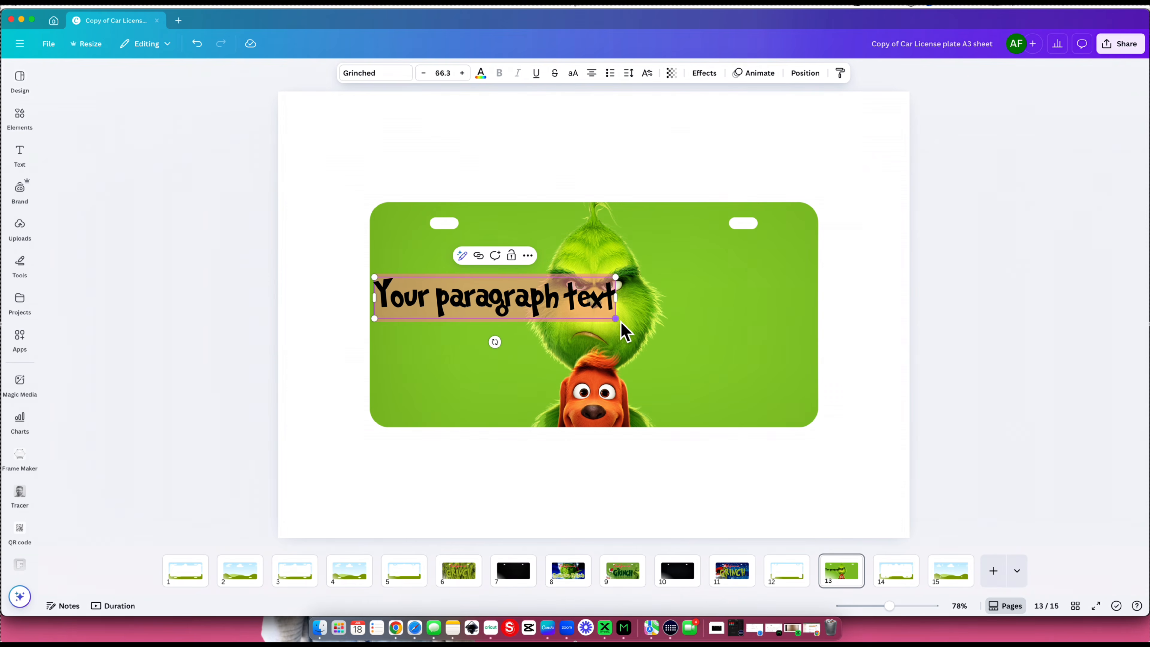
drag(615, 318, 784, 384)
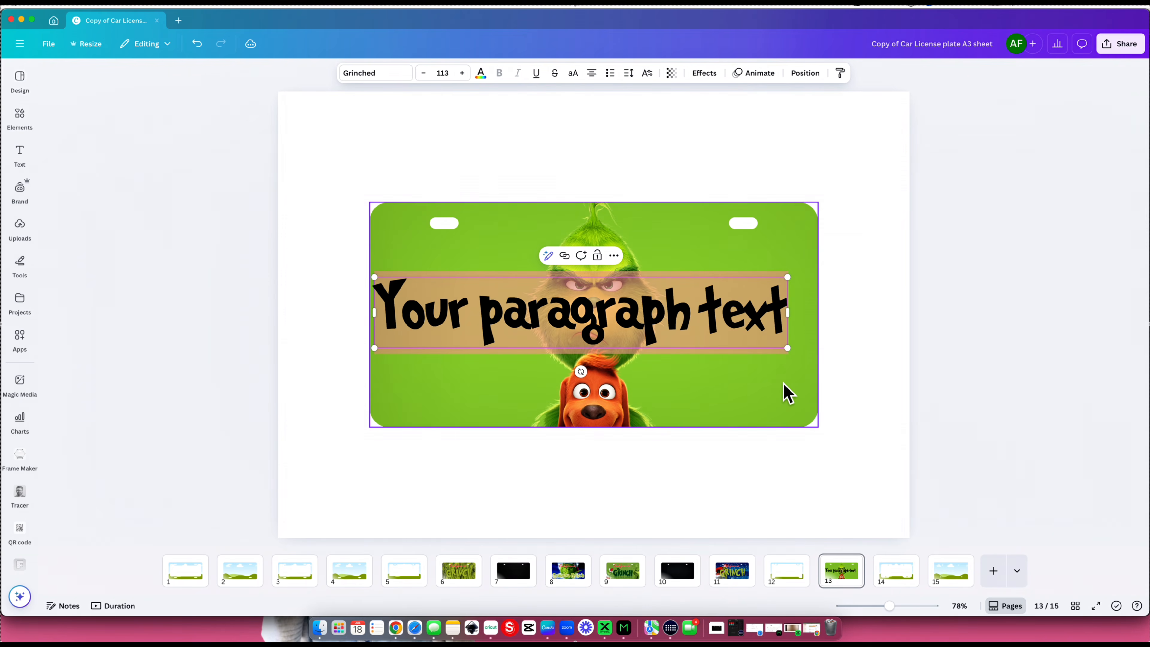
text(hmas)
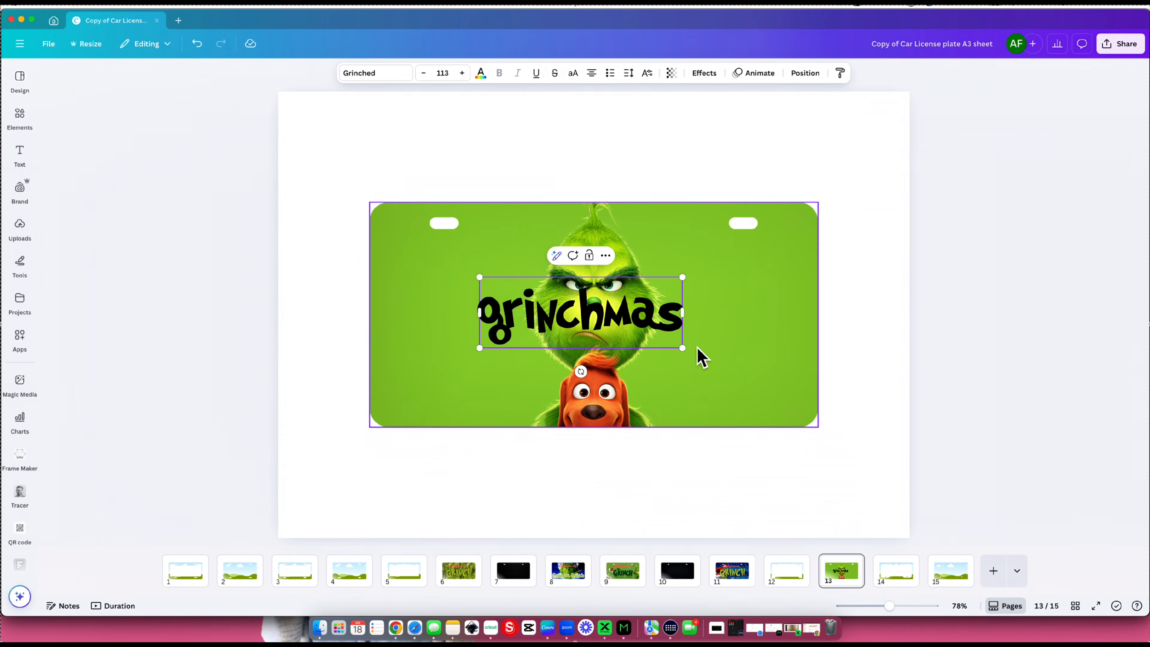
- Shift the "grinchmas" text slightly and change its color to bright red
click(929, 329)
click(660, 335)
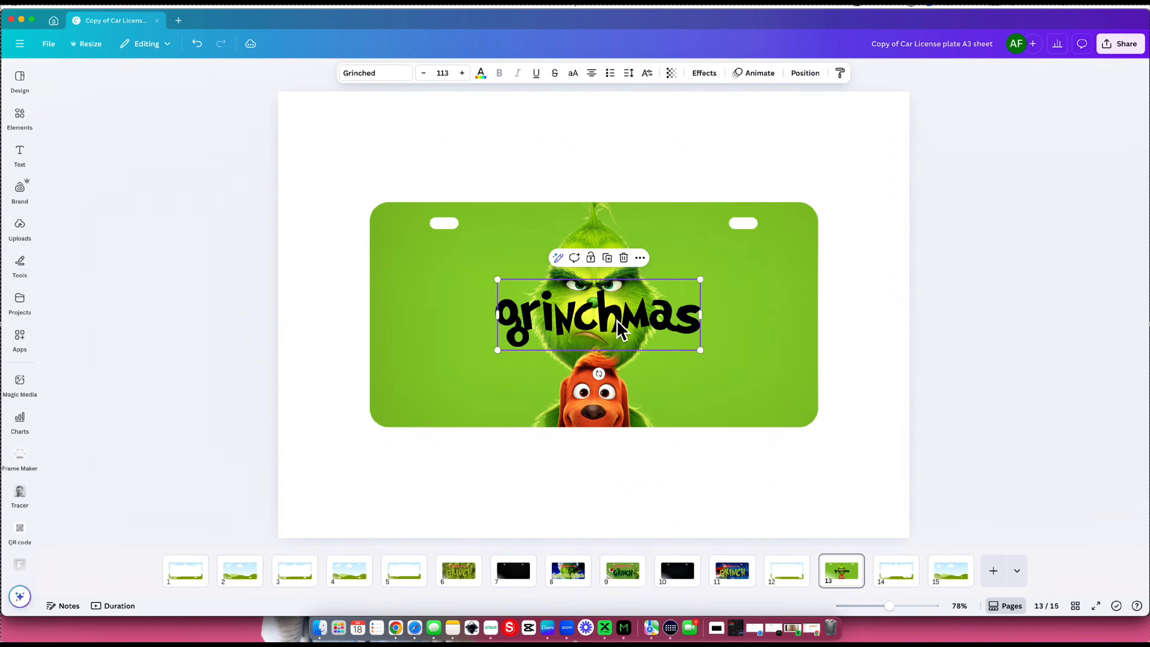
click(483, 81)
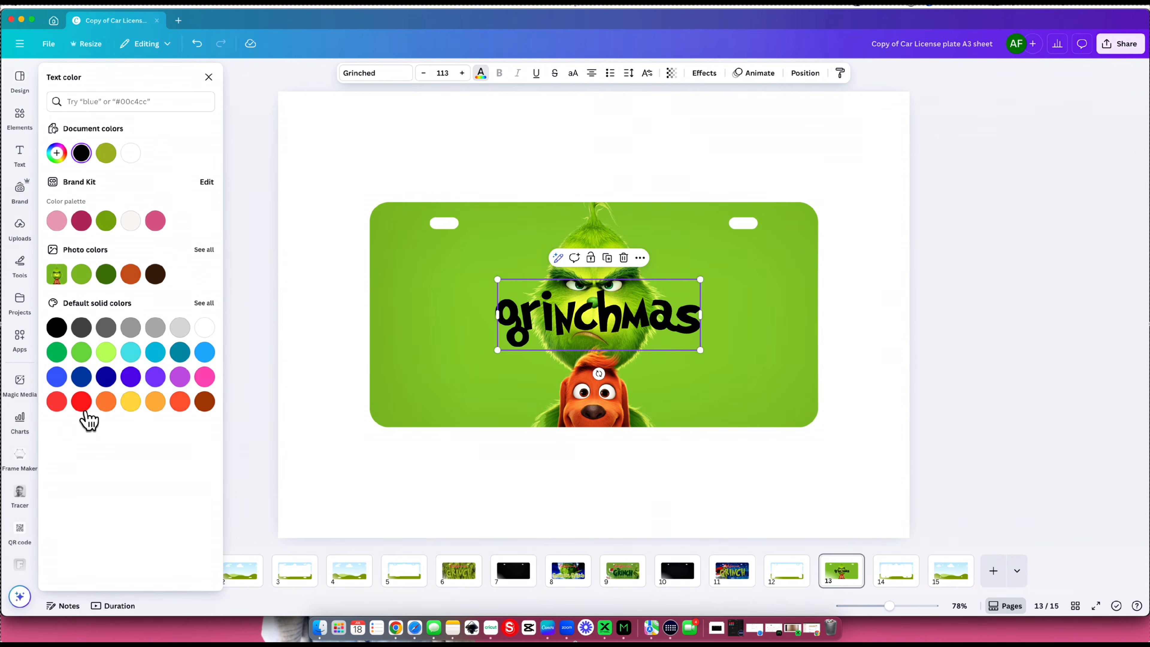
click(82, 401)
- Try the Lift effect on the "grinchmas" text, then give it a white Outline effect with thickness 50
click(706, 78)
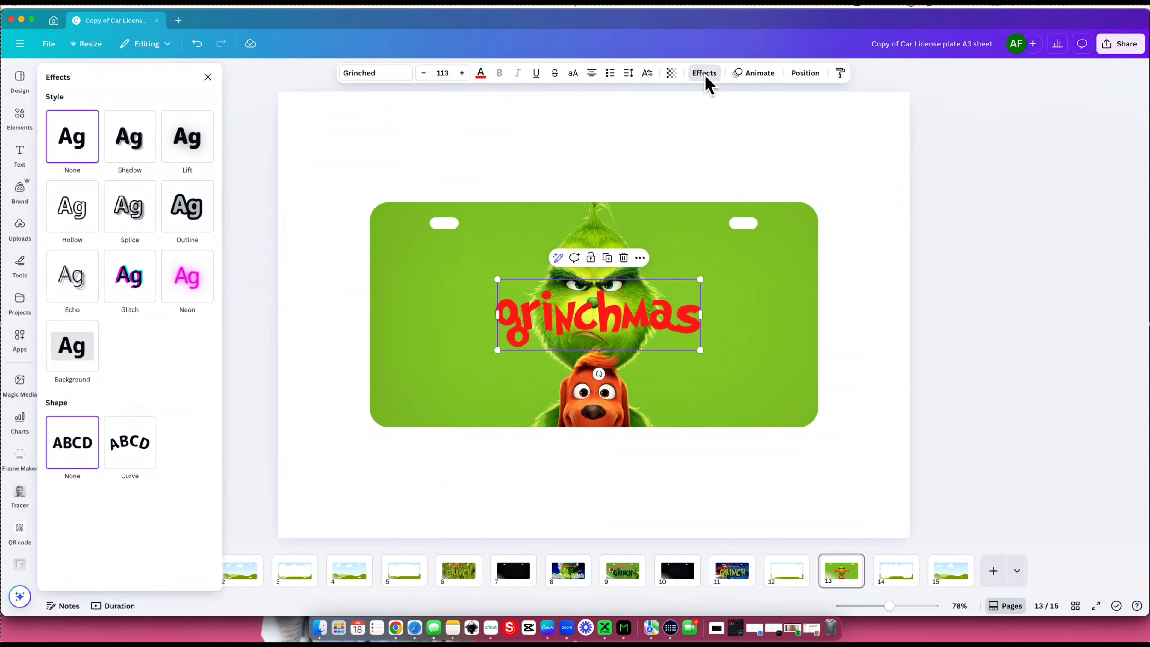
click(195, 150)
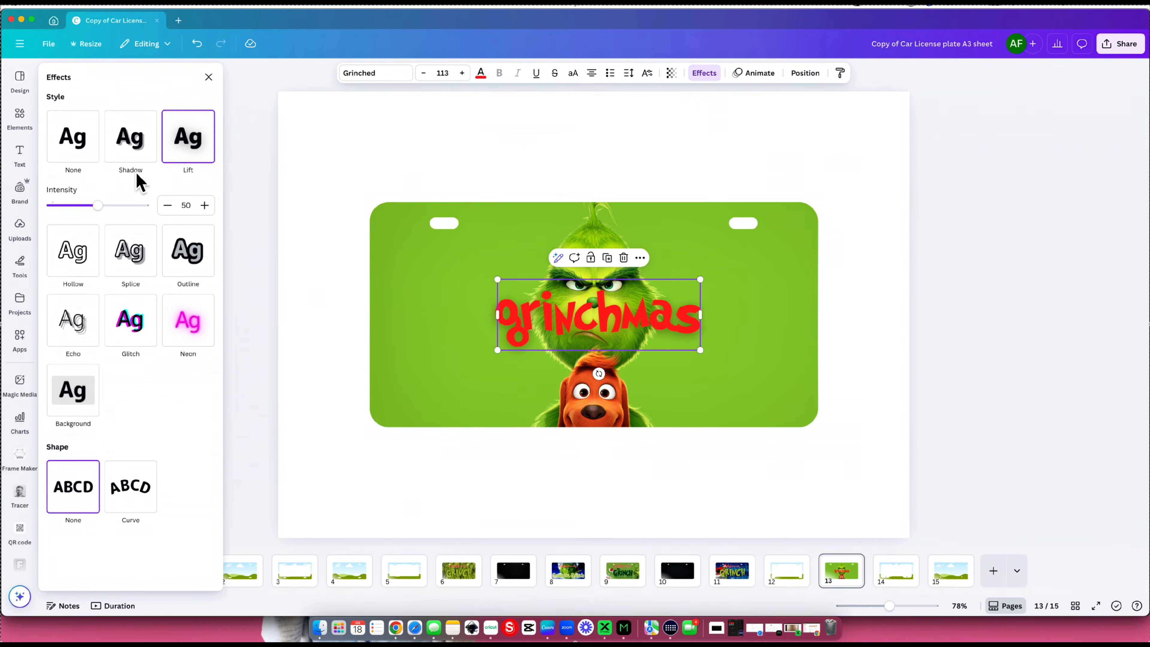
click(98, 155)
click(184, 152)
click(187, 261)
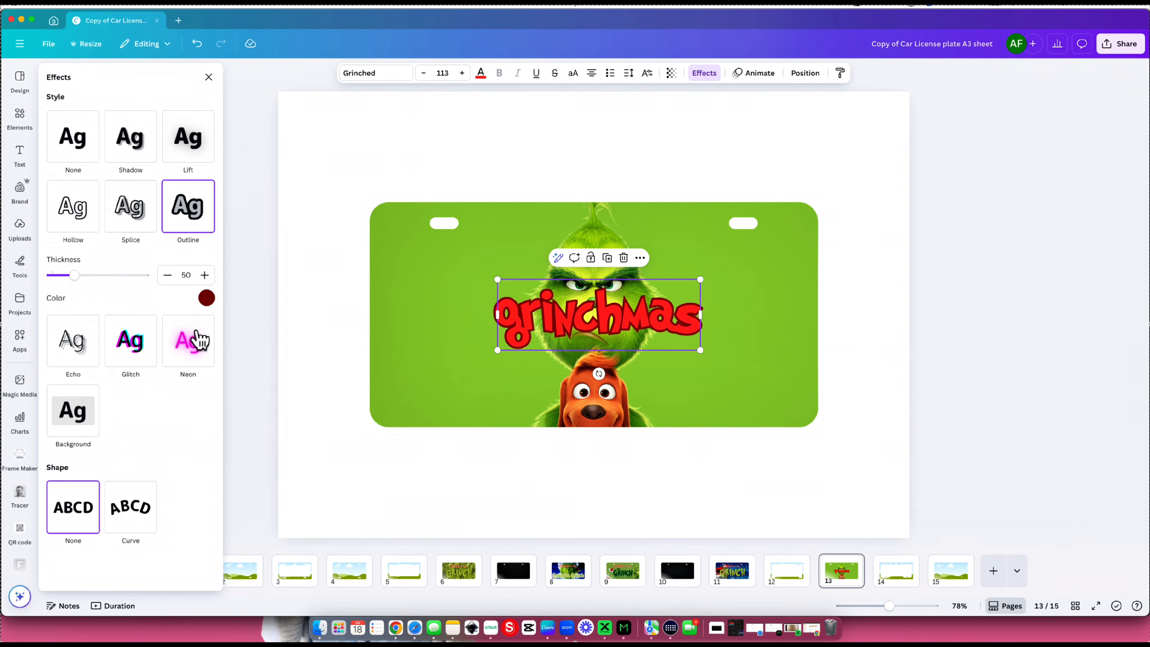
click(207, 298)
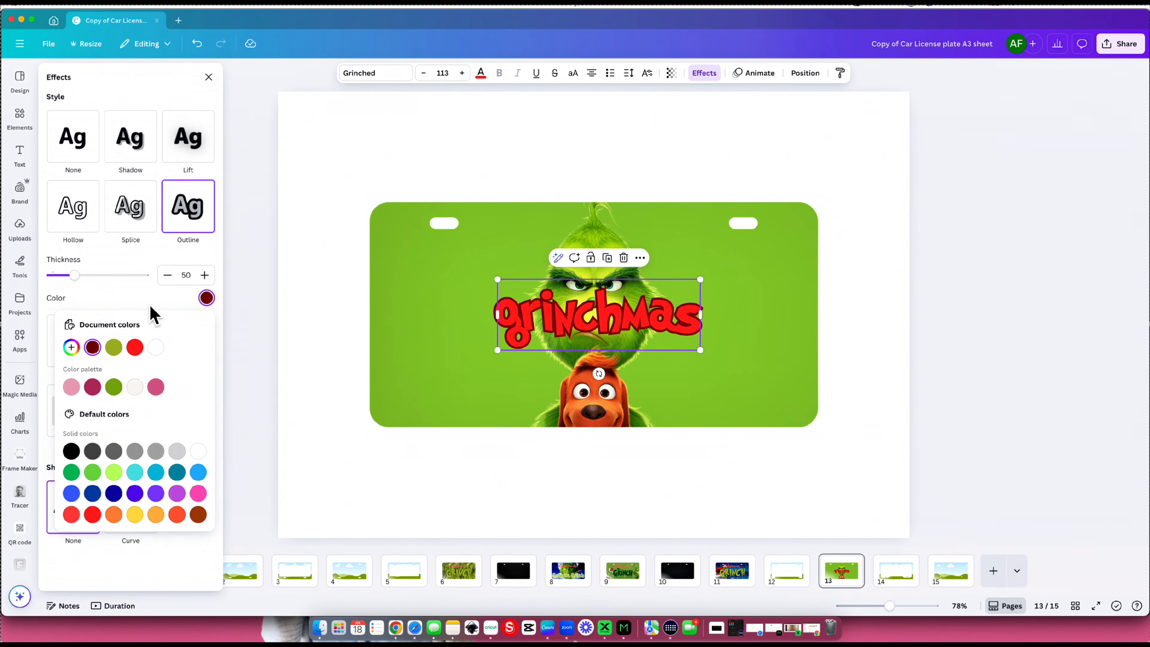
click(156, 349)
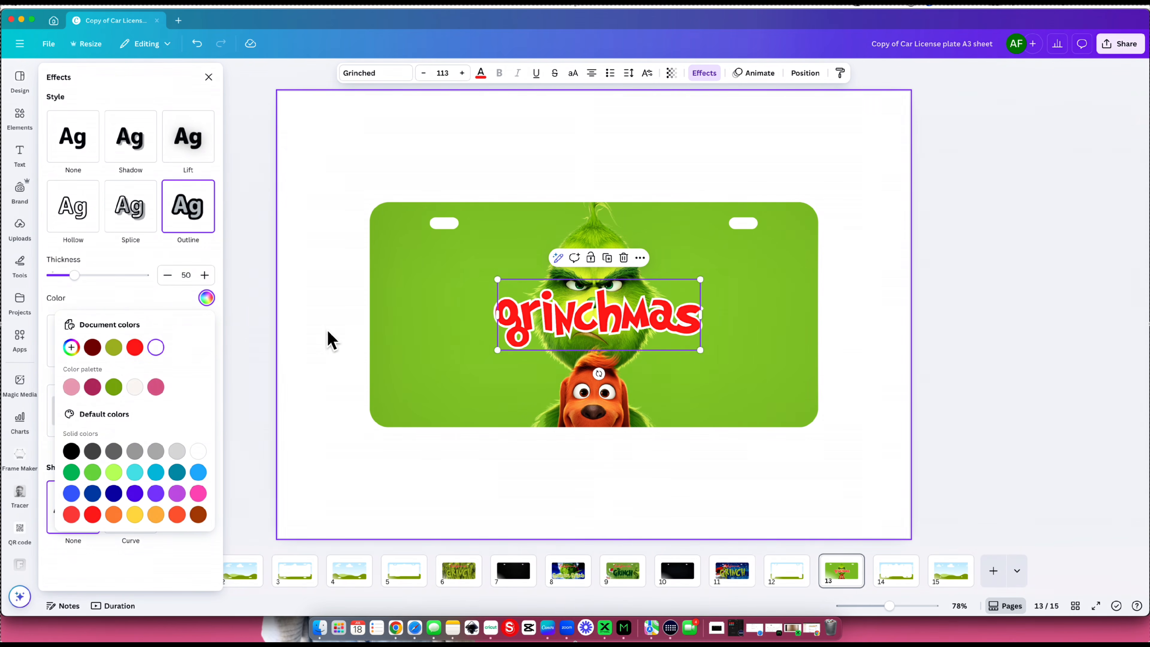
click(333, 341)
- Move the "grinchmas" text to the plate's lower-right corner beside the dog and scale it down to font size 100
click(647, 334)
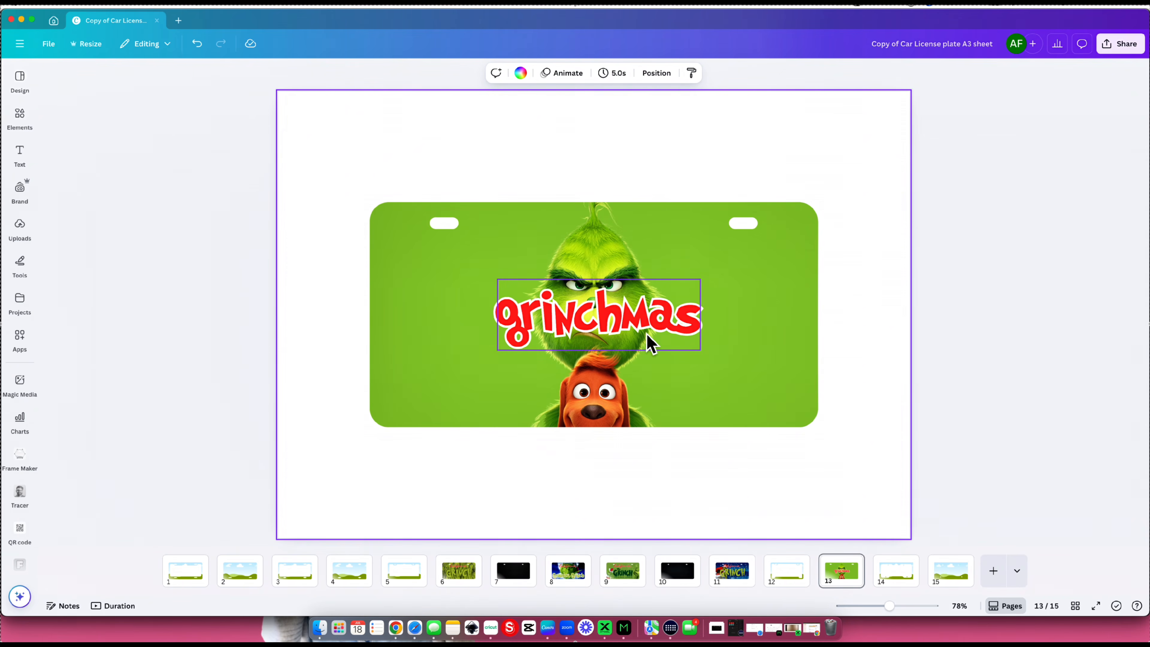
drag(636, 333, 755, 400)
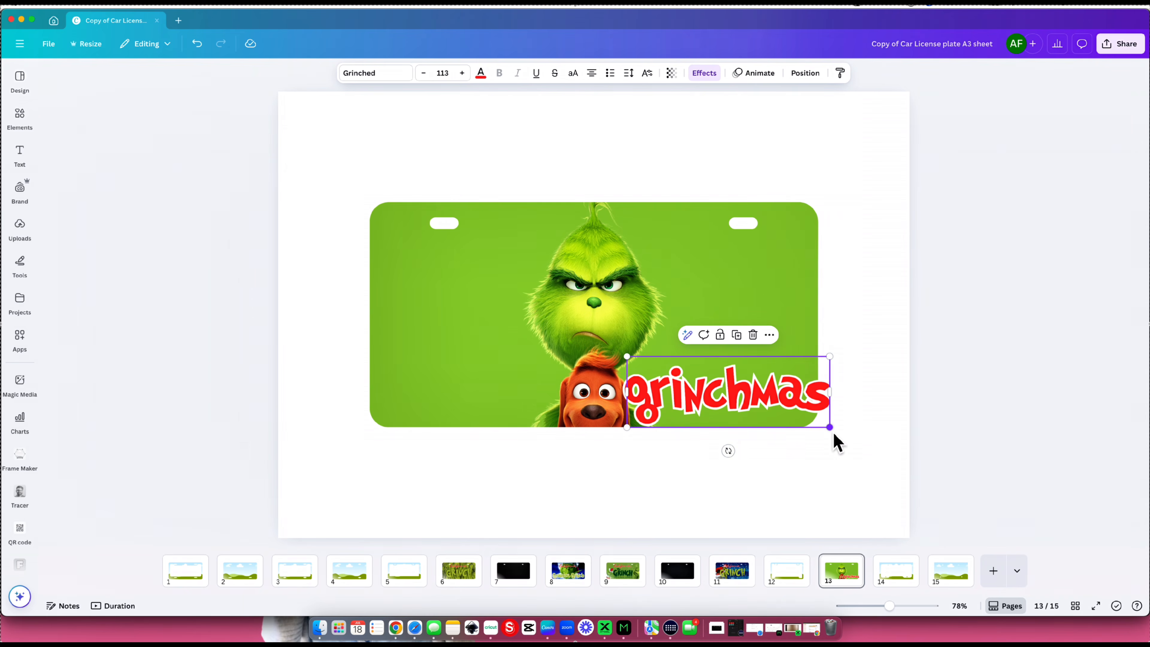
drag(829, 427, 805, 418)
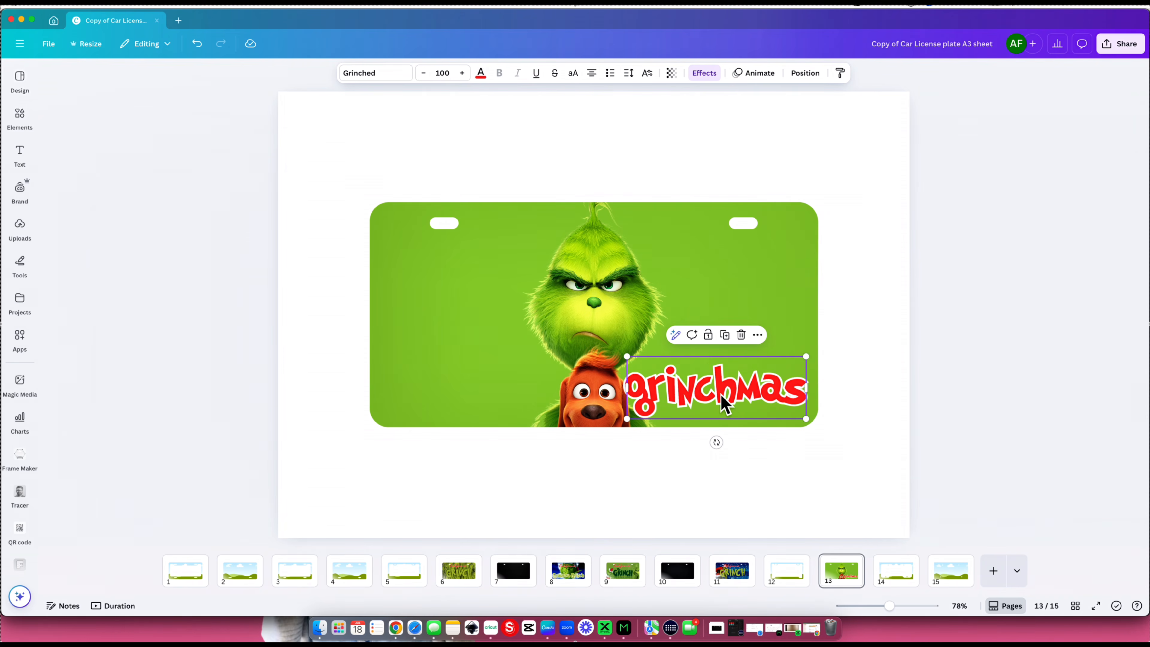
drag(725, 403, 729, 404)
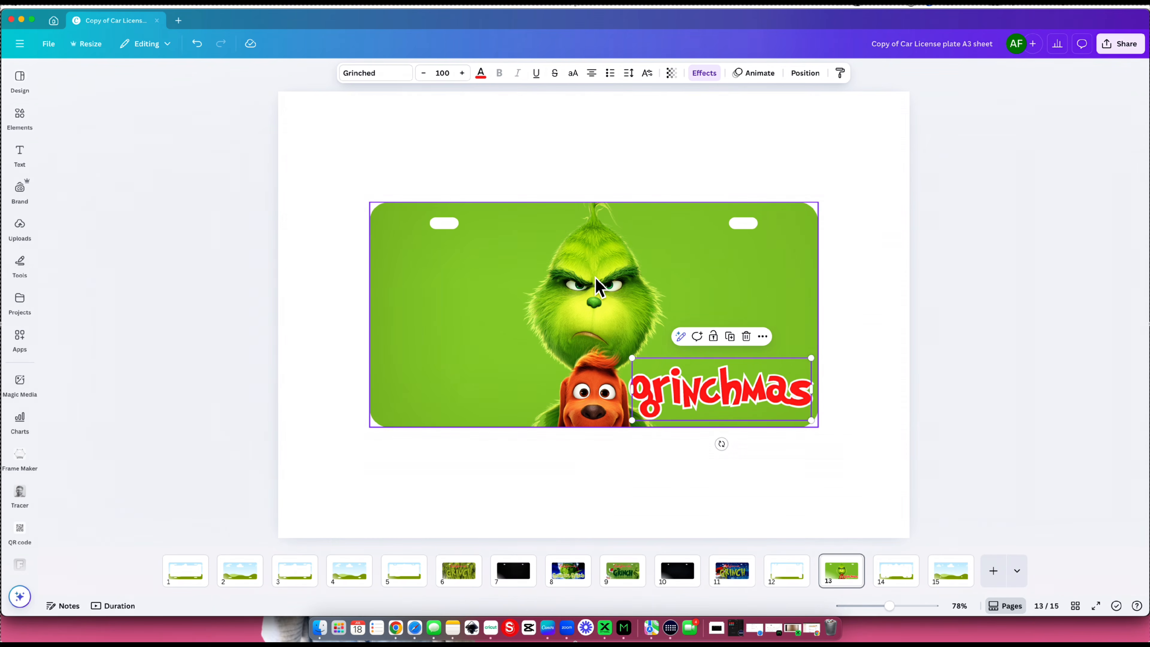
click(876, 303)
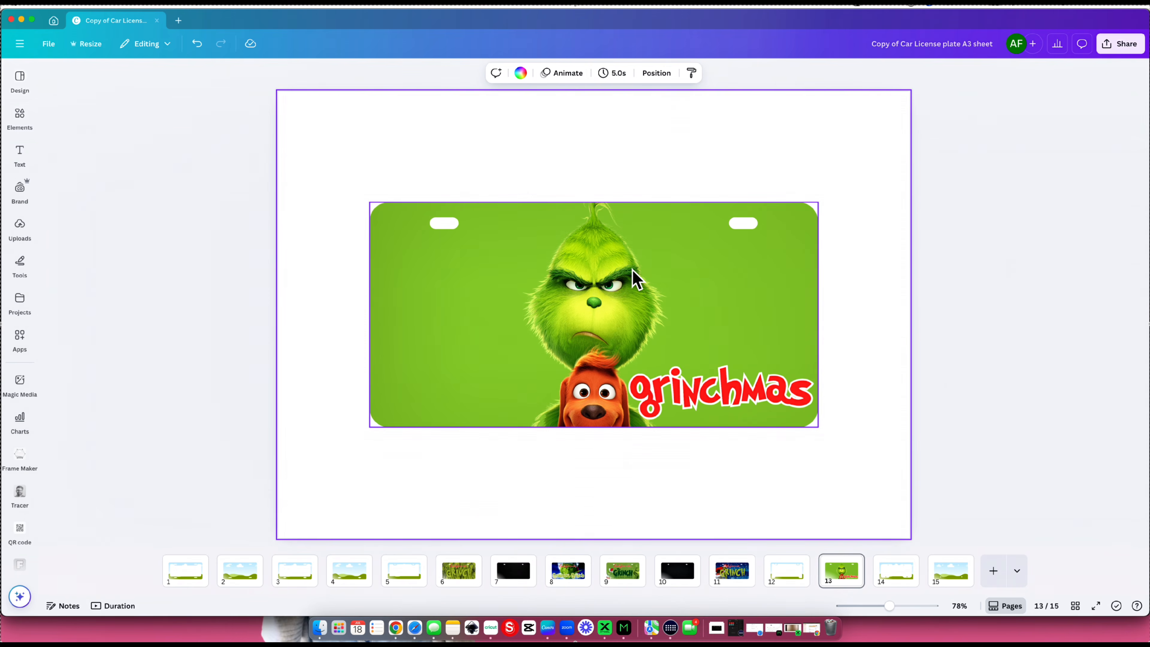
click(721, 514)
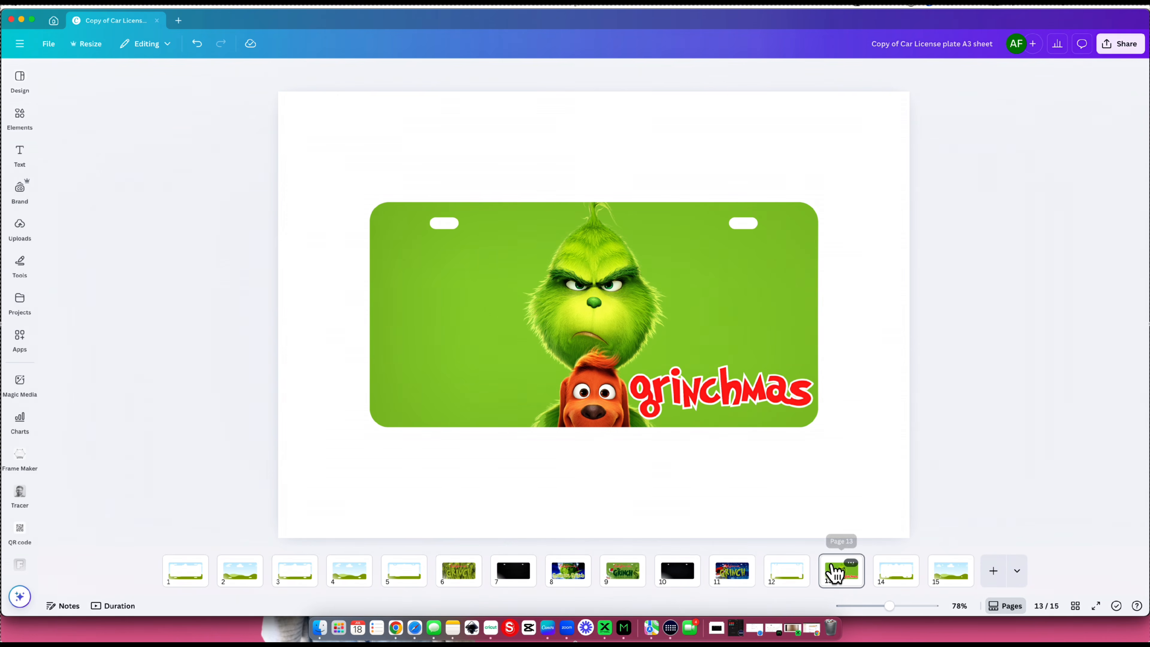
- Duplicate page 13 and delete the "grinchmas" text from the copy
click(835, 576)
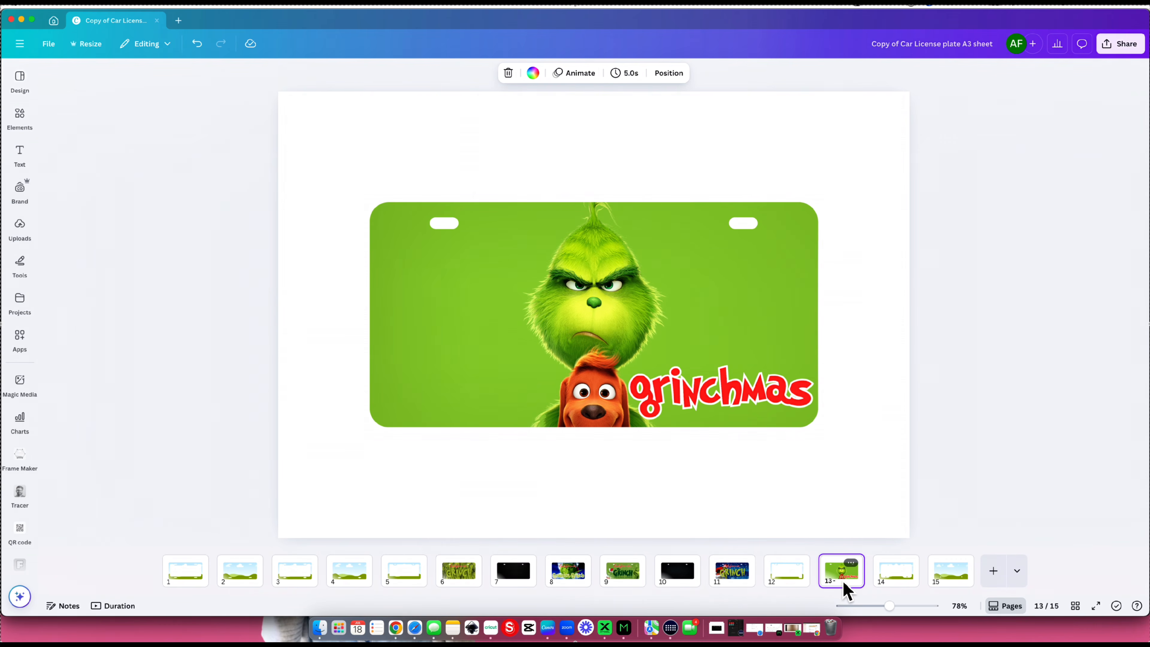
key(super+d)
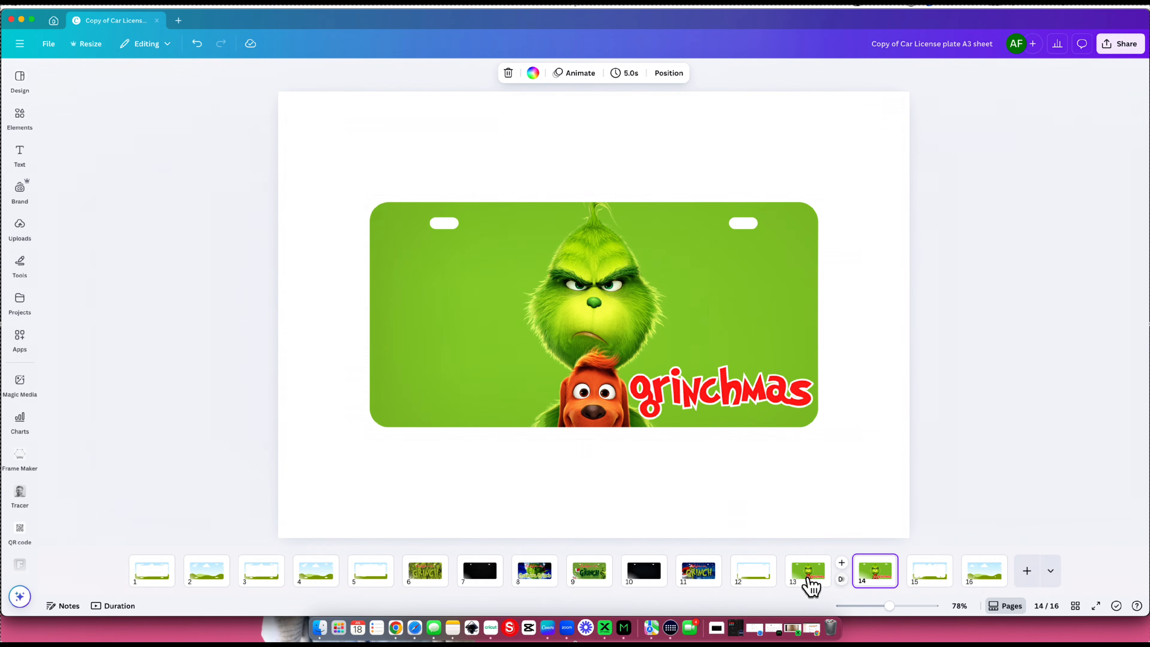
click(860, 427)
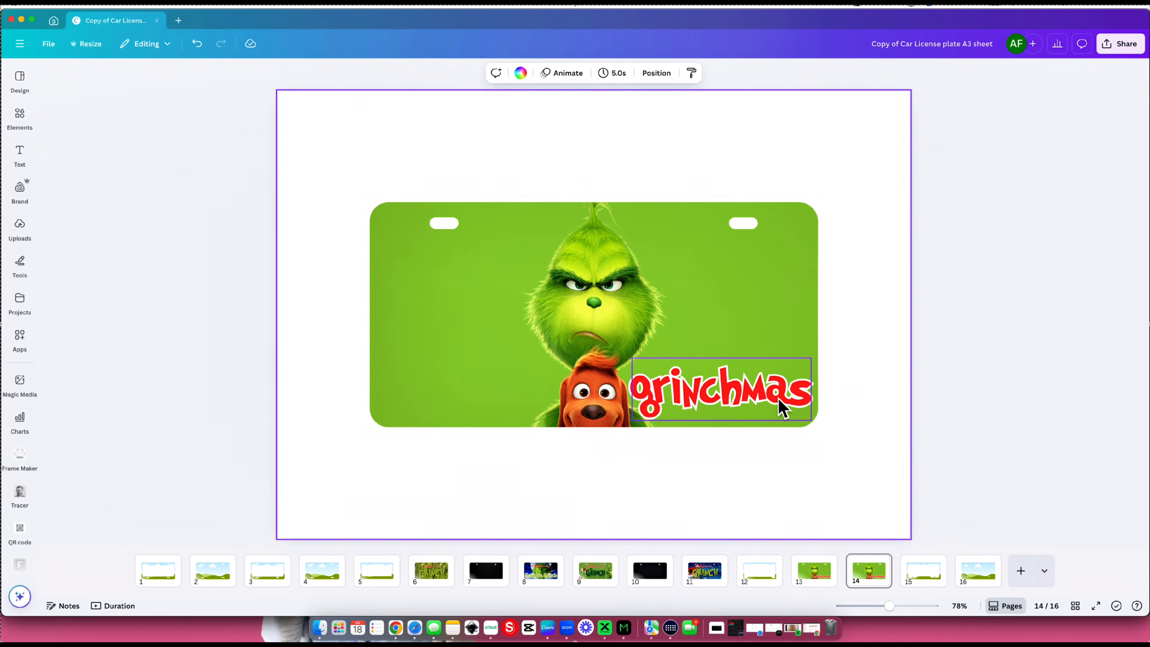
click(761, 405)
key(Delete)
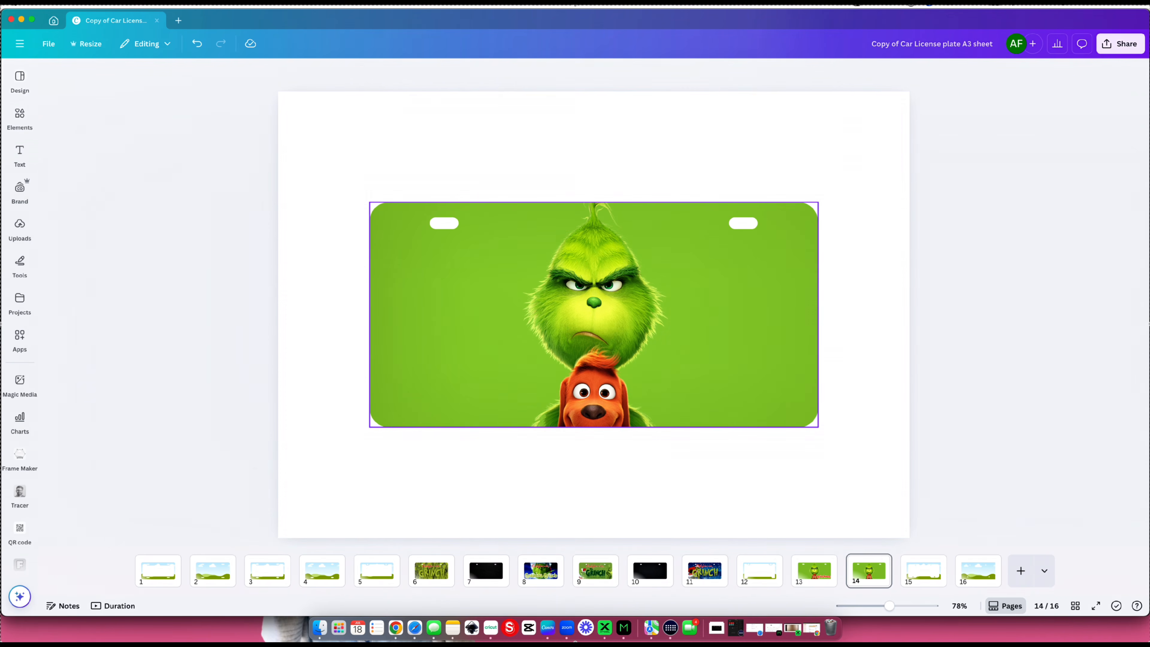
- Search the photo elements for "black" and replace the Grinch image in page 14's plate frame with a plain black photo
click(26, 128)
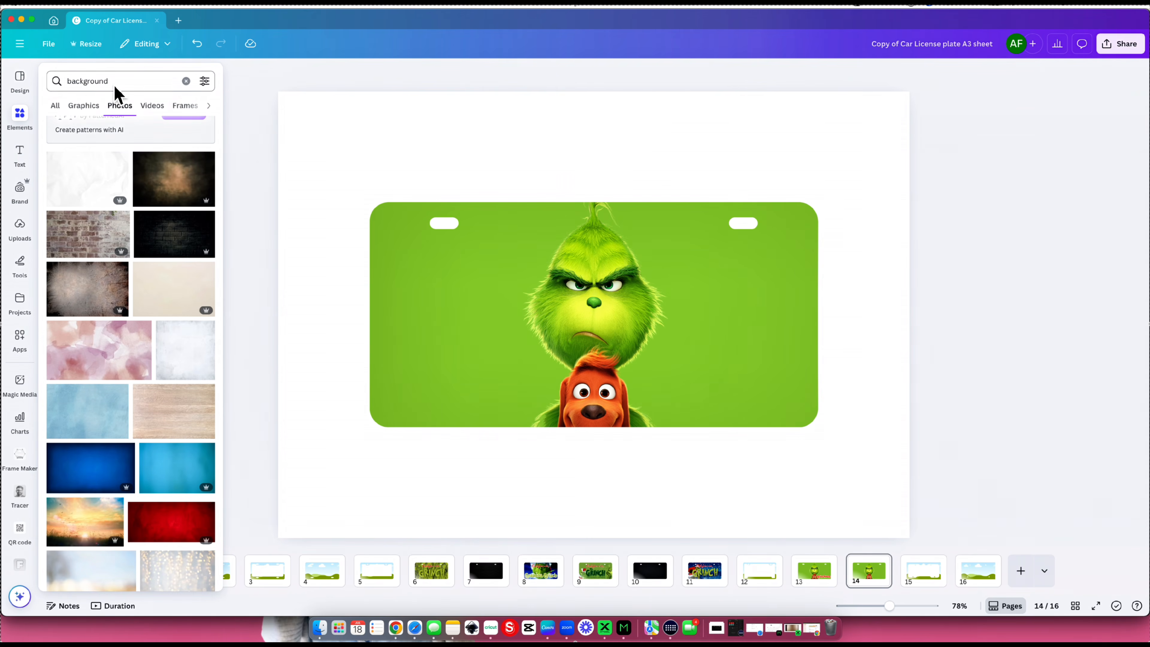
click(69, 82)
text(black)
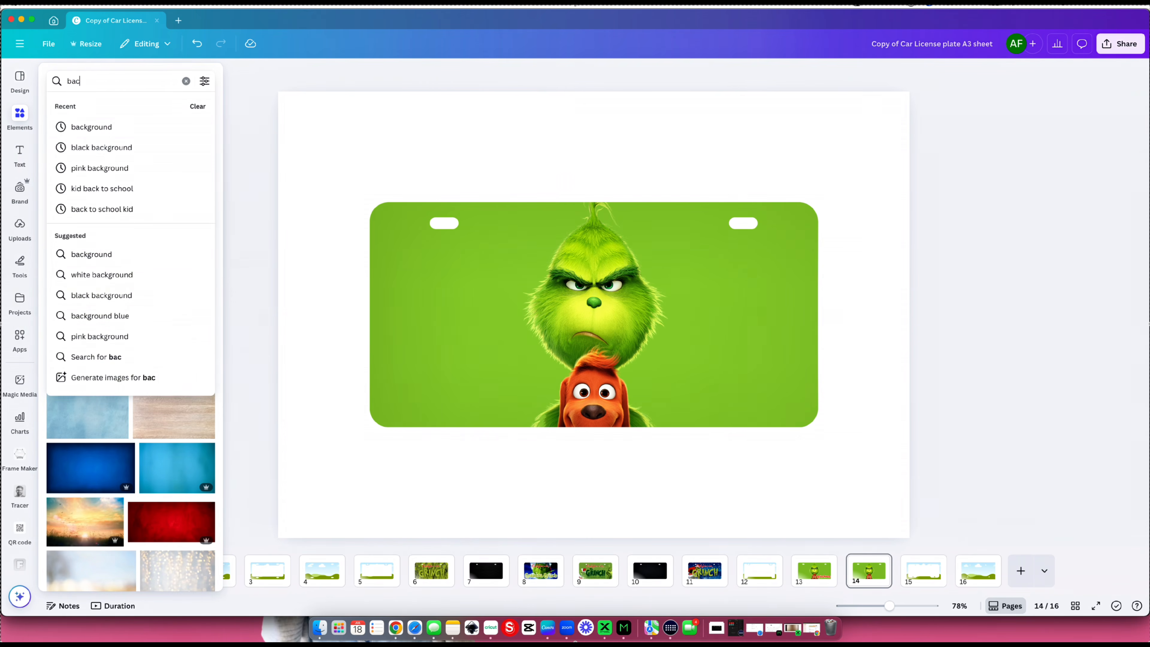
key(Return)
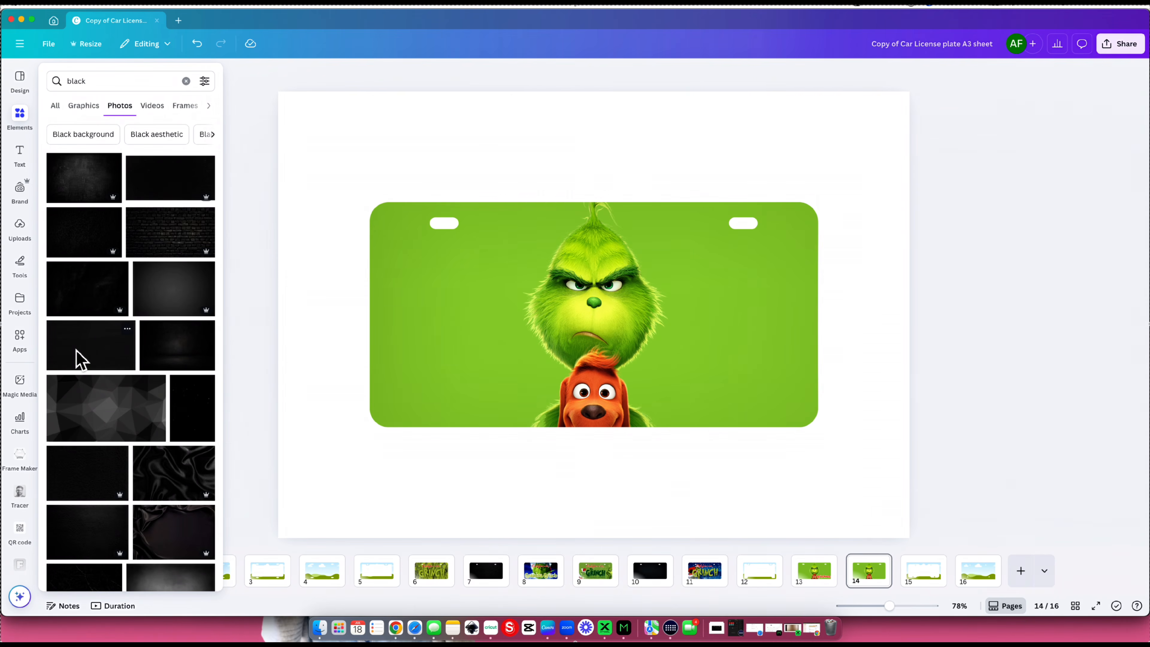
drag(80, 359, 493, 349)
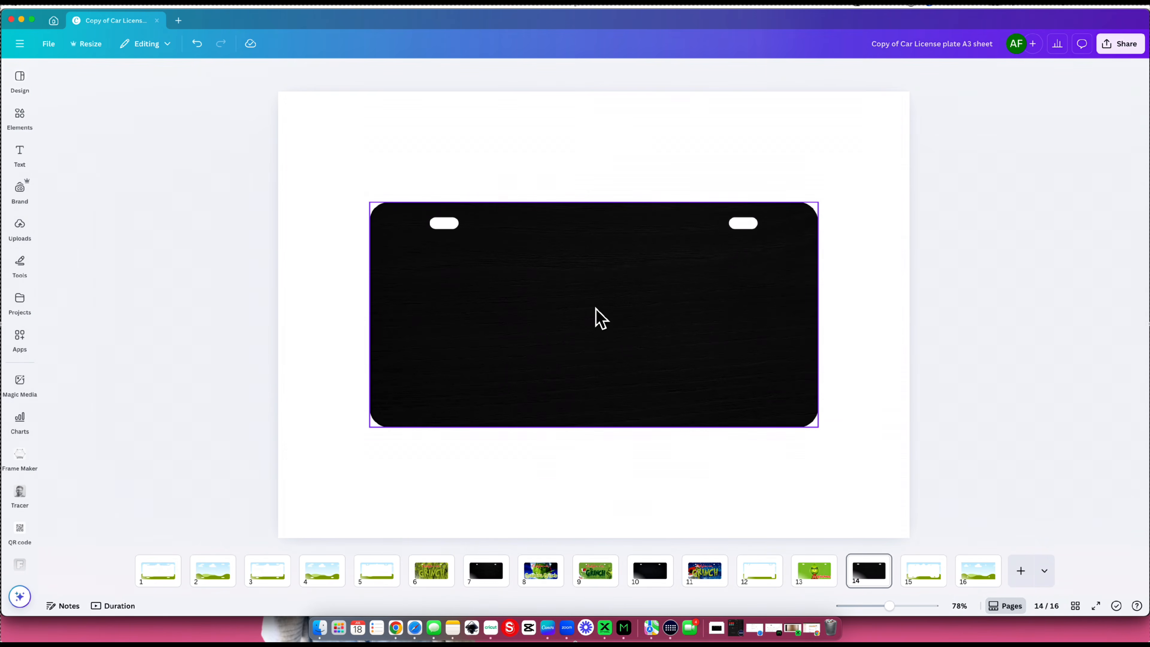
click(20, 117)
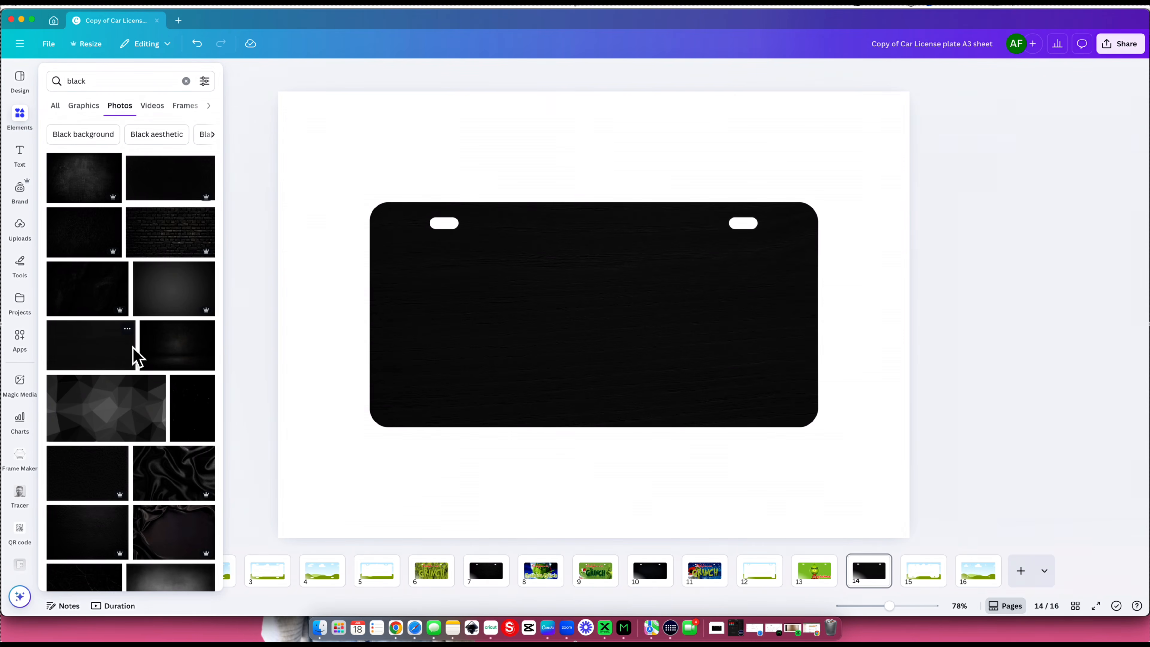
click(526, 475)
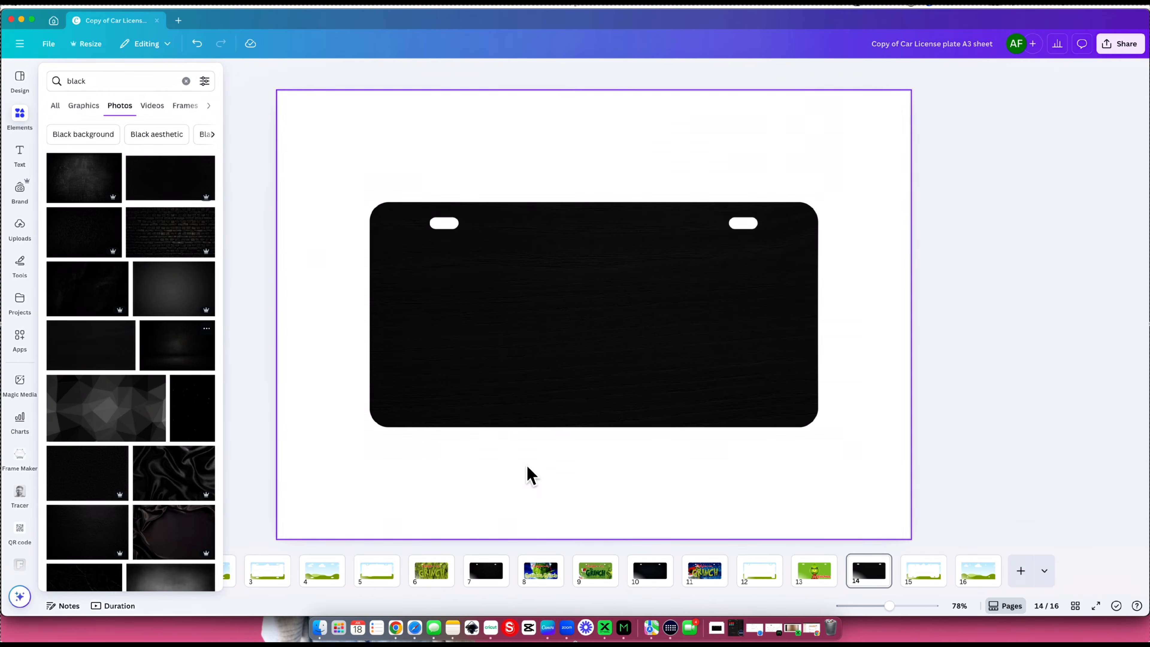
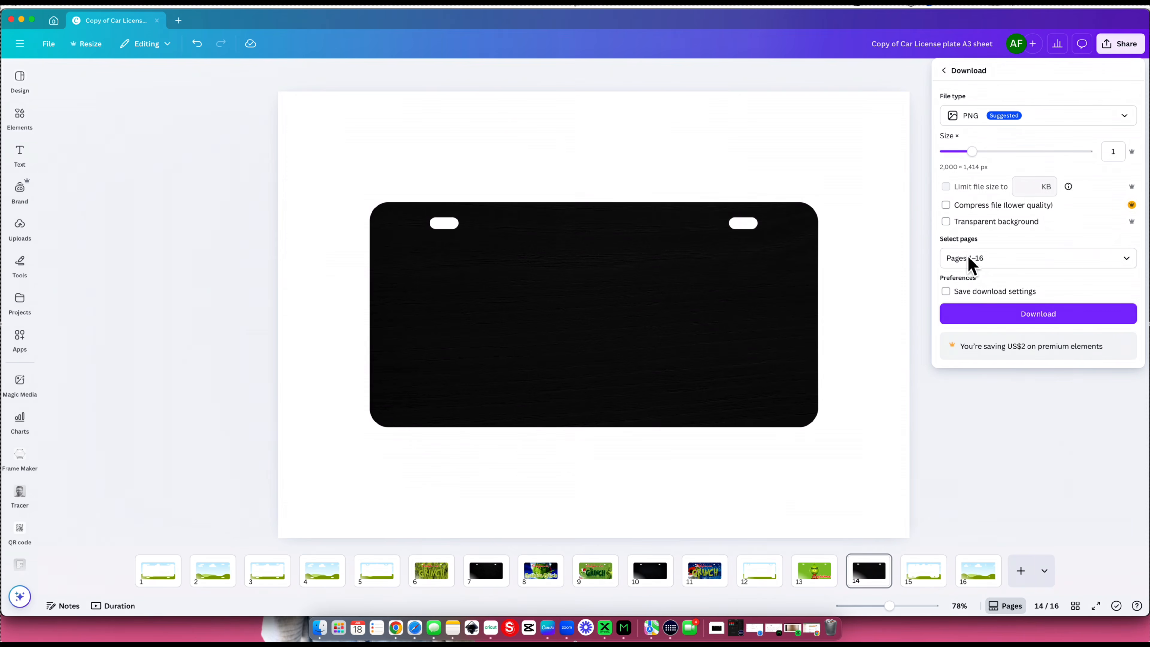
- Restrict the PNG download to the current page only, page 14 with the plain black plate
click(987, 265)
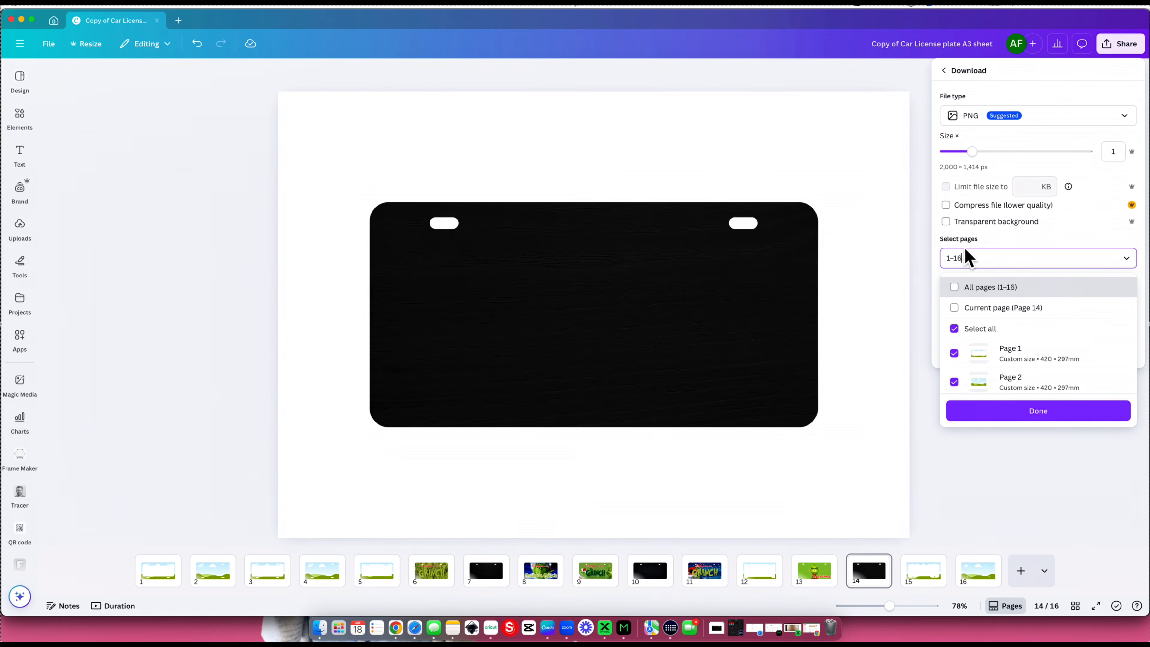
click(1011, 312)
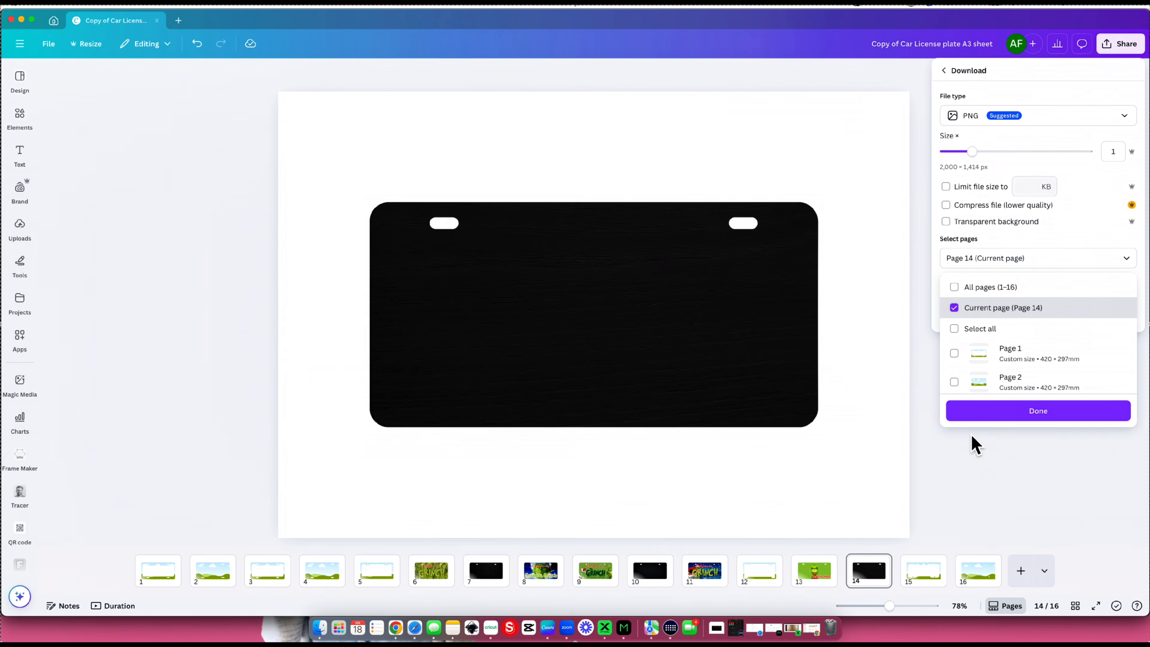
click(974, 416)
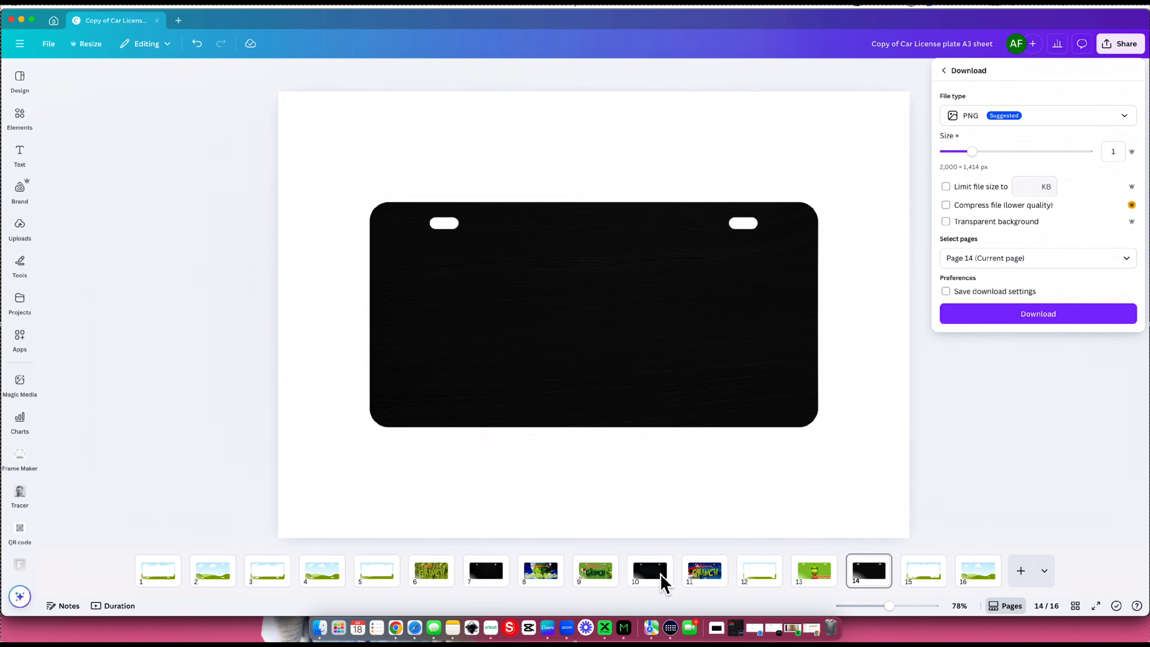
- Duplicate page 9, the green "California The Grinch" plate design
click(698, 576)
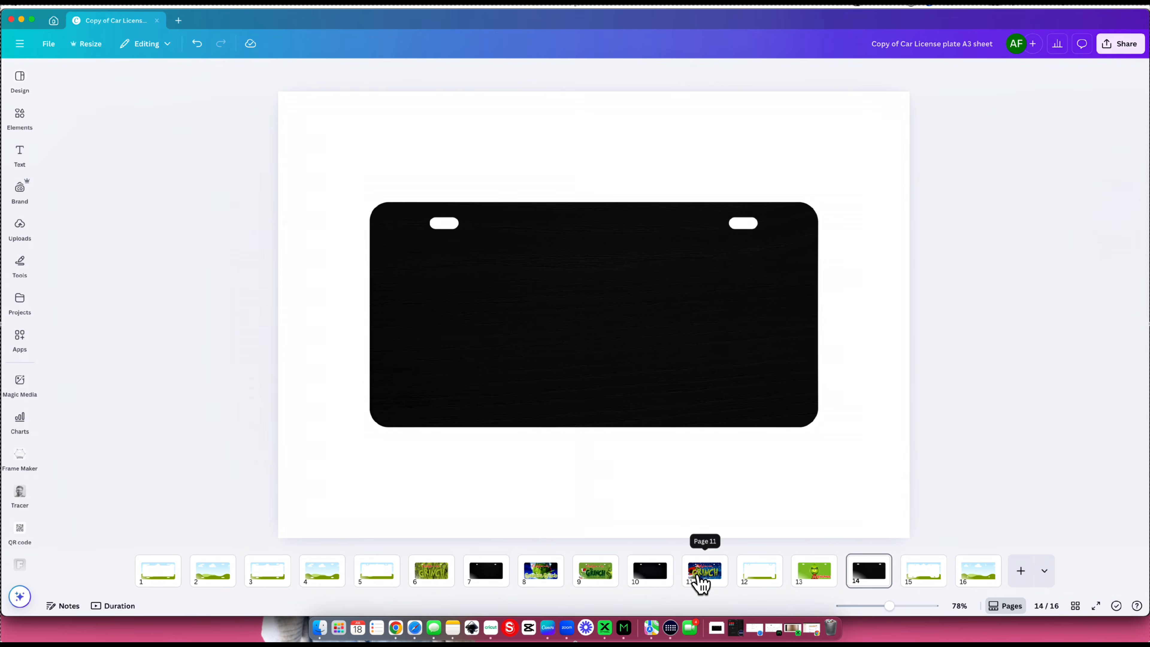
click(591, 572)
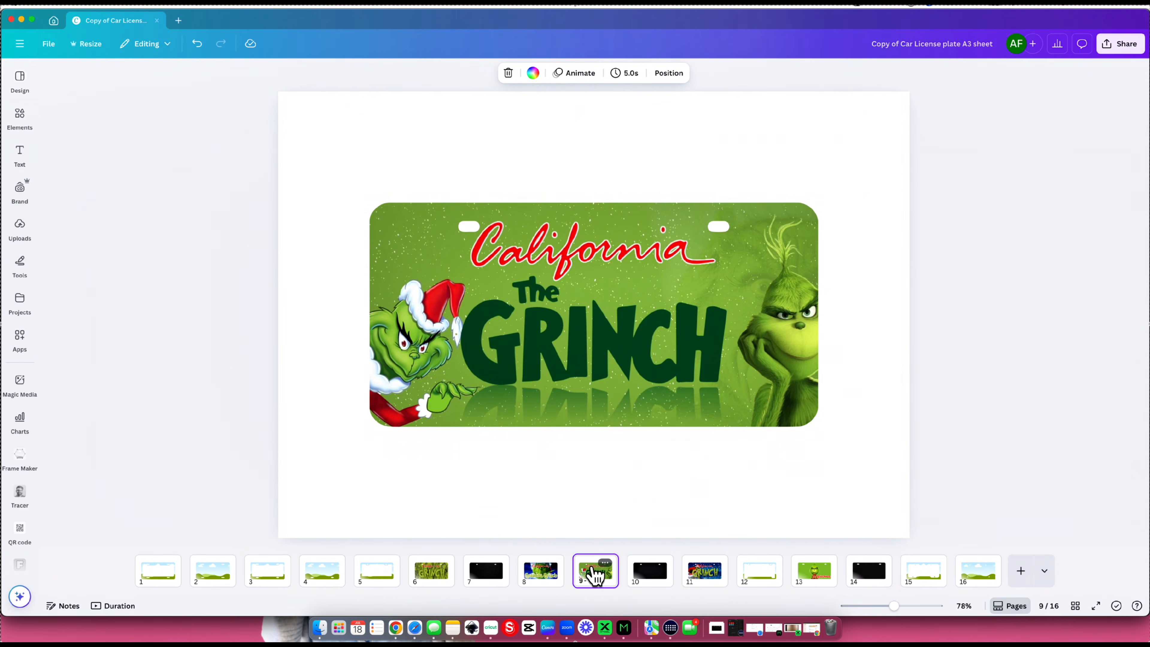
key(super+d)
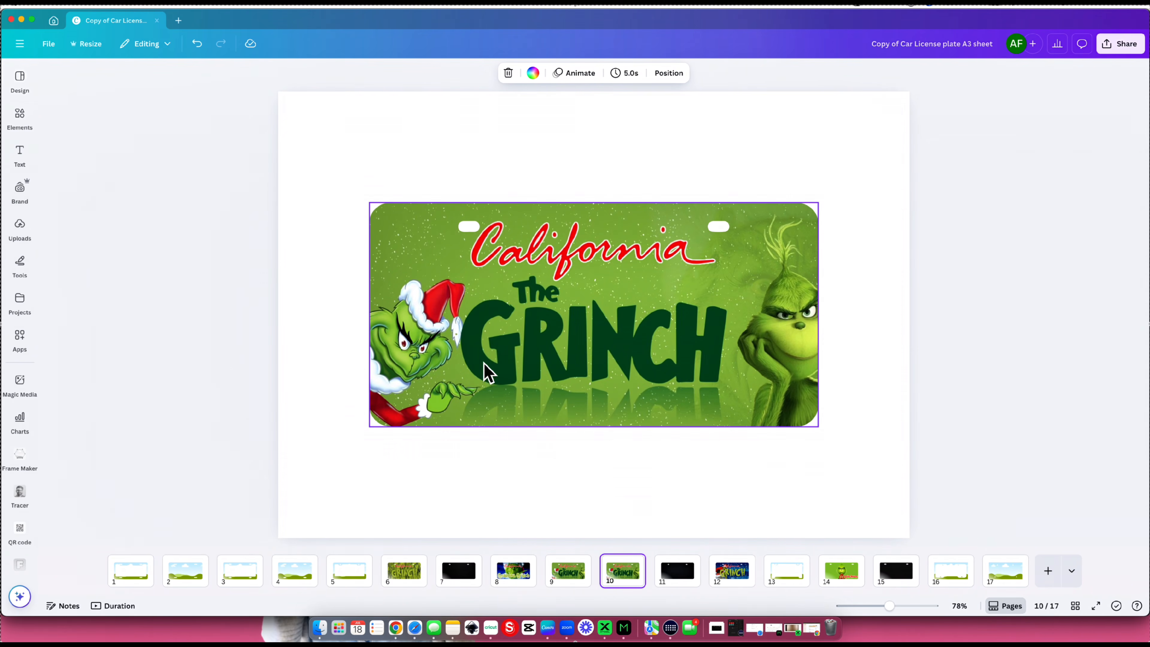
- Place an image from the elements library onto the plate frame of the duplicated Grinch page, page 10
click(18, 233)
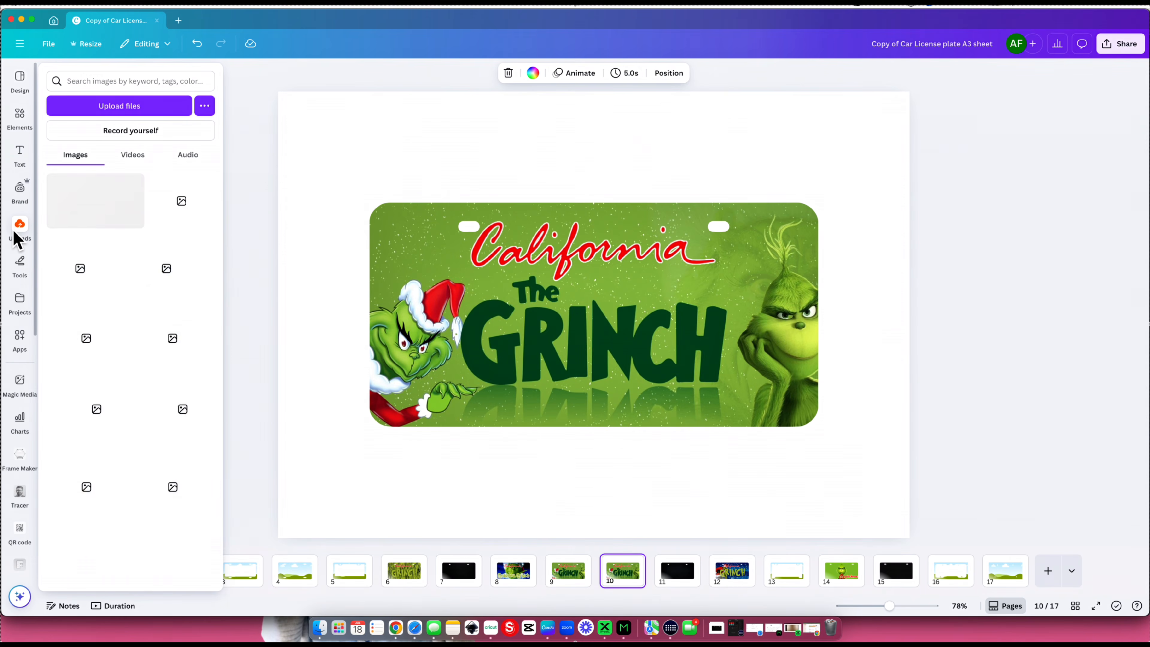
mouse_move(26, 120)
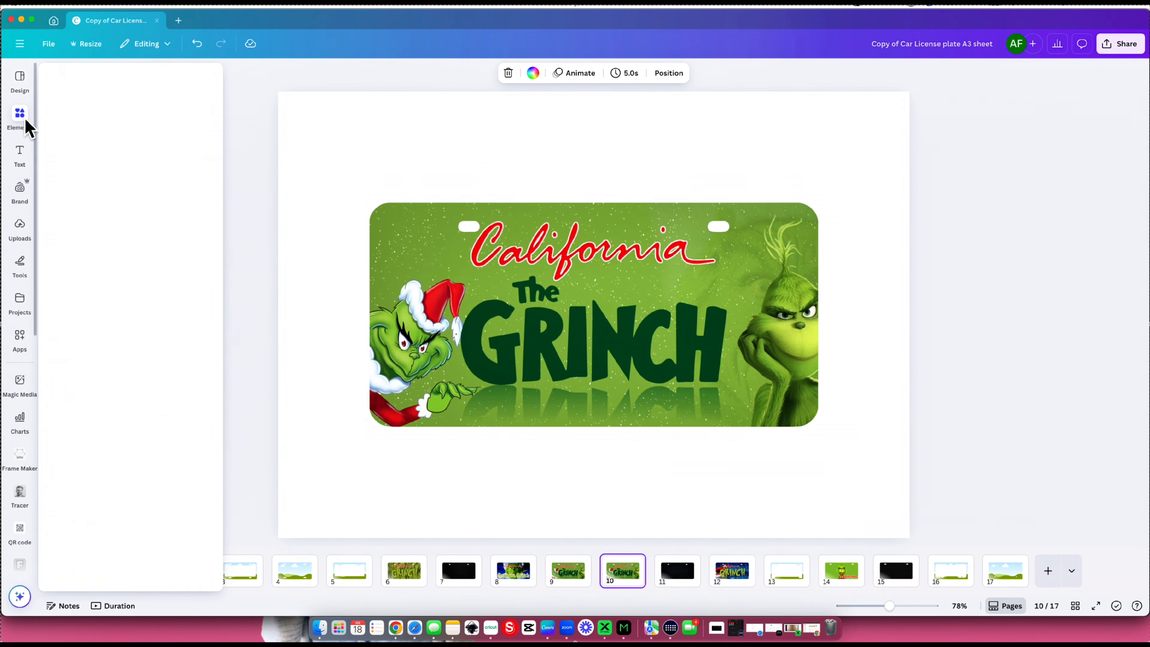
drag(102, 351, 521, 344)
- Switch to the xTool design software, close the "acrylic blanks" project and create a new project
click(606, 628)
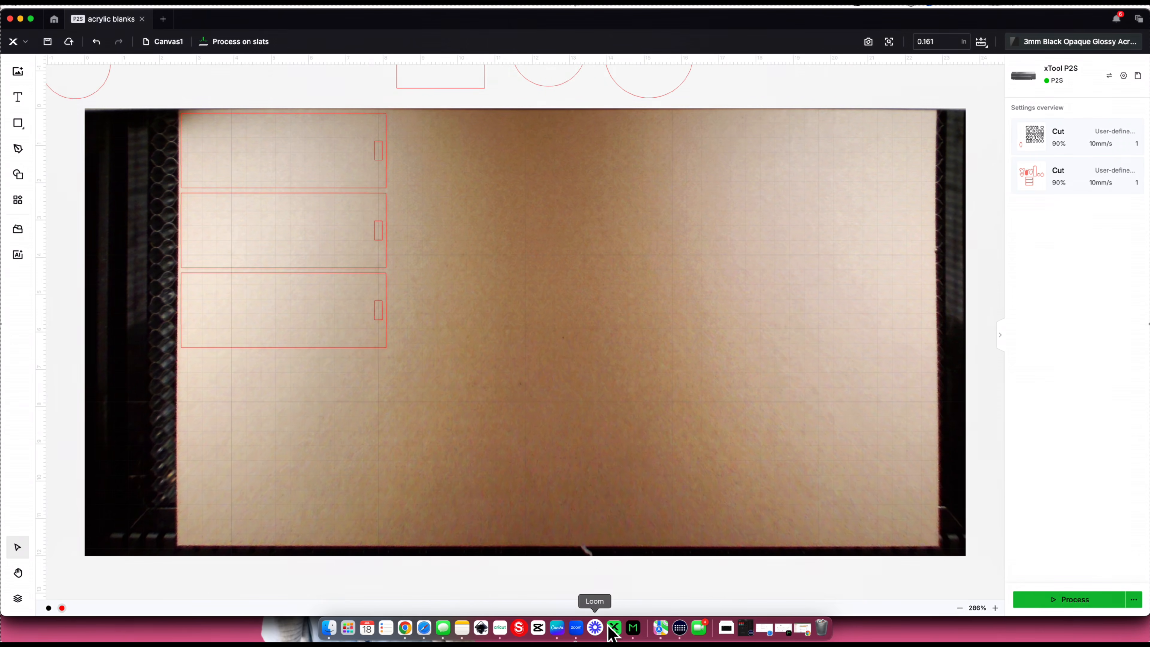
click(142, 18)
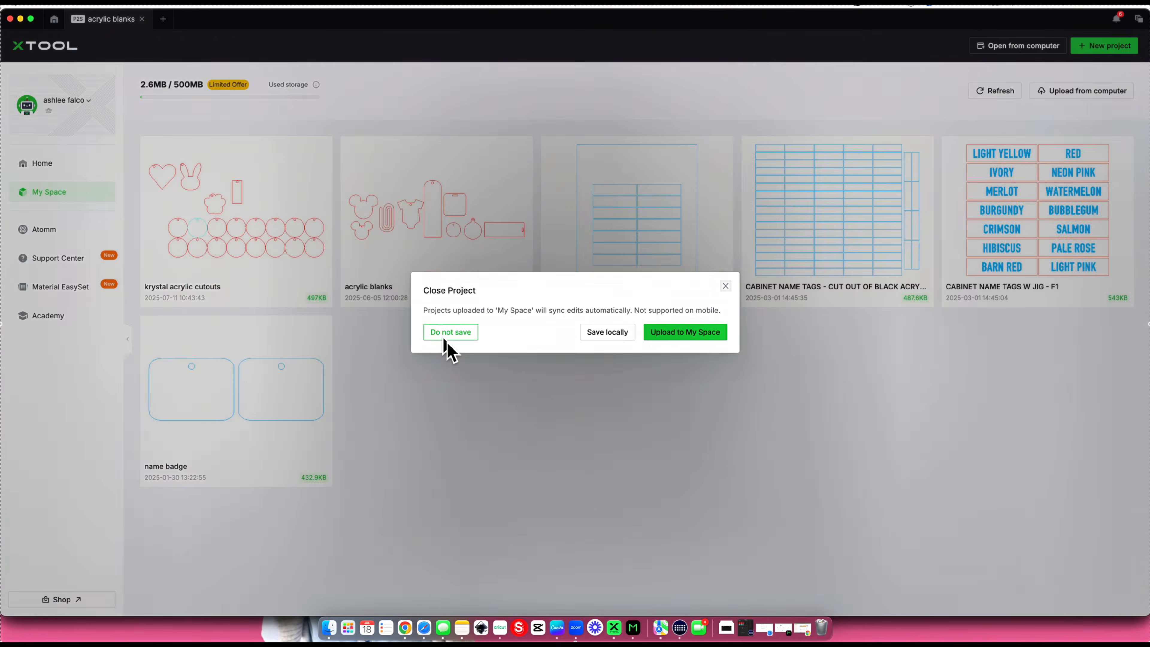
click(448, 334)
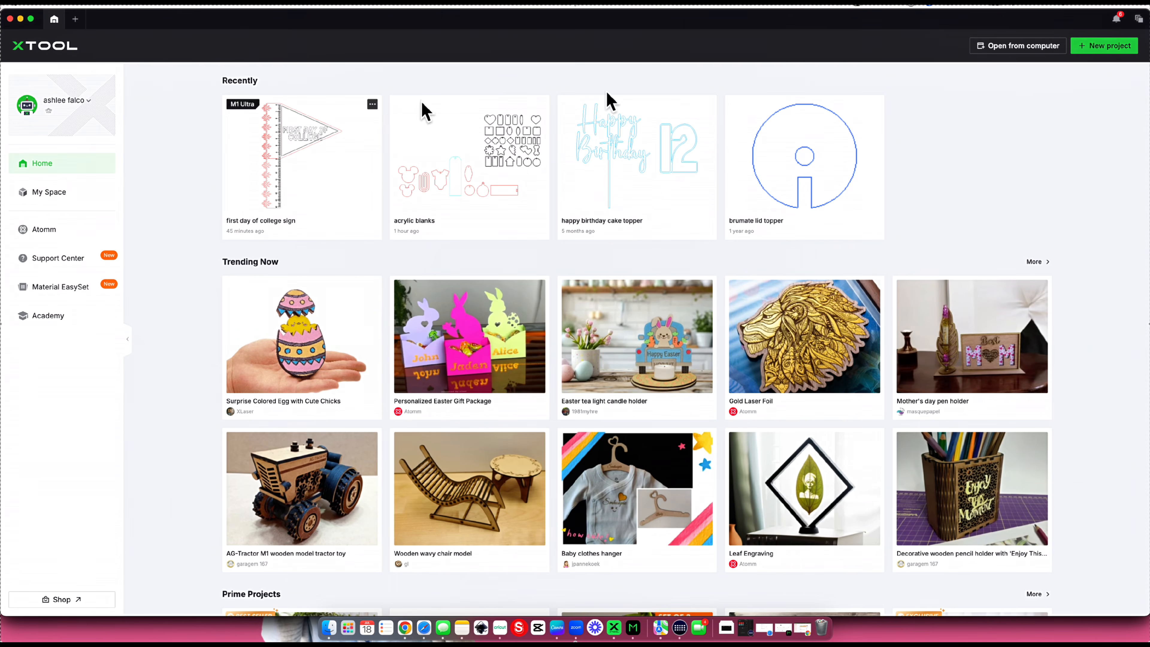
click(1096, 50)
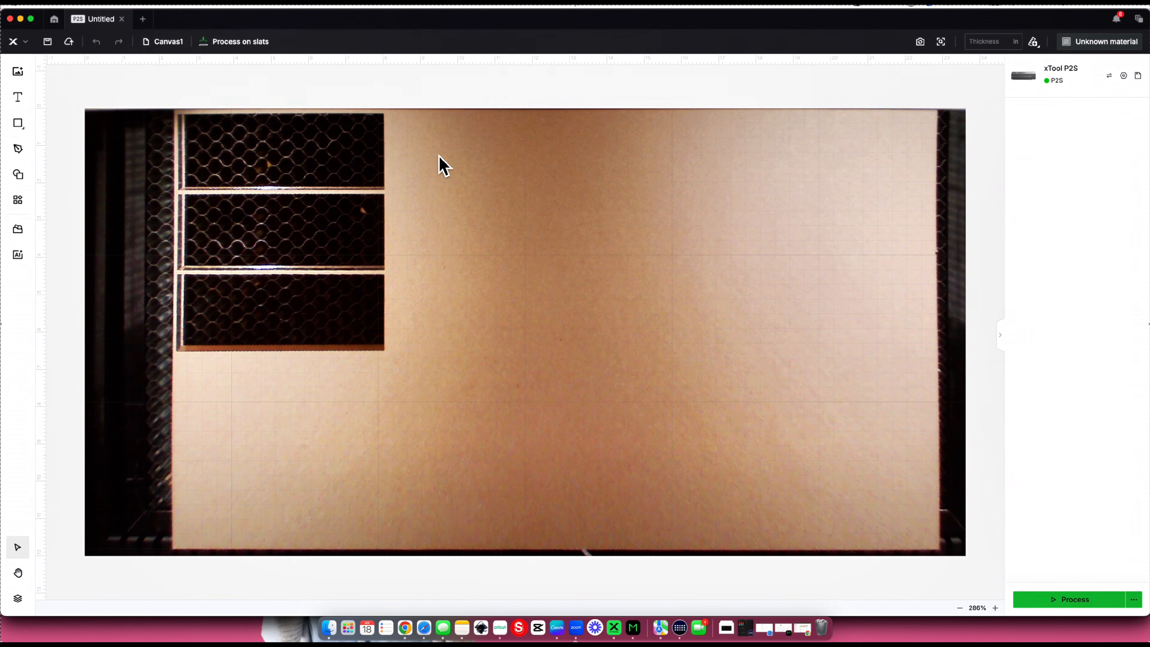
- Hide the canvas's camera background and import "black plate.png" from the downloaded files
right_click(435, 138)
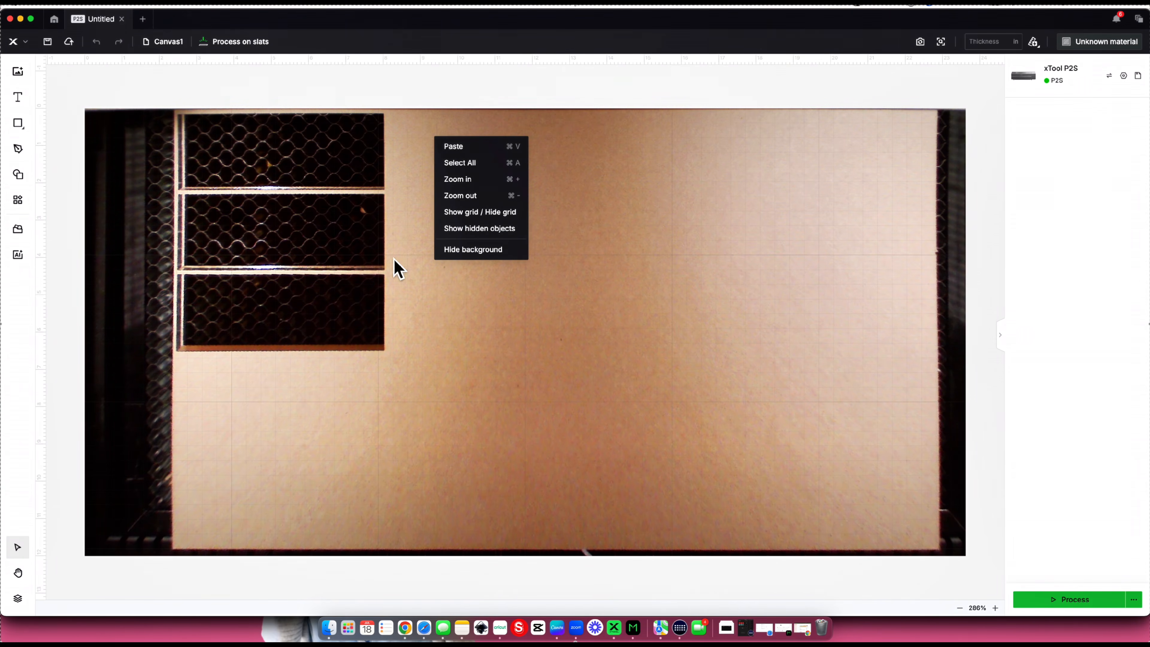
click(473, 249)
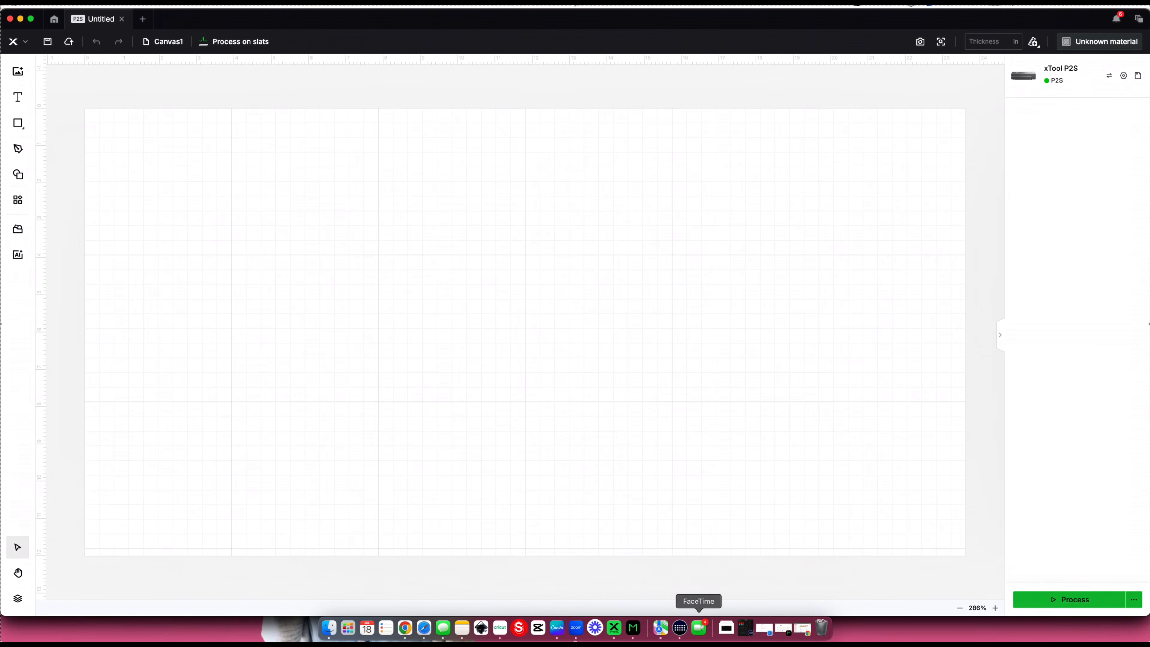
click(728, 629)
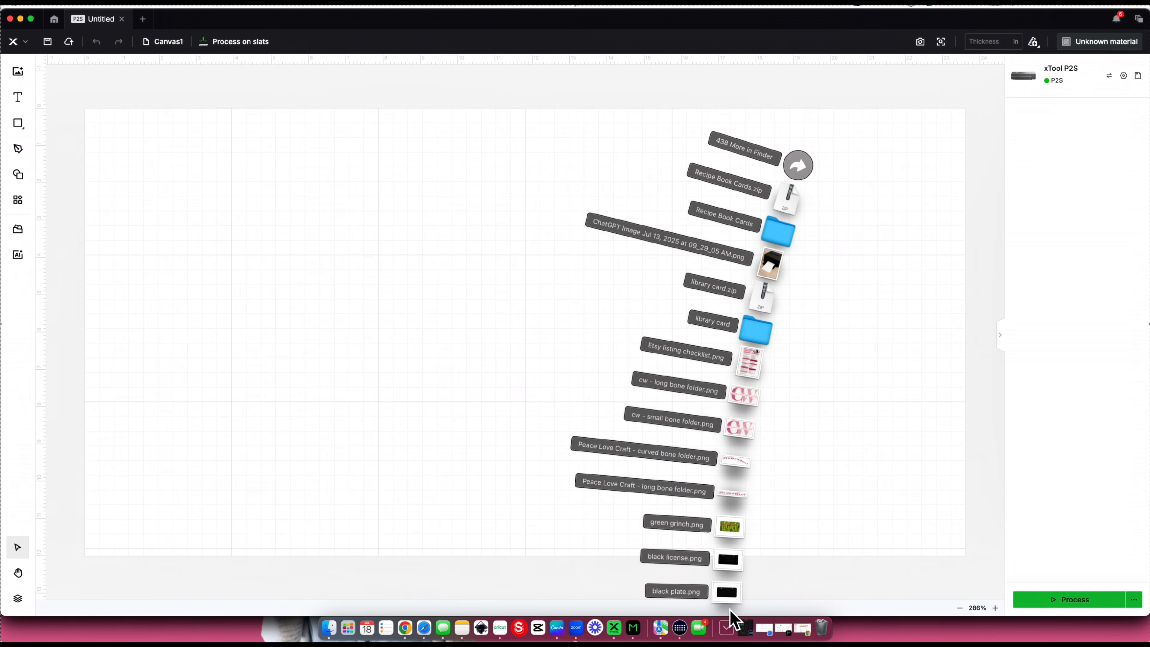
drag(729, 603, 439, 303)
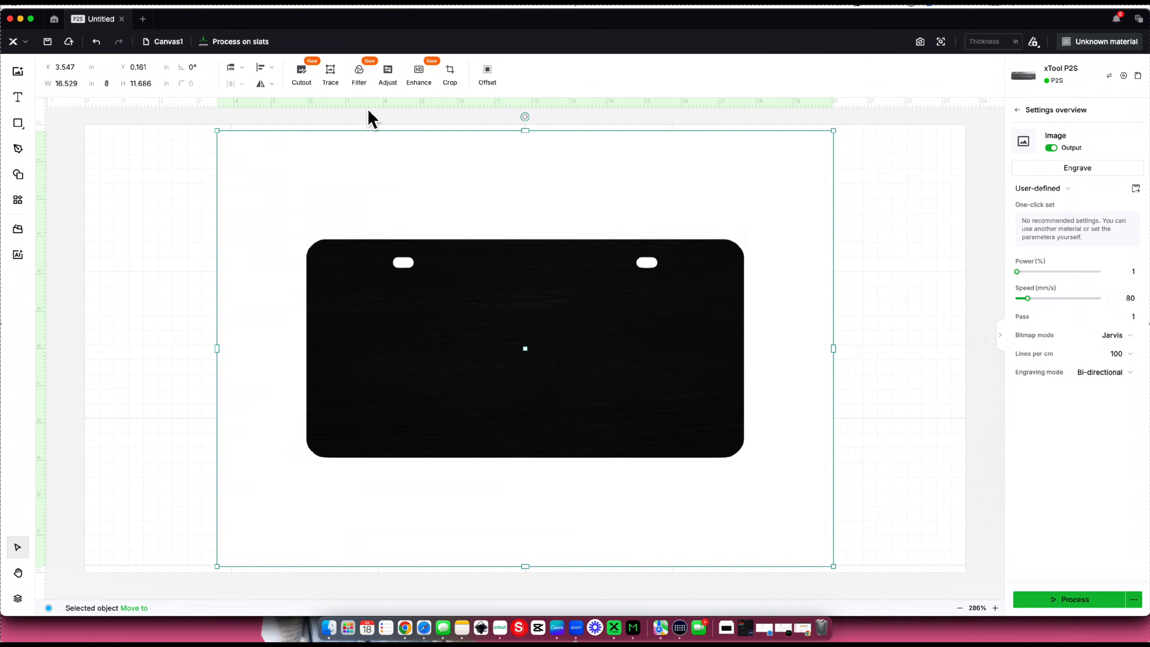
- Auto-trace the black plate image into vector outlines, save the trace and delete the original image
click(335, 73)
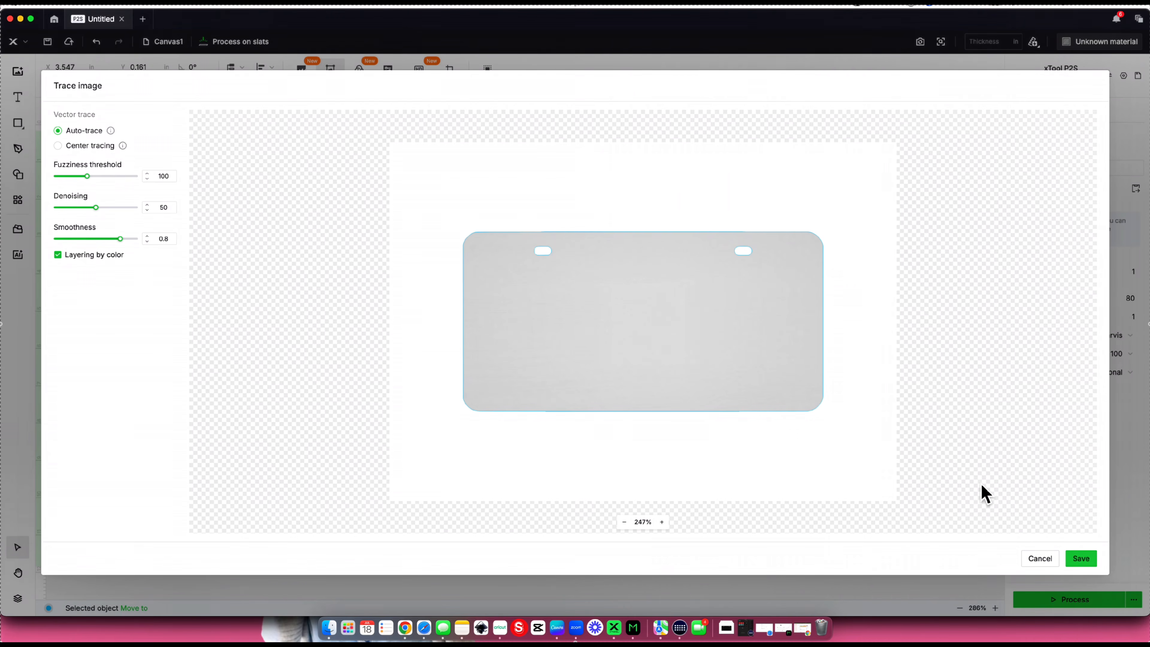
click(1083, 572)
mouse_move(810, 398)
mouse_down()
mouse_move(882, 425)
mouse_move(844, 434)
mouse_move(867, 403)
mouse_move(883, 432)
mouse_up()
key(Delete)
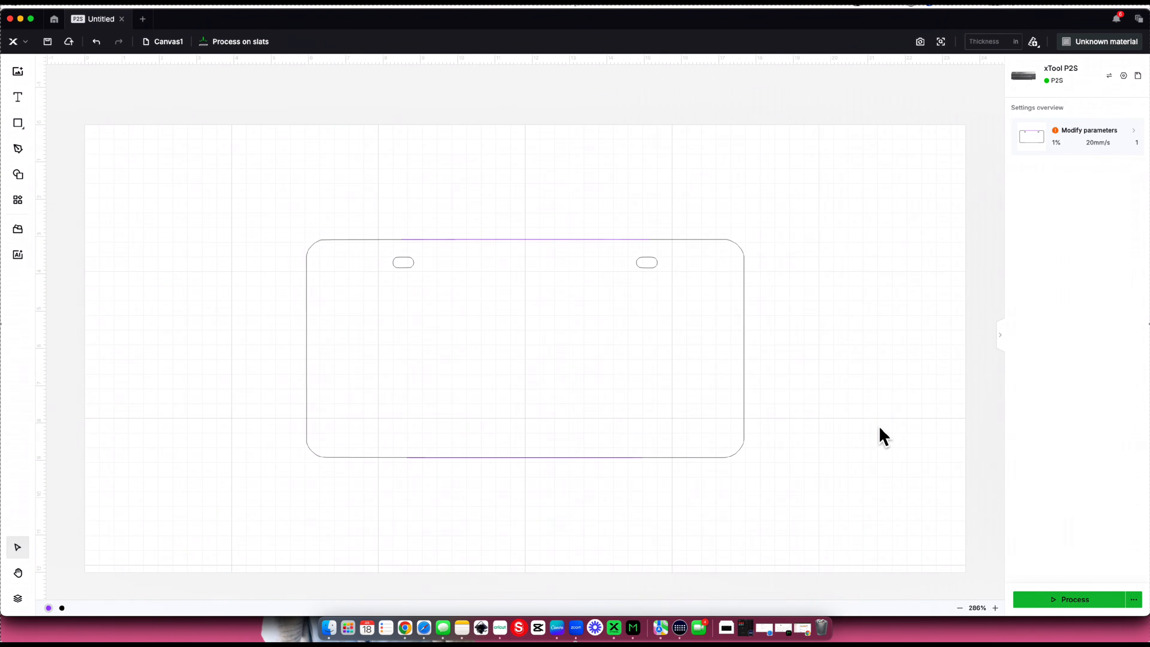
- Set the traced plate outlines to Cut and choose 3mm Black Opaque Glossy Acrylic as the material
click(688, 390)
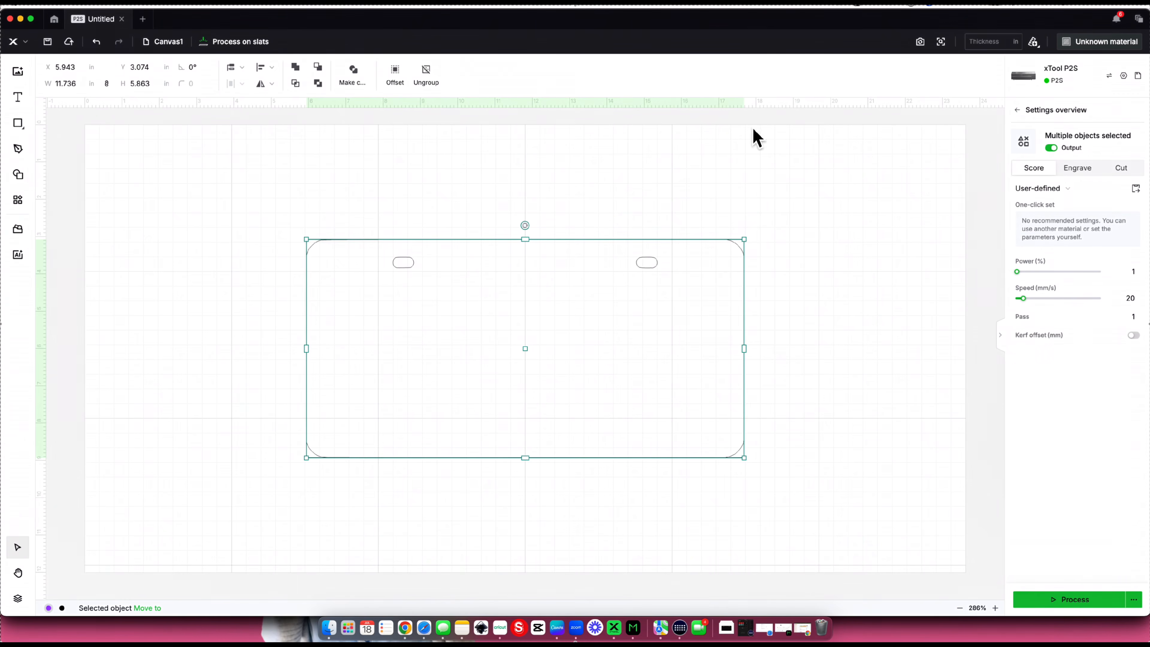
click(1119, 171)
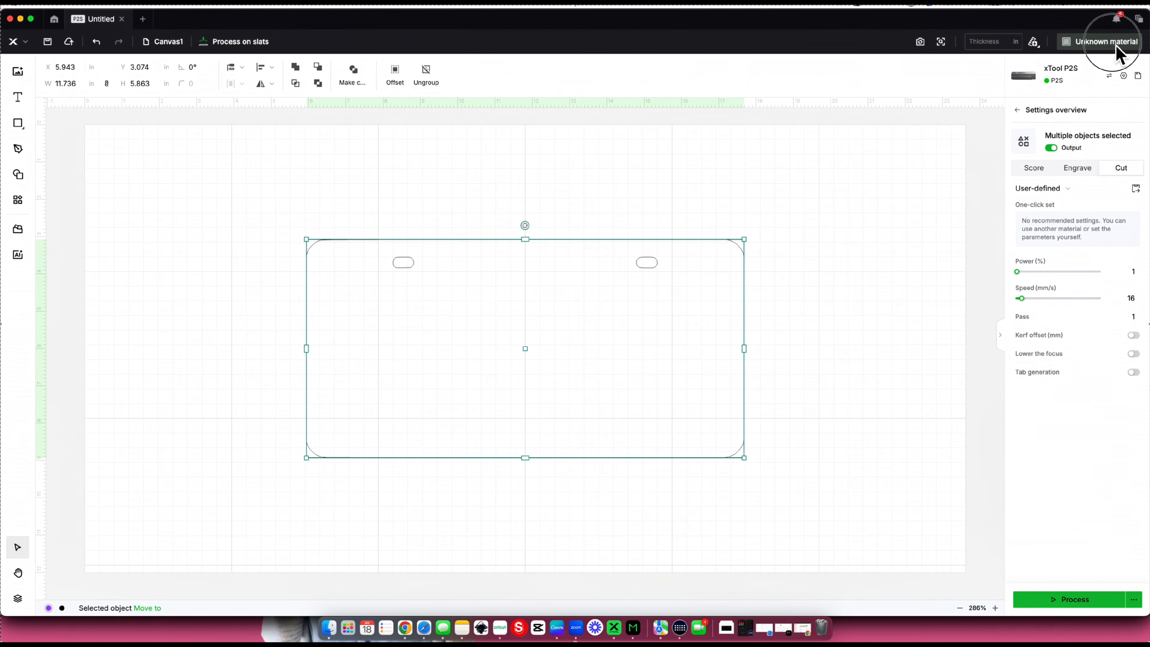
click(1105, 42)
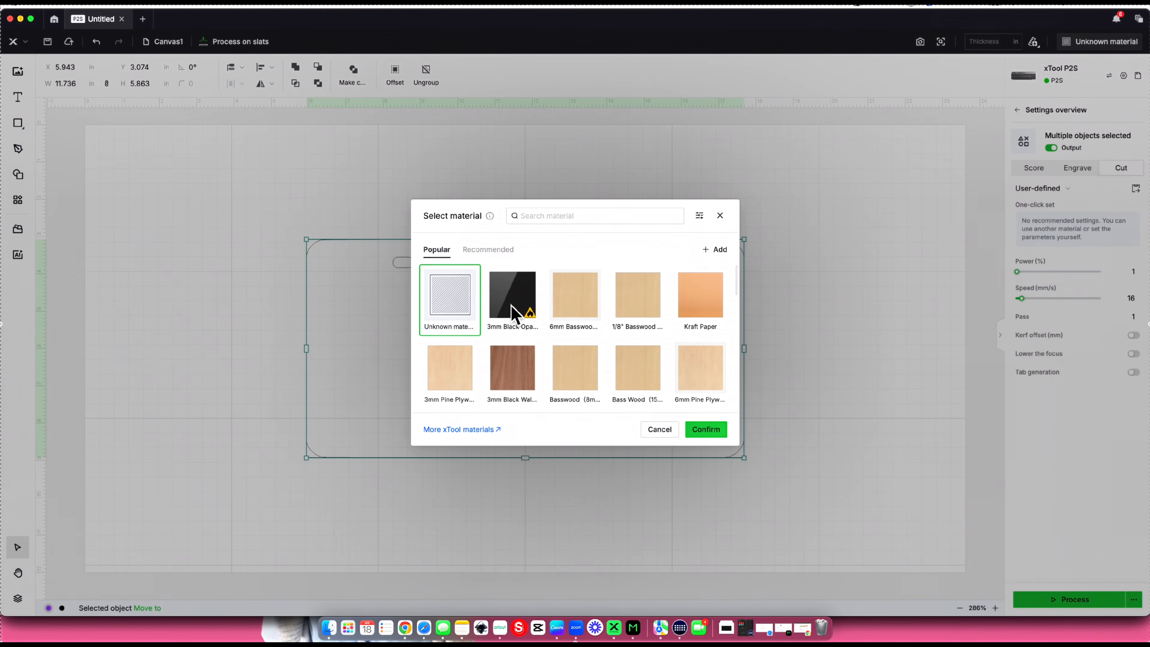
click(511, 309)
click(719, 433)
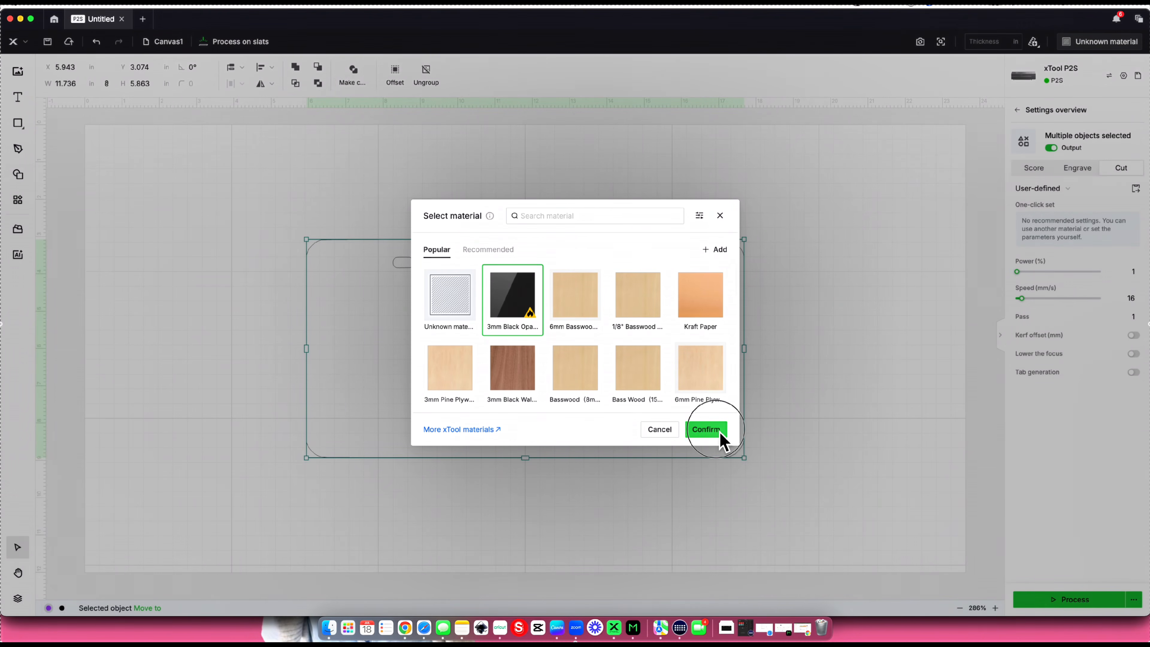
click(674, 348)
- Use the material's One-click set chart to set the cut to power 100% and speed 7 mm/s
click(1082, 319)
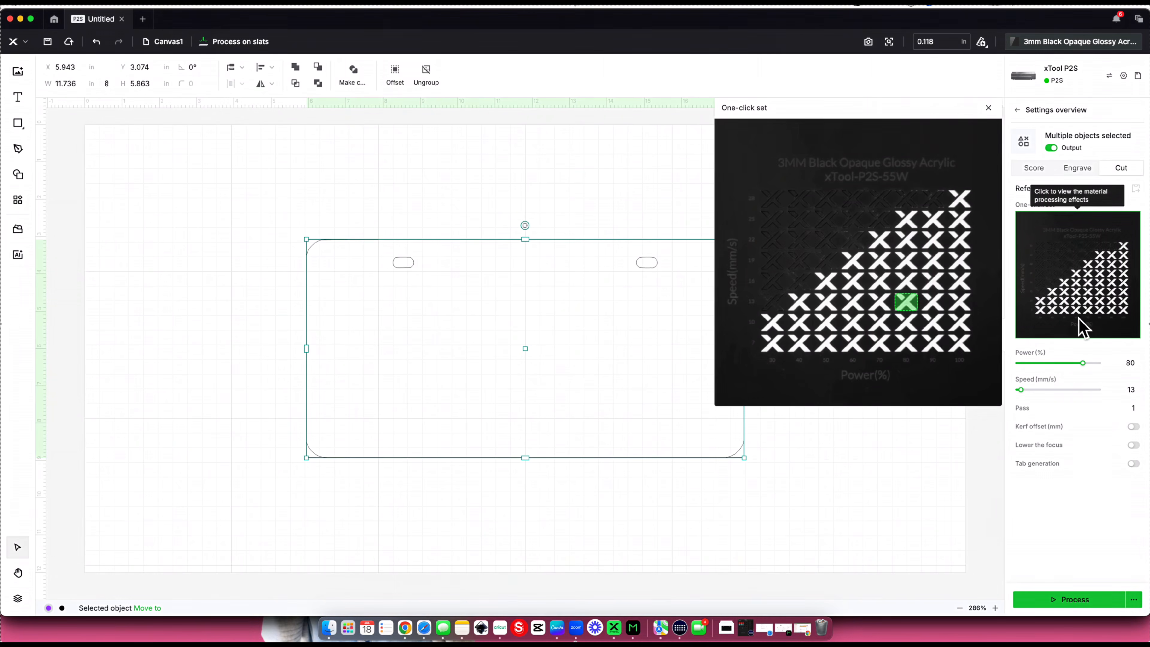
mouse_move(965, 355)
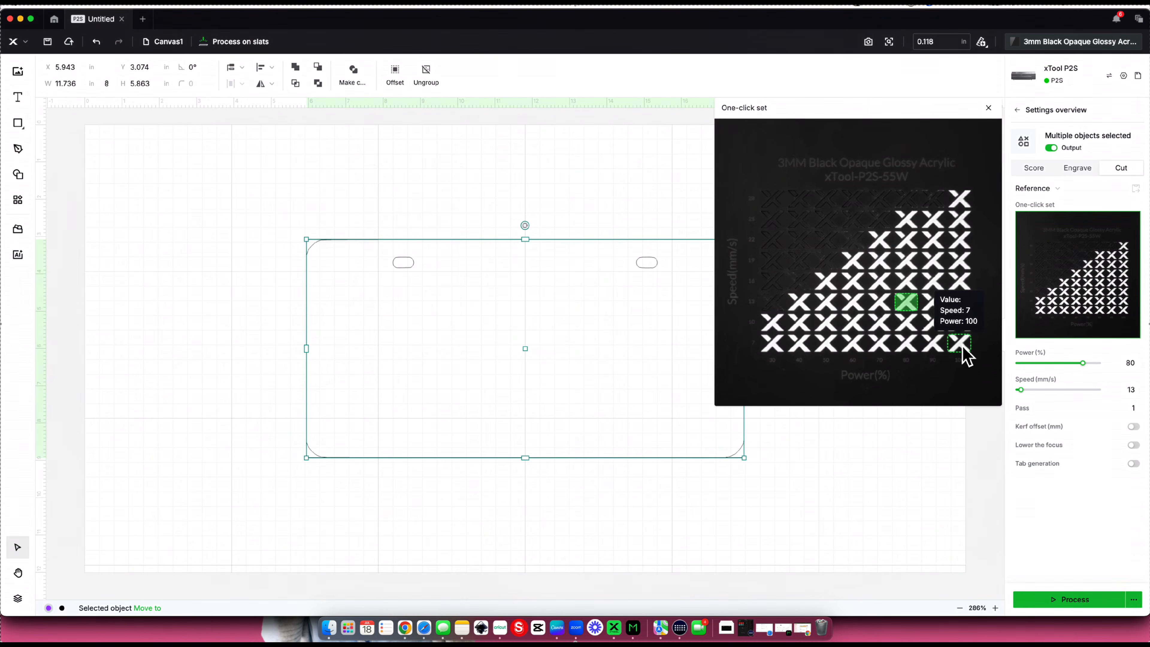
click(960, 343)
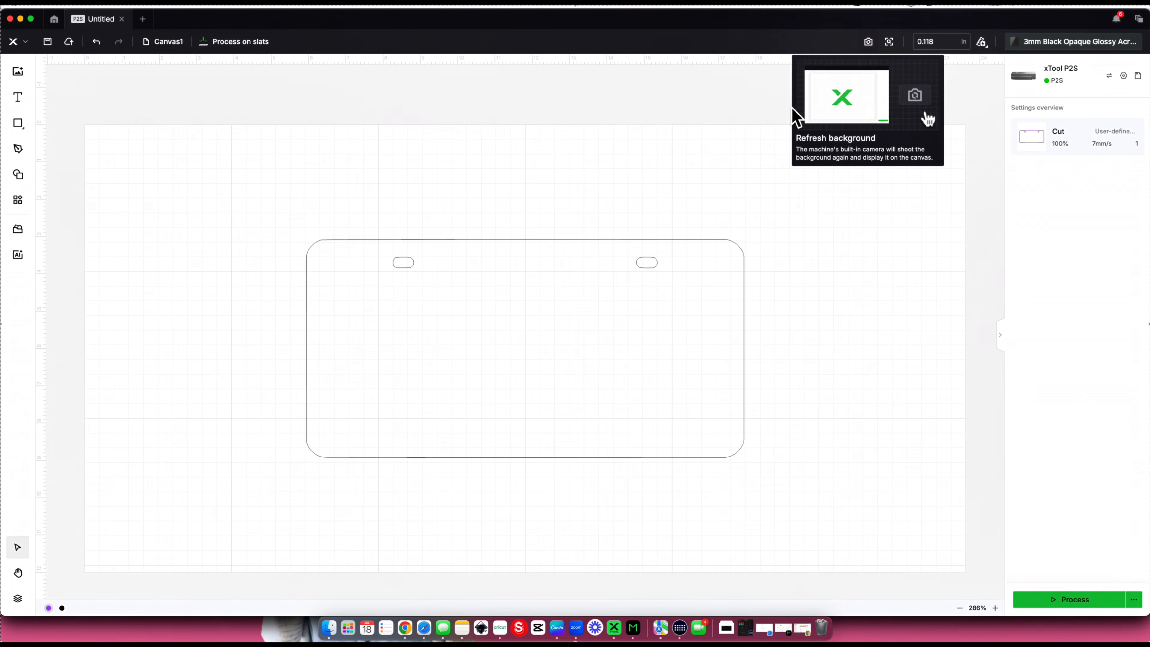
- Refresh the camera background and measure the acrylic sheet's thickness with Aimed-measure at a spot just below the plate outline
click(866, 41)
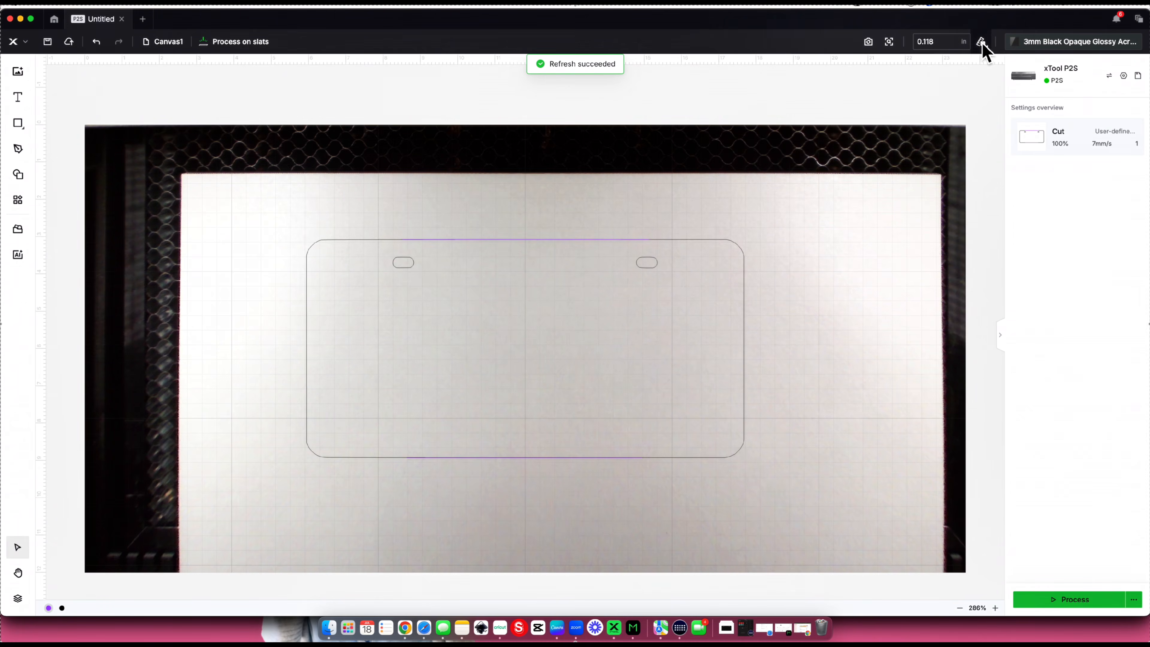
click(981, 41)
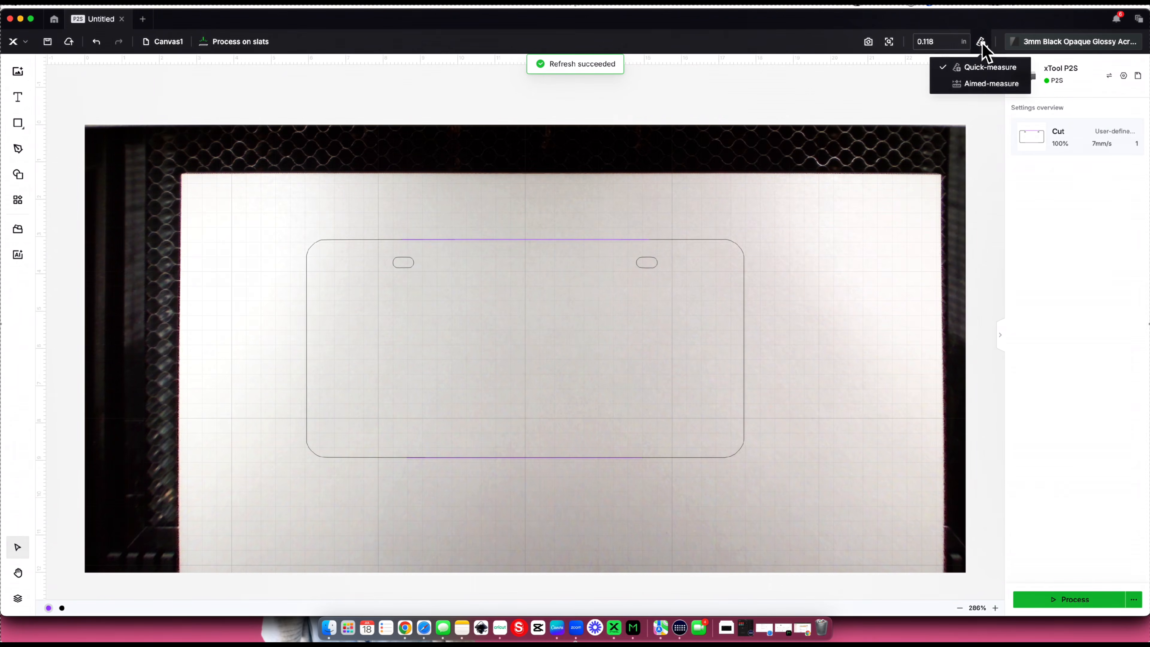
click(978, 84)
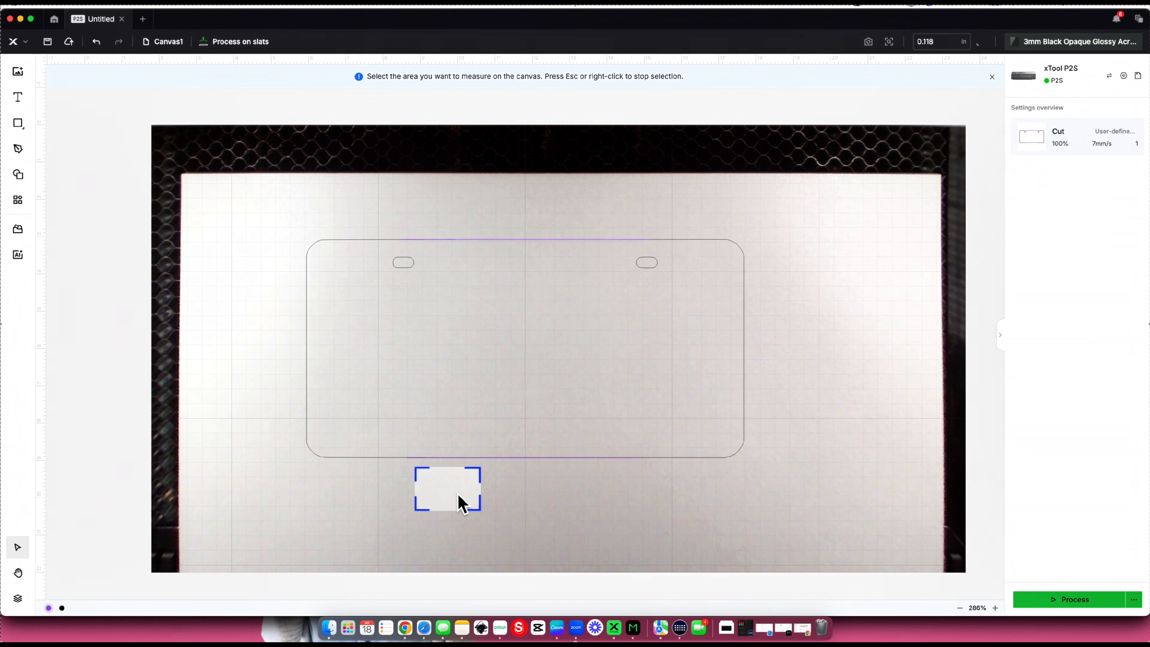
click(463, 493)
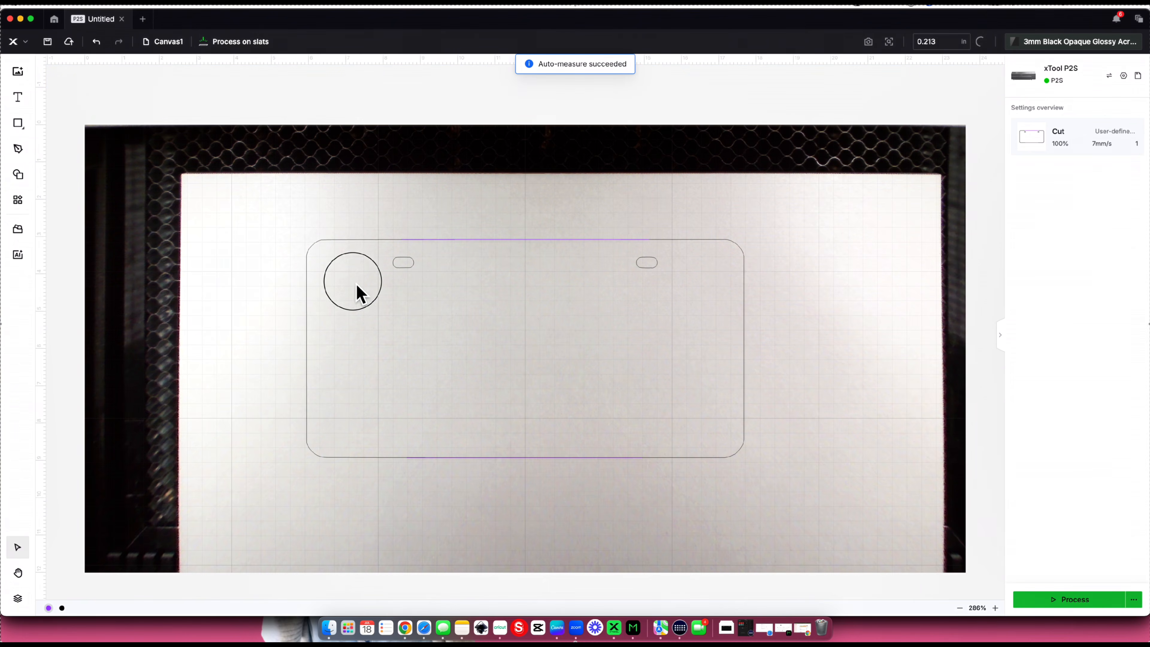
- Move the plate outlines to the acrylic sheet's upper-left corner, about X 2.76 in and Y 1.36 in, and ungroup them
click(406, 308)
drag(406, 308, 290, 237)
drag(290, 238, 289, 237)
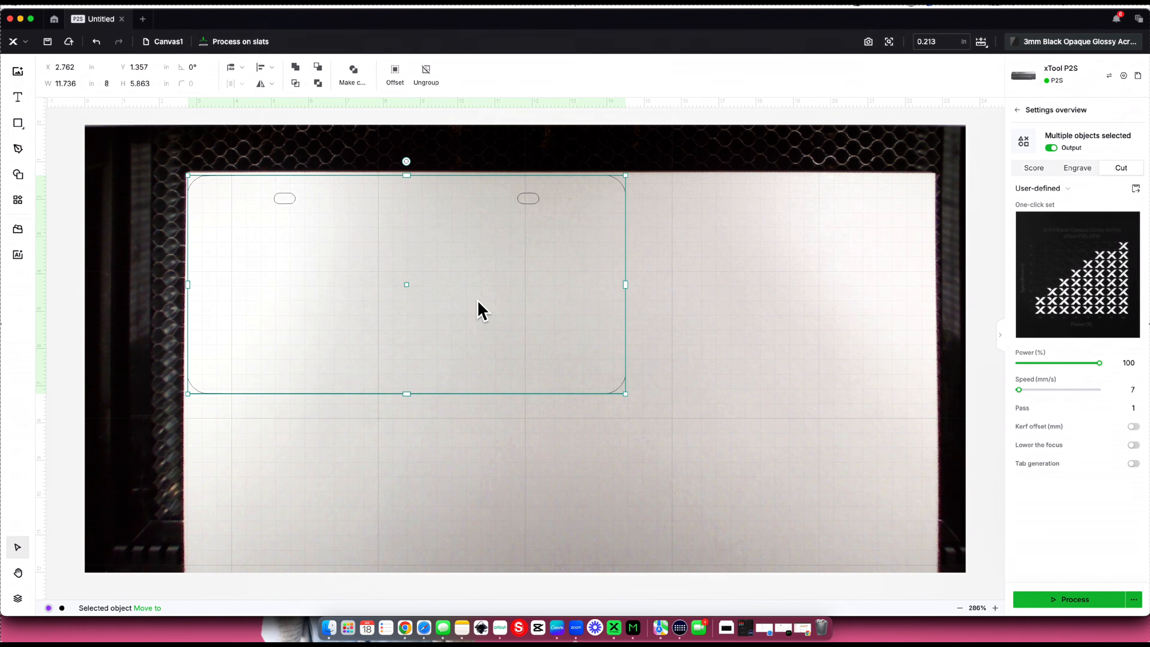
click(813, 339)
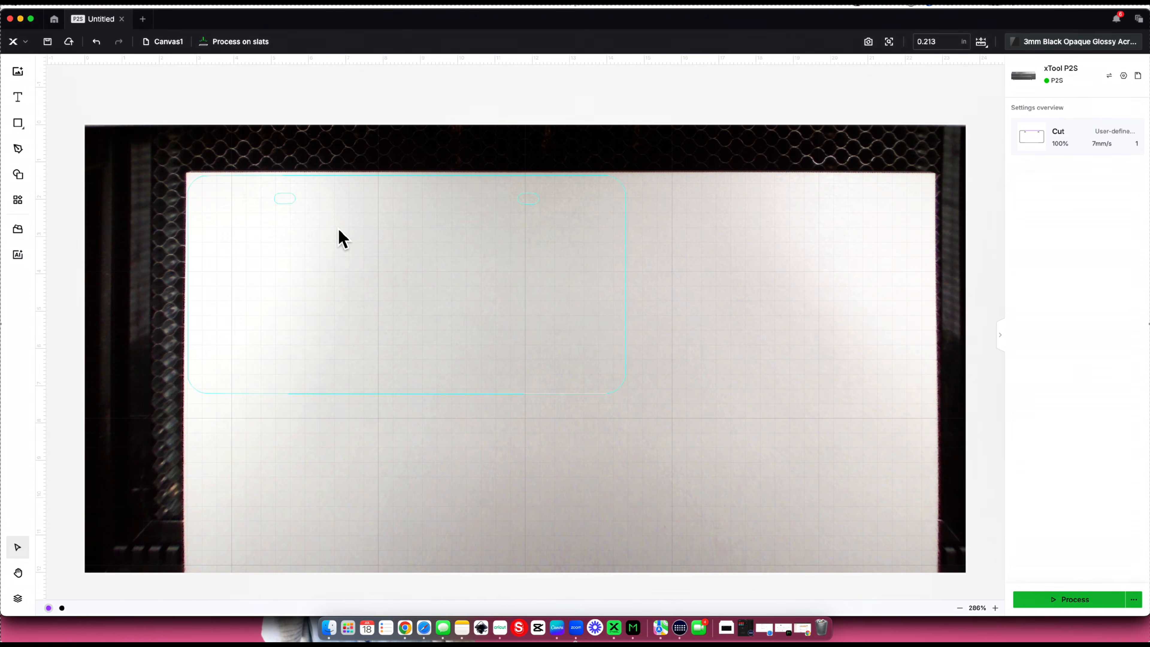
click(342, 238)
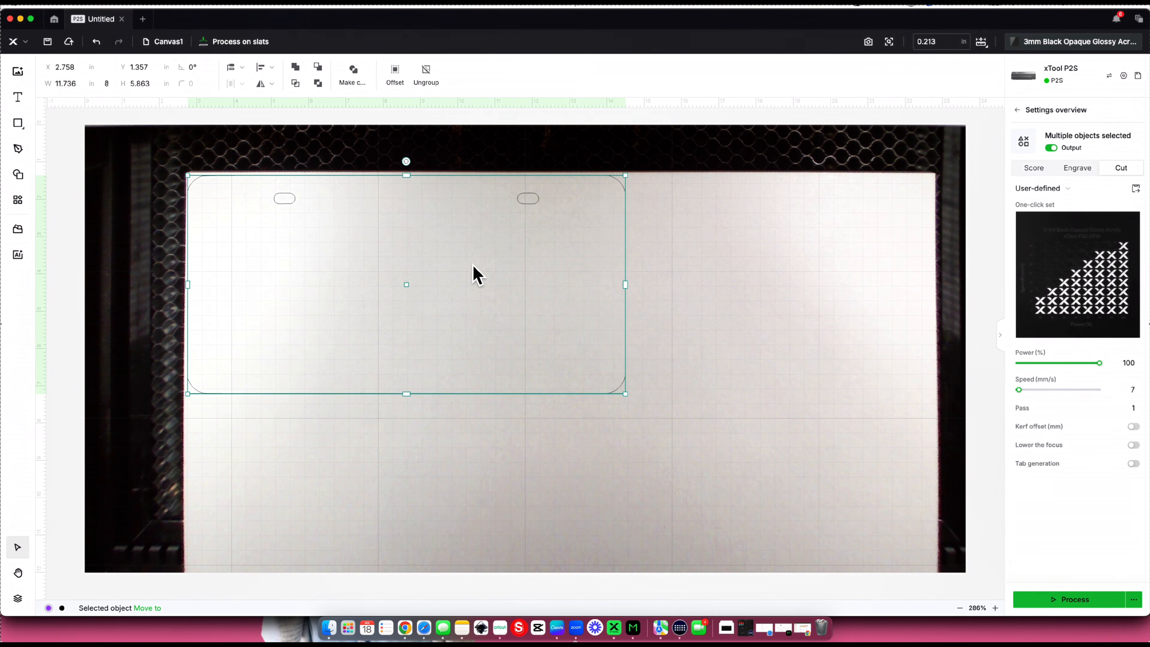
key(super+shift+g)
- Open the processing preview of the plate cut and start the job on the xTool P2S
click(1067, 606)
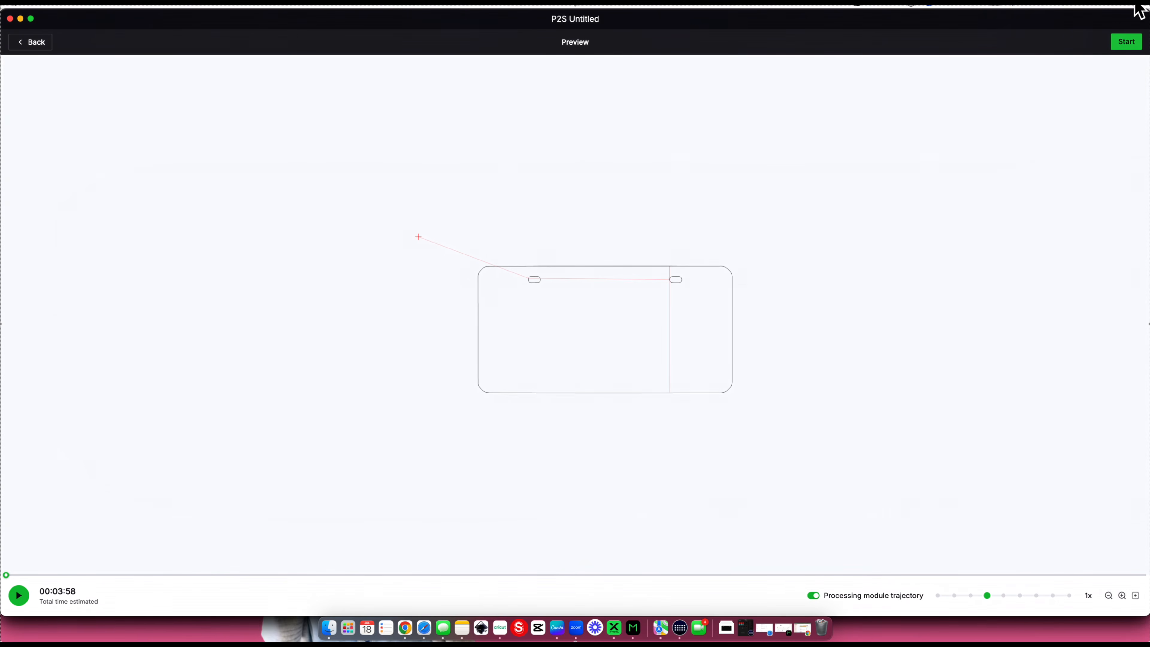
click(1131, 42)
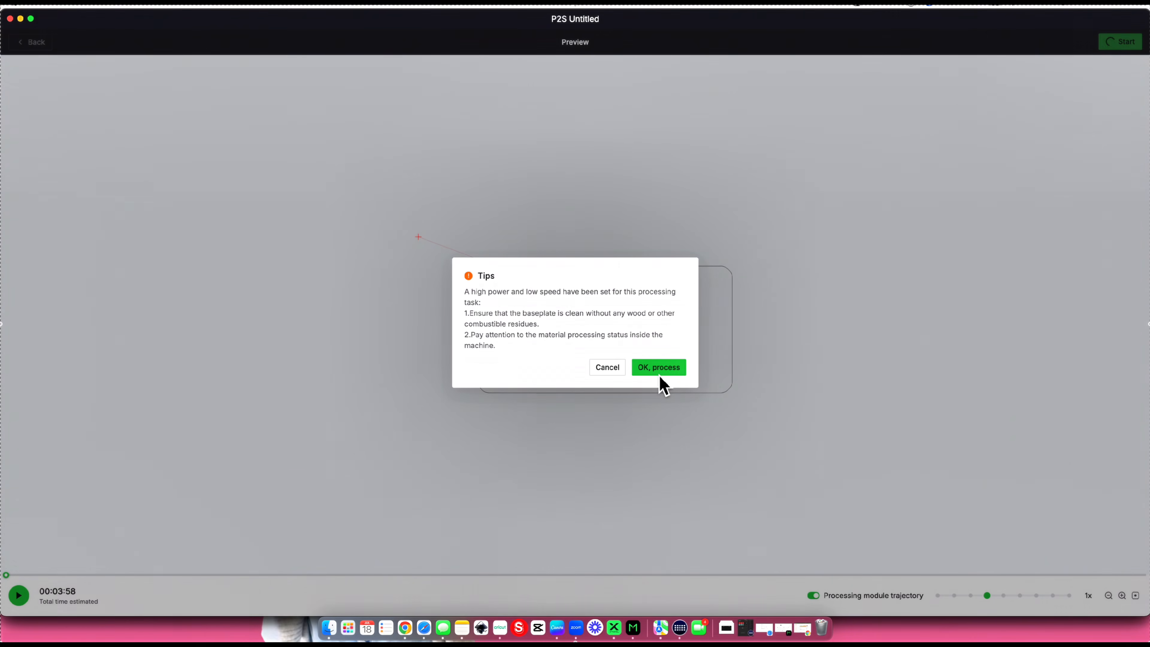
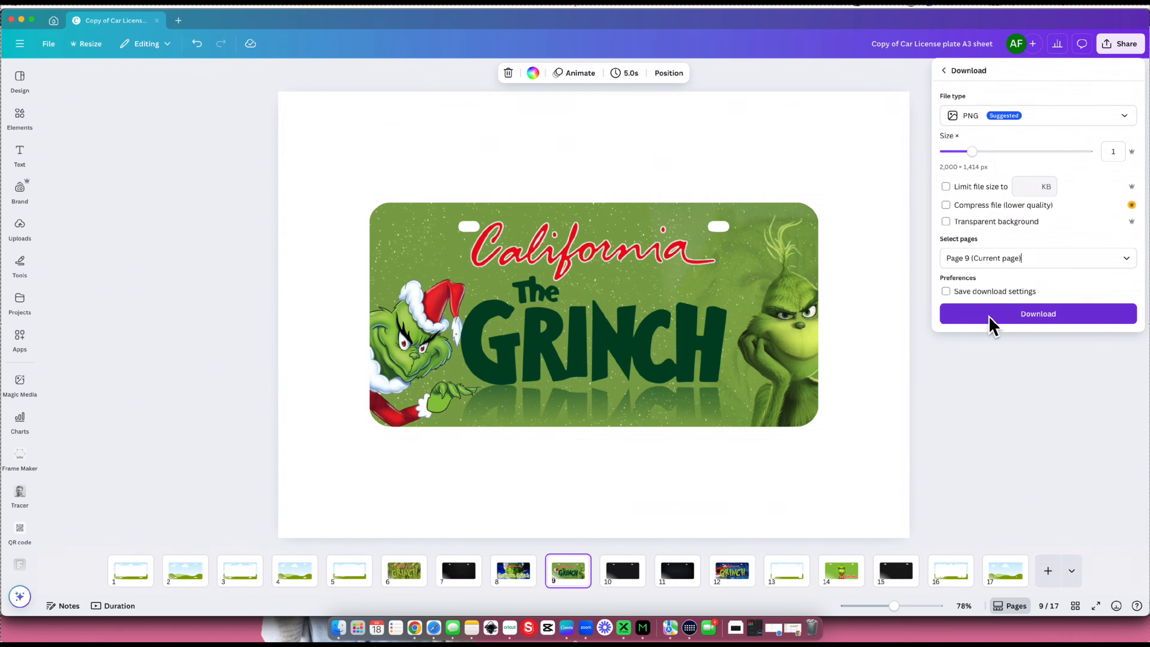
- Download page 9, the green California Grinch plate design, as a PNG file named grinch
click(992, 325)
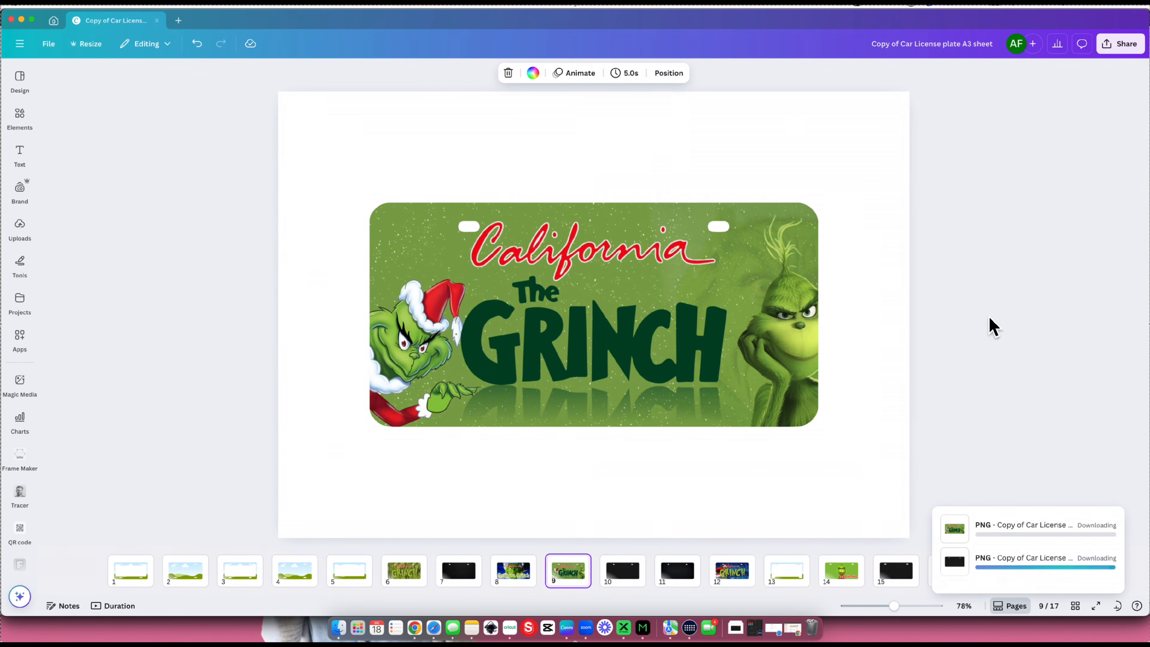
text(grinch)
key(Return)
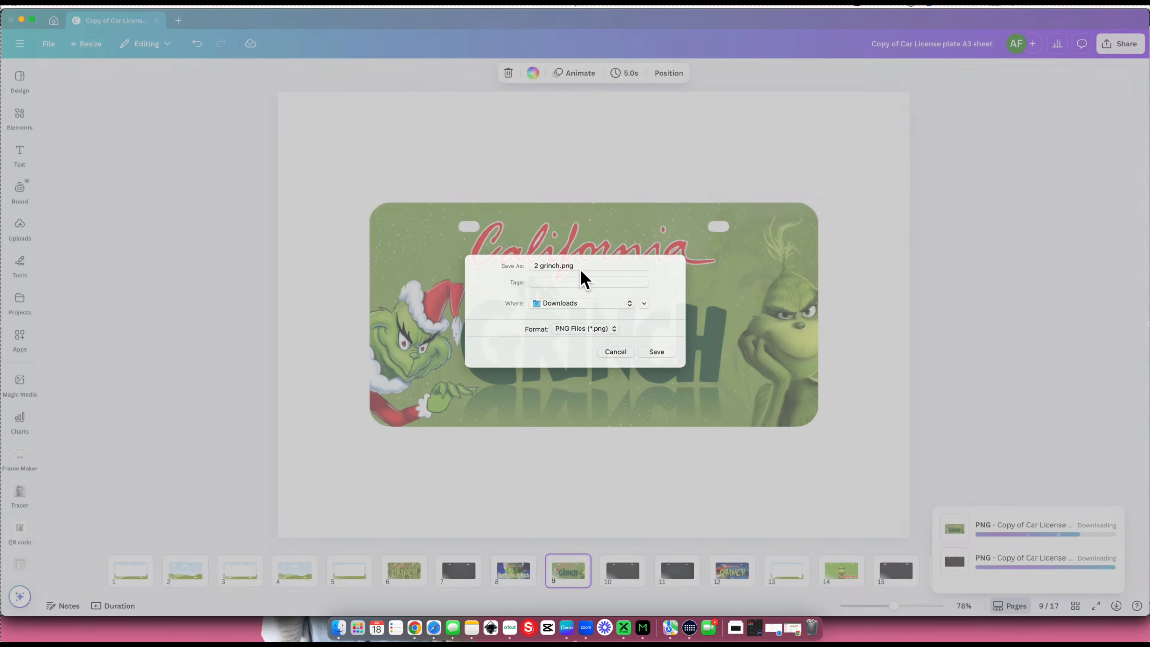
- Switch to eufyMake Studio and place the downloaded Grinch plate image on the print canvas
click(642, 628)
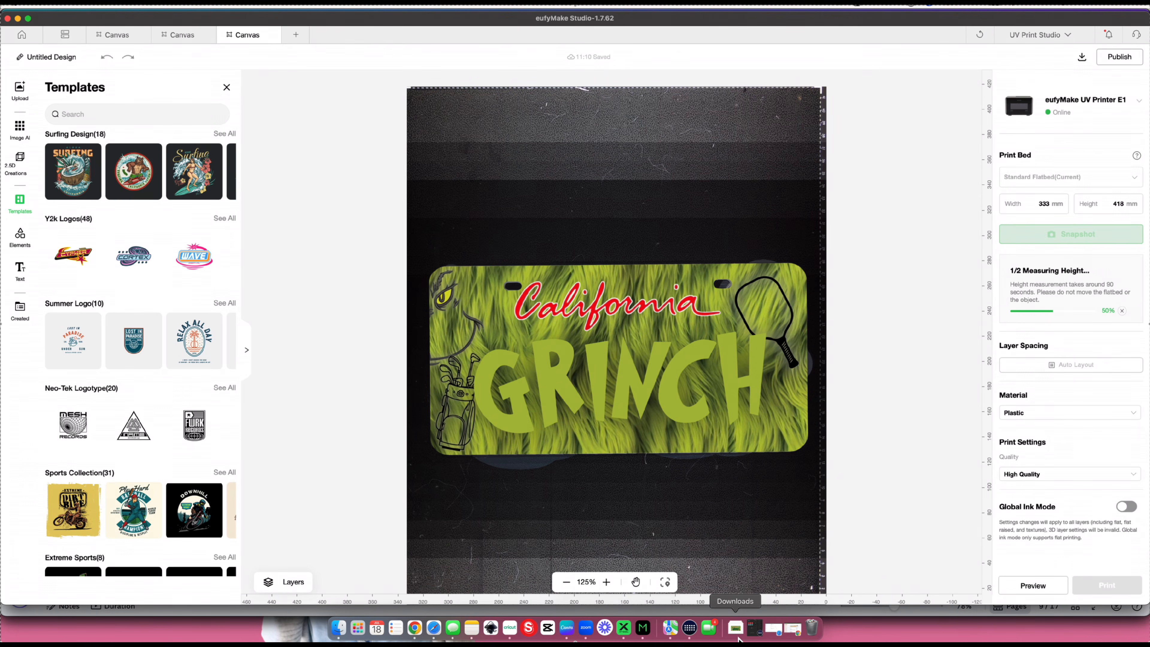
click(735, 628)
drag(732, 594, 588, 239)
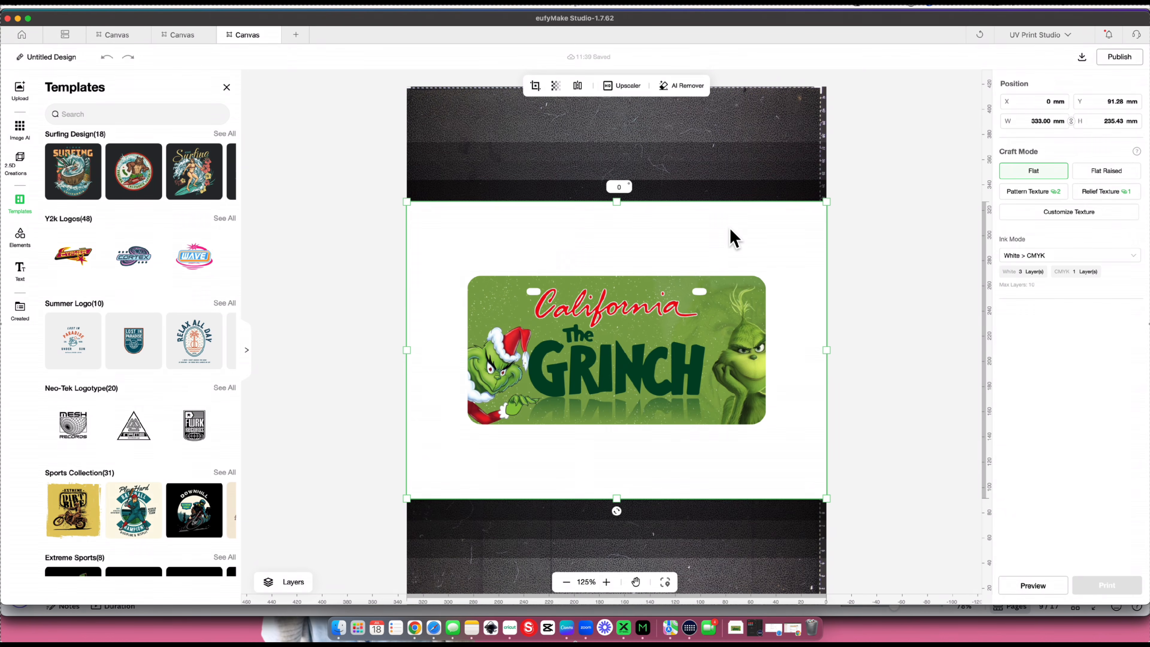
- Match the new image's width to the older plate's 421.87 mm and remove its white background with AI Remover
drag(693, 226, 685, 265)
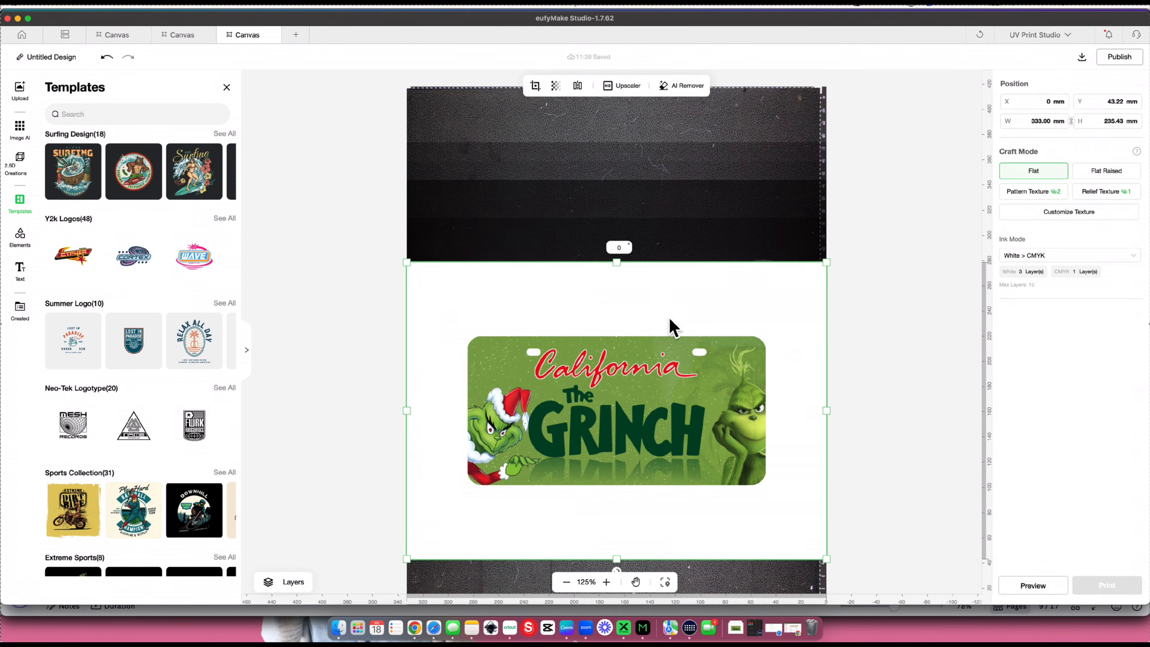
drag(655, 383, 656, 132)
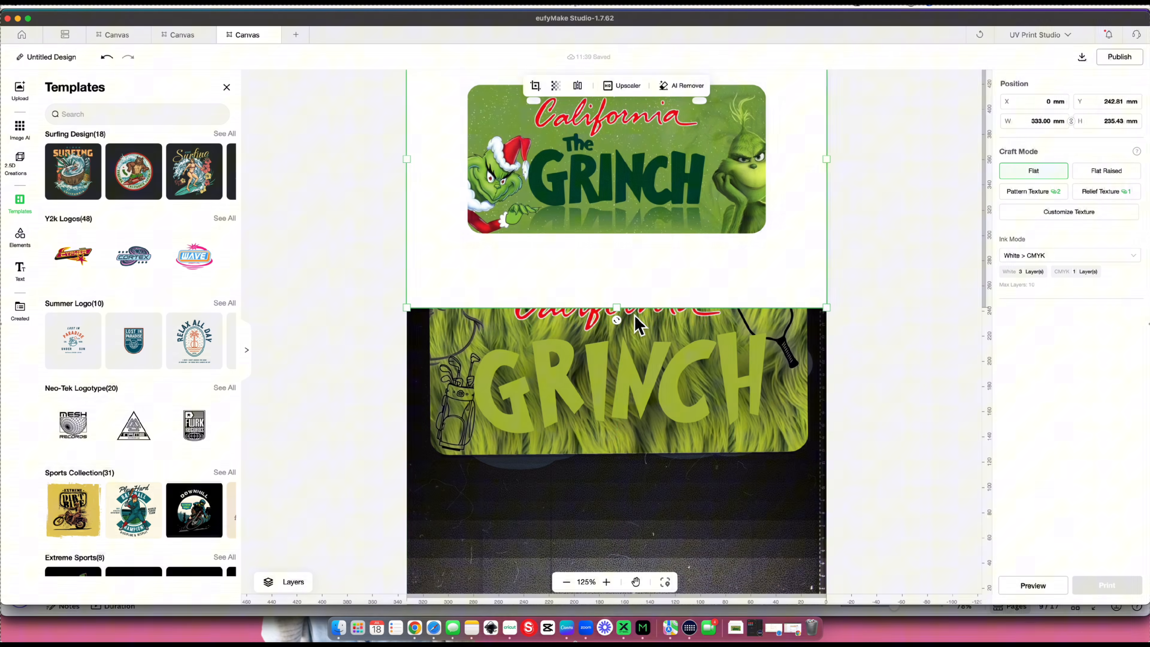
click(637, 350)
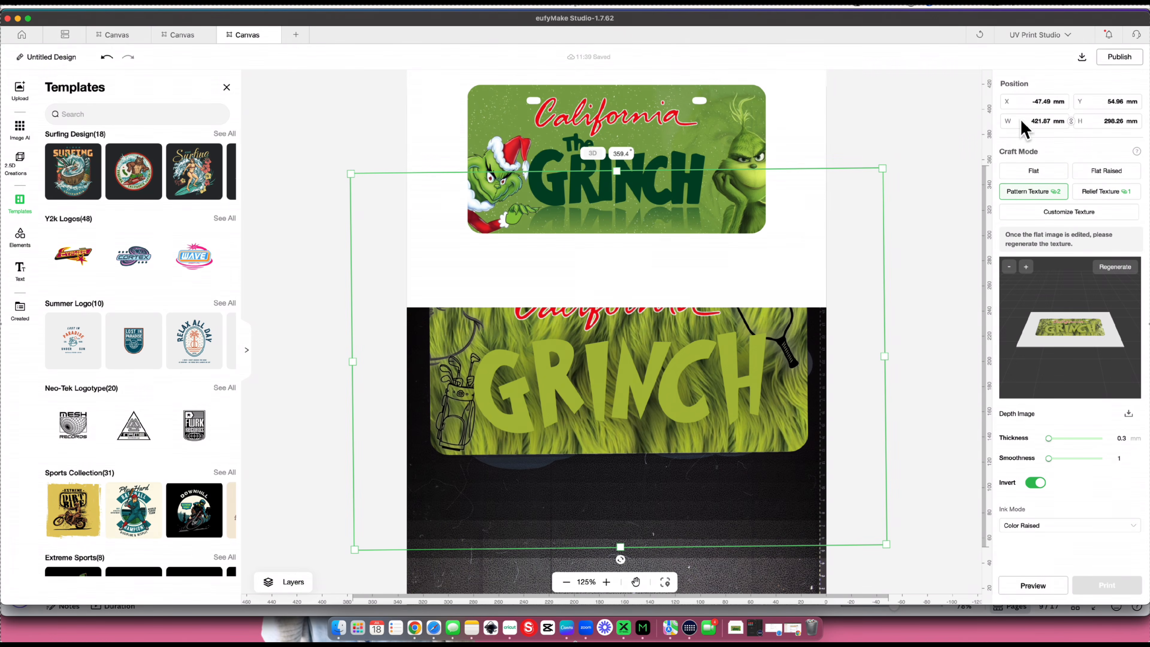
drag(1031, 123, 1051, 123)
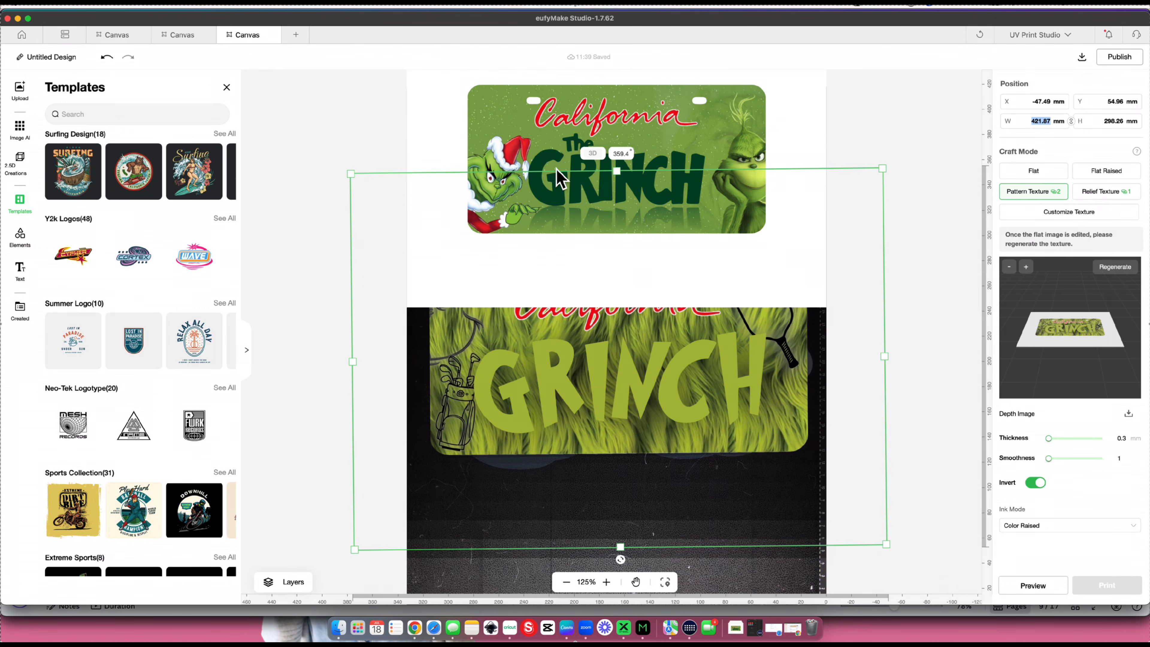
click(516, 123)
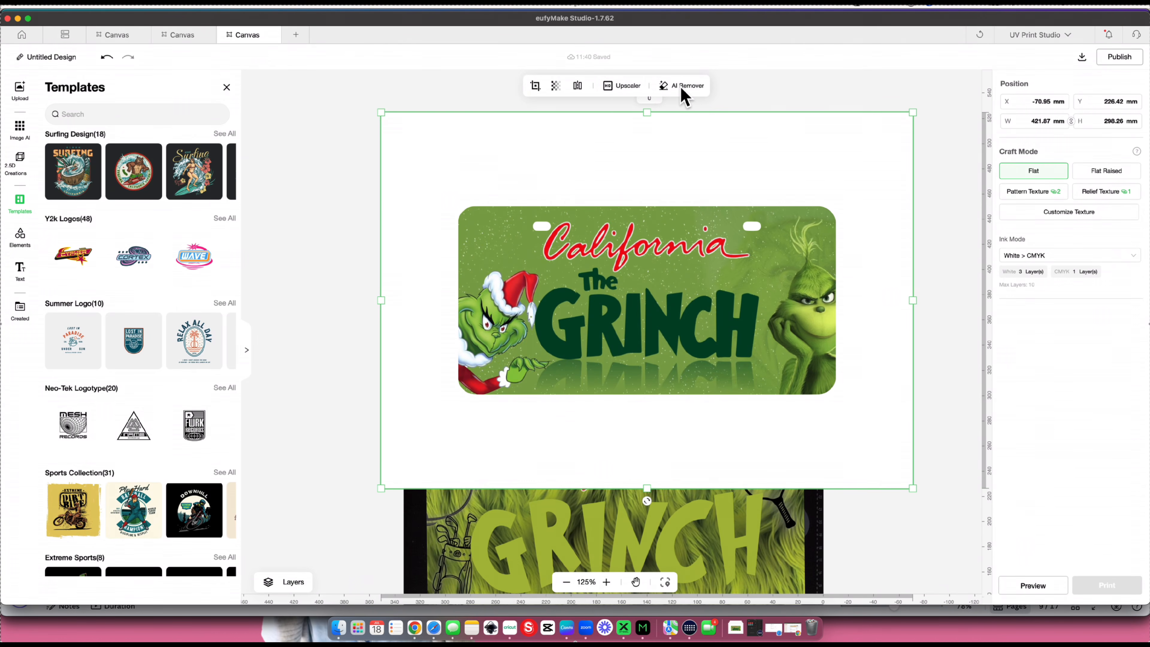
click(685, 110)
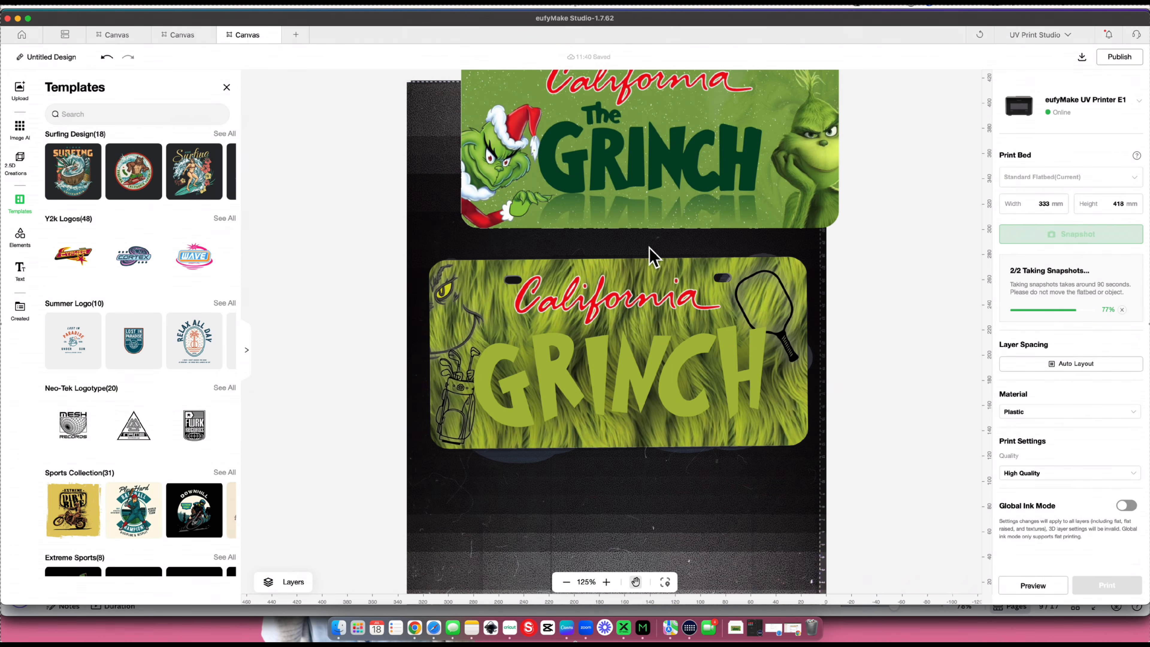
- Rotate the new plate image to 359.4° and align it over the plate blank at X -47.49 mm, Y 55.06 mm
drag(612, 151, 584, 367)
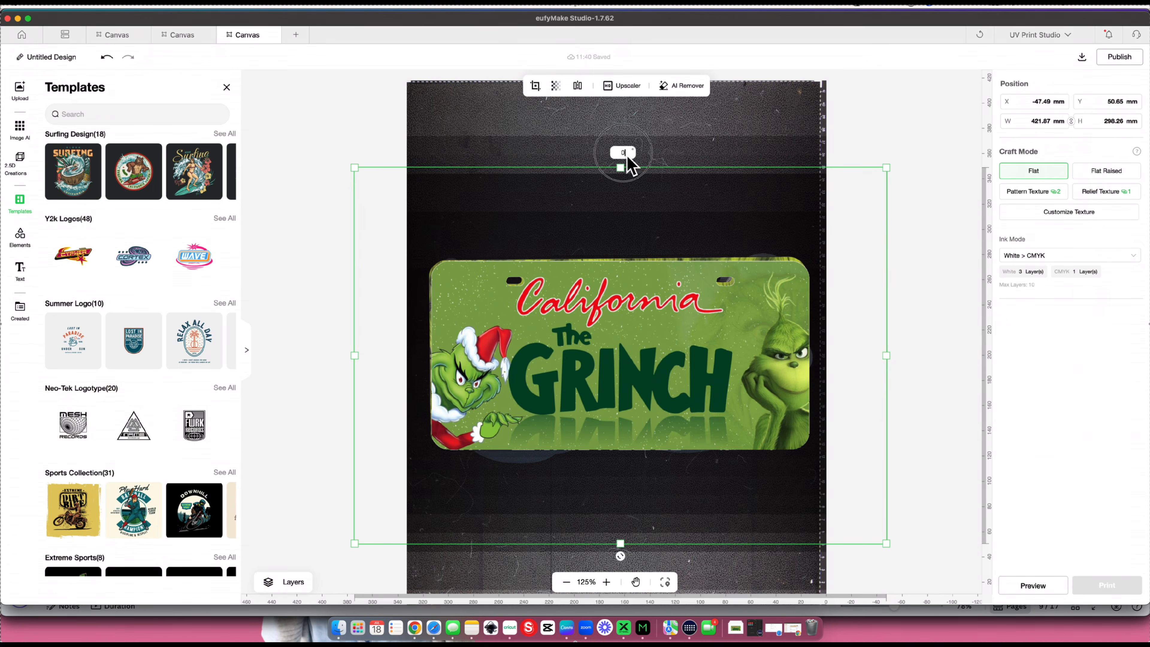
drag(554, 282, 540, 188)
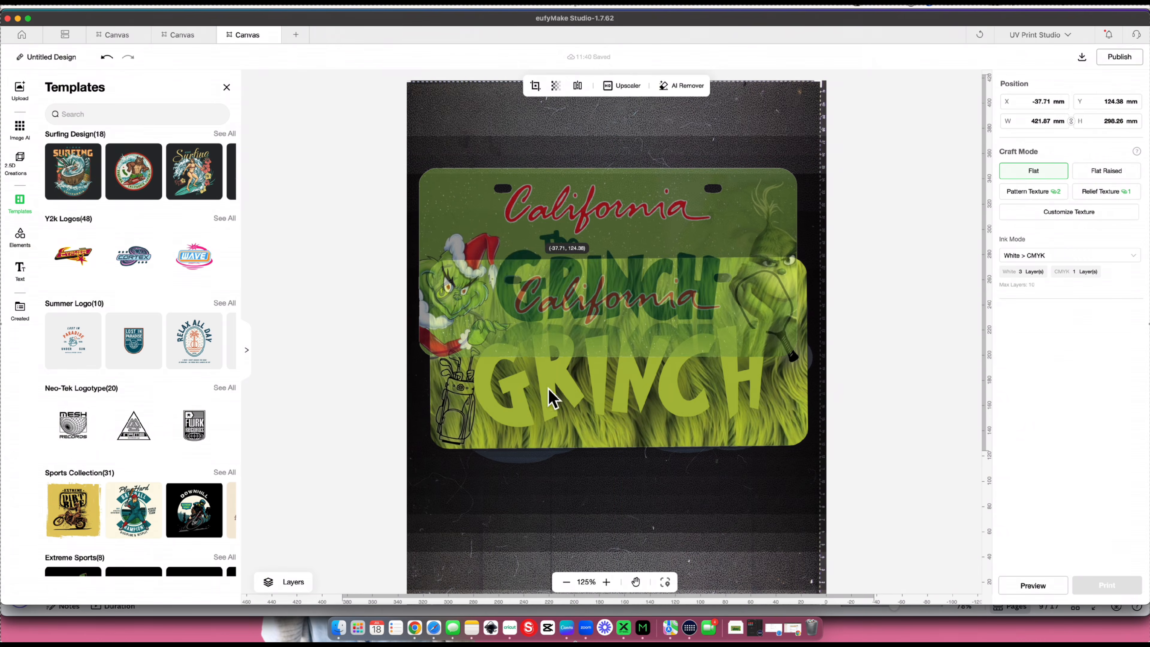
drag(549, 346, 747, 503)
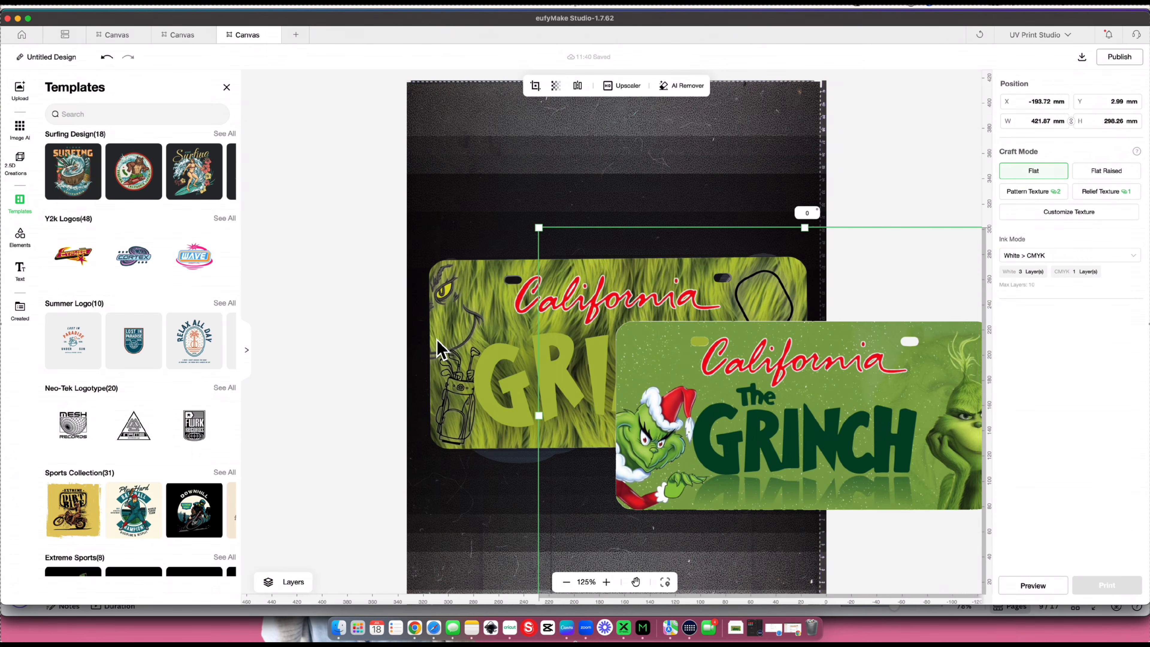
click(438, 349)
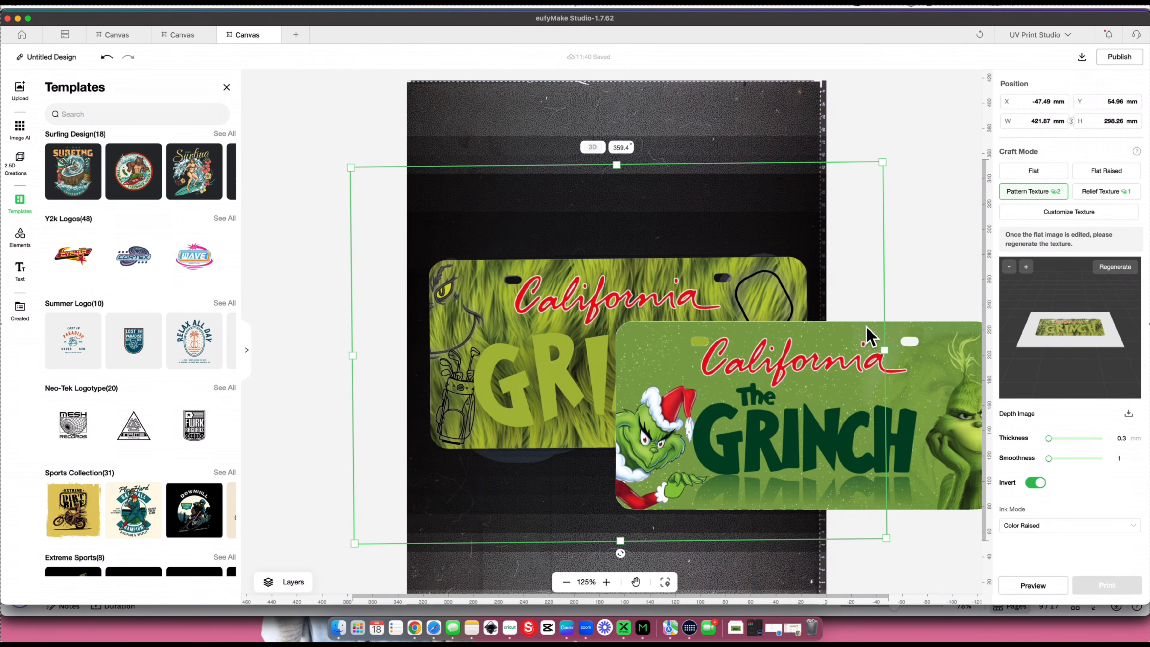
click(913, 356)
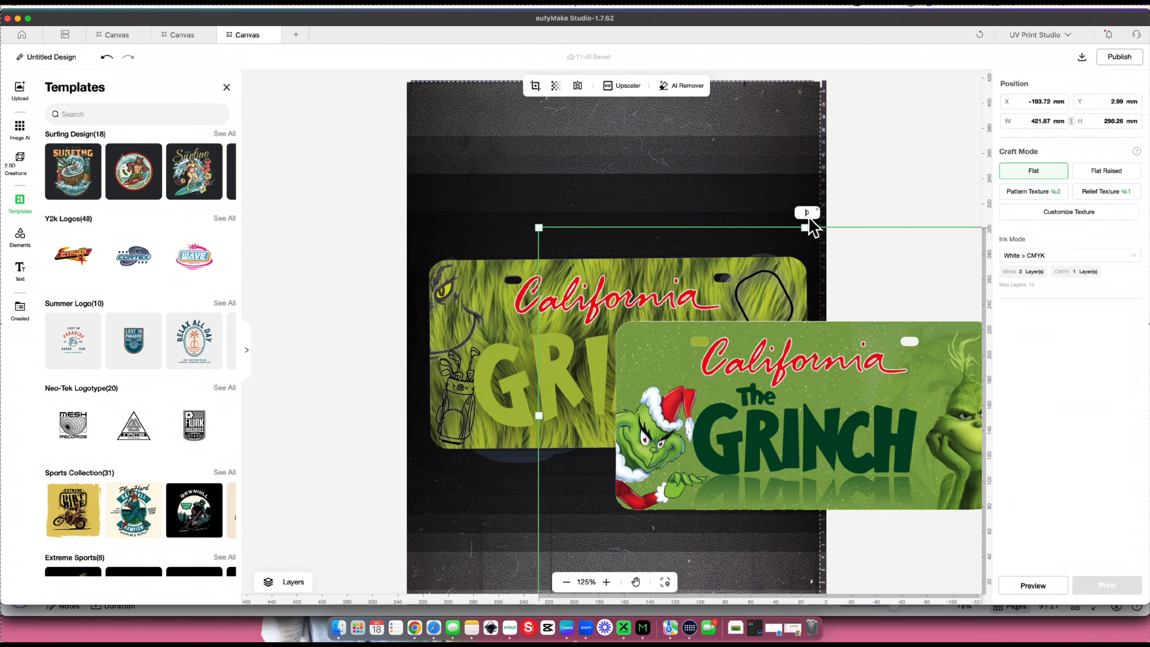
text(359.4)
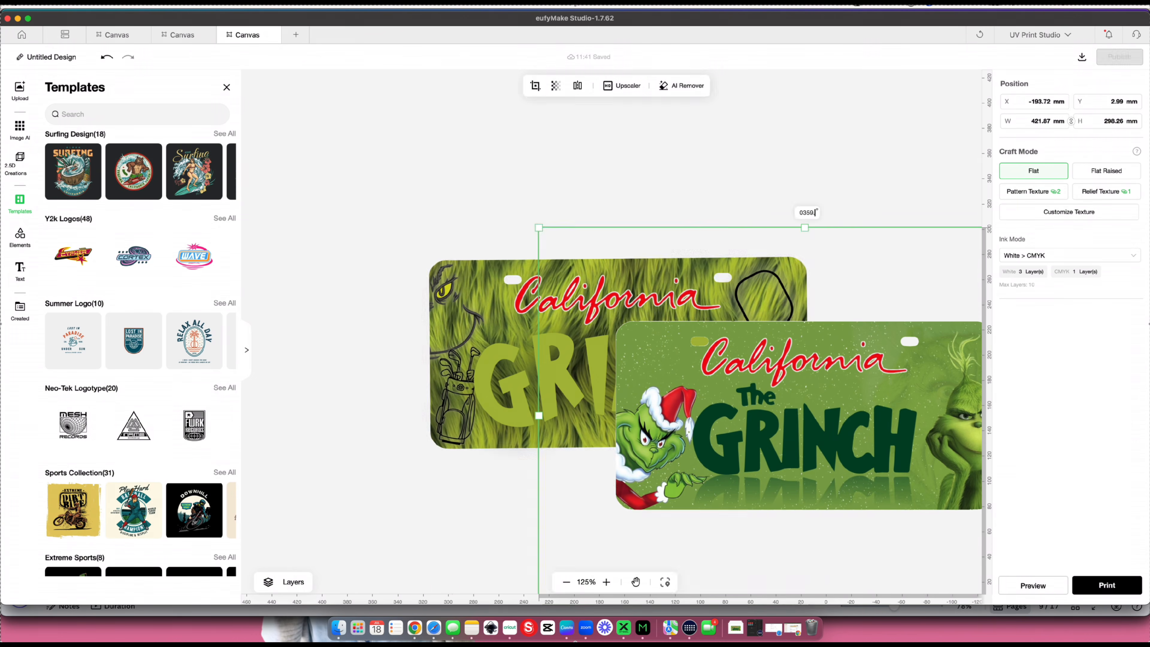
key(Return)
drag(845, 411, 663, 349)
- Delete the older fur-patterned plate's Texture Layer from beneath the new image
click(271, 582)
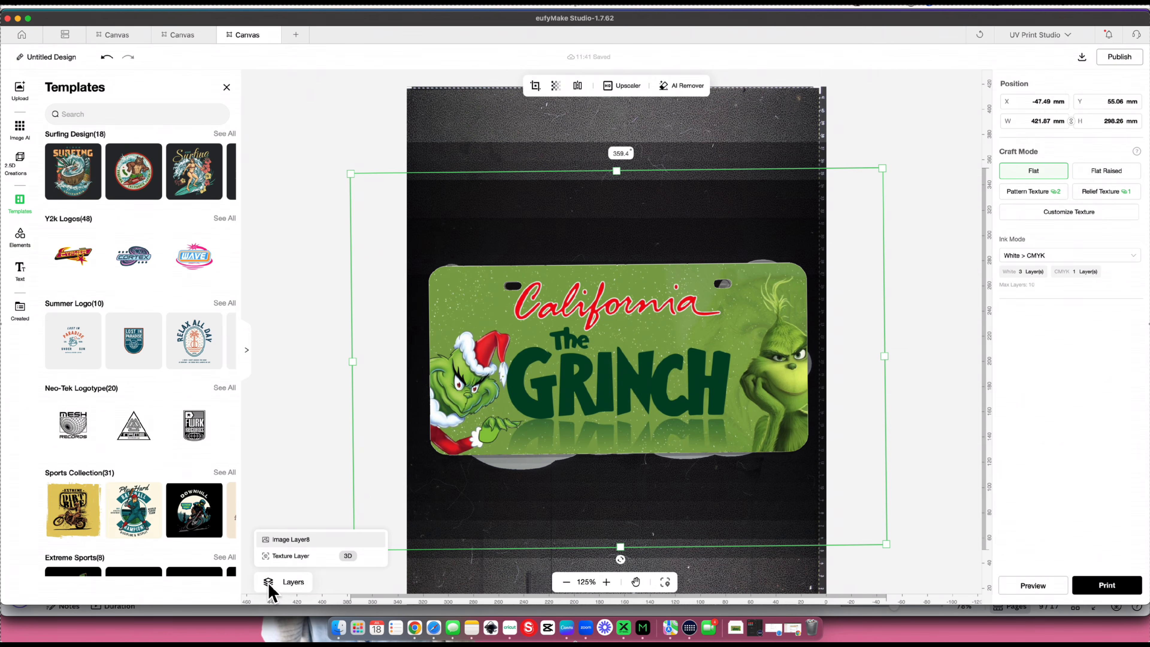
click(291, 557)
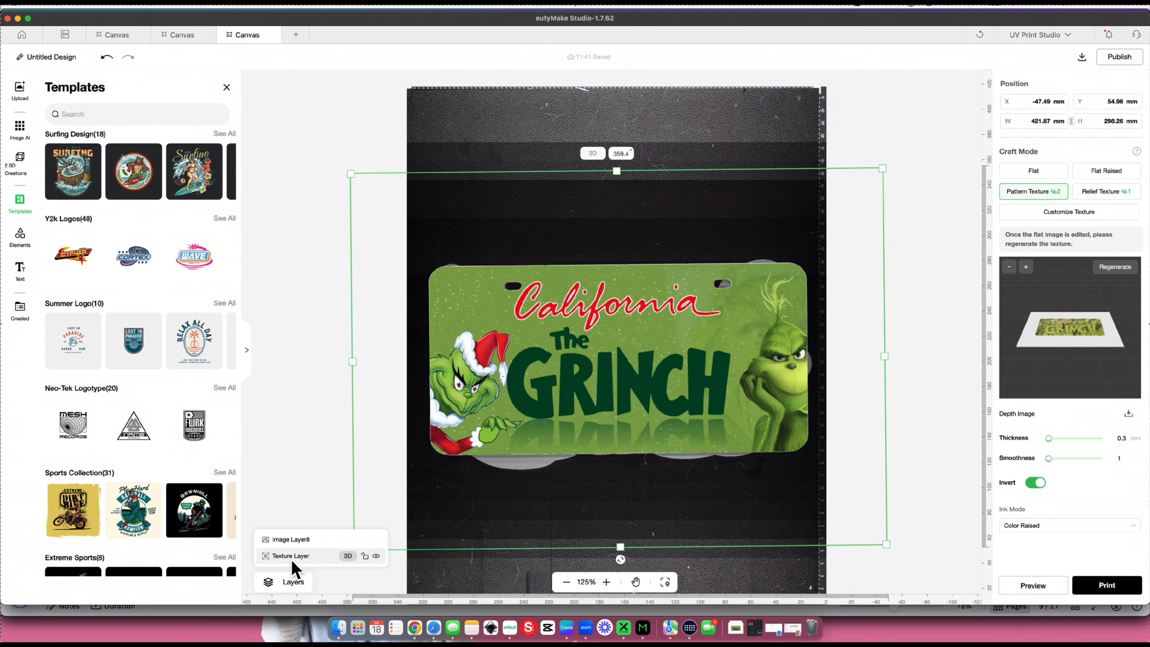
key(Delete)
click(292, 558)
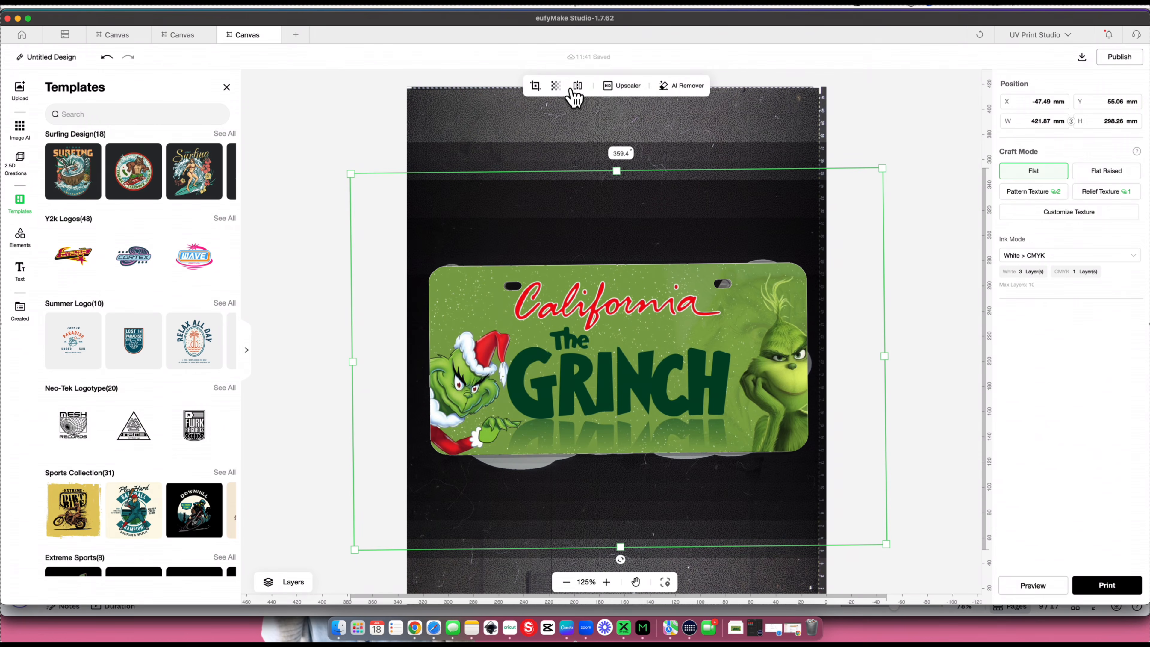
- Lower the plate image's opacity to 0% to check the blank underneath, and restore it to 100%
click(557, 87)
drag(639, 109, 844, 115)
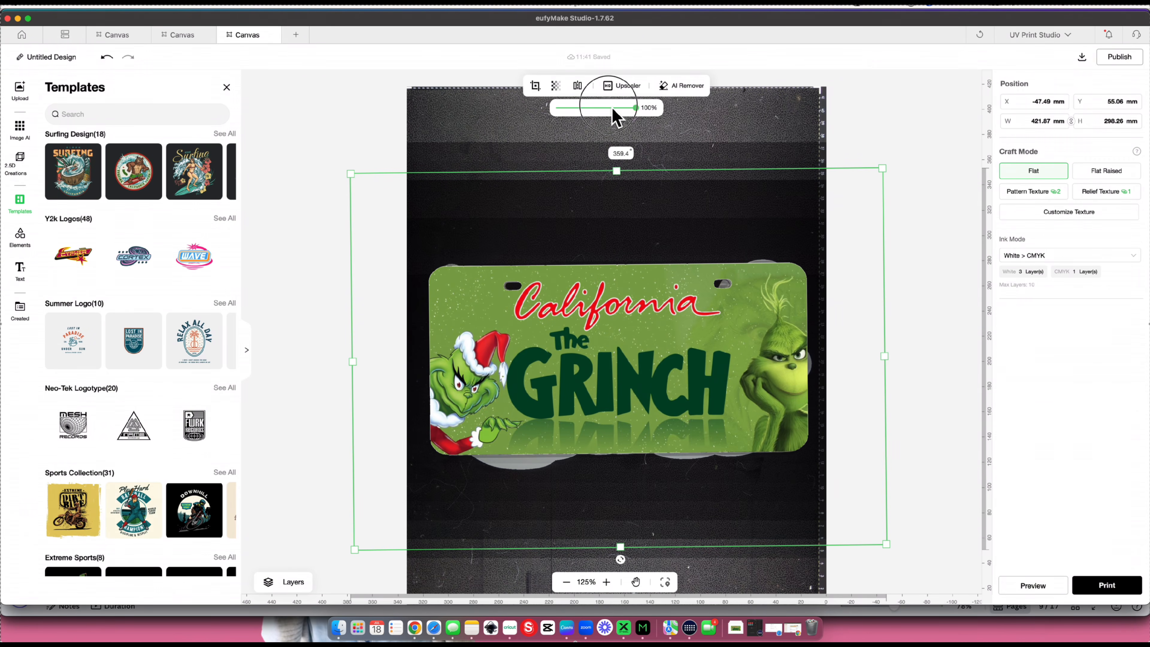
drag(616, 111, 552, 109)
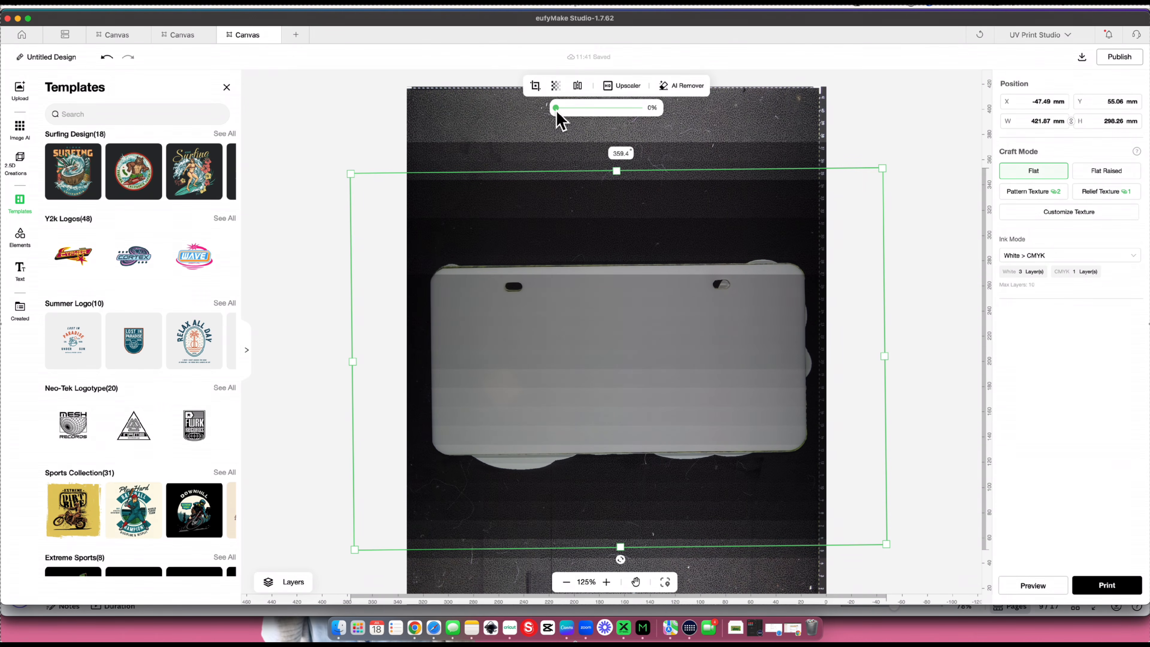
drag(557, 111, 708, 125)
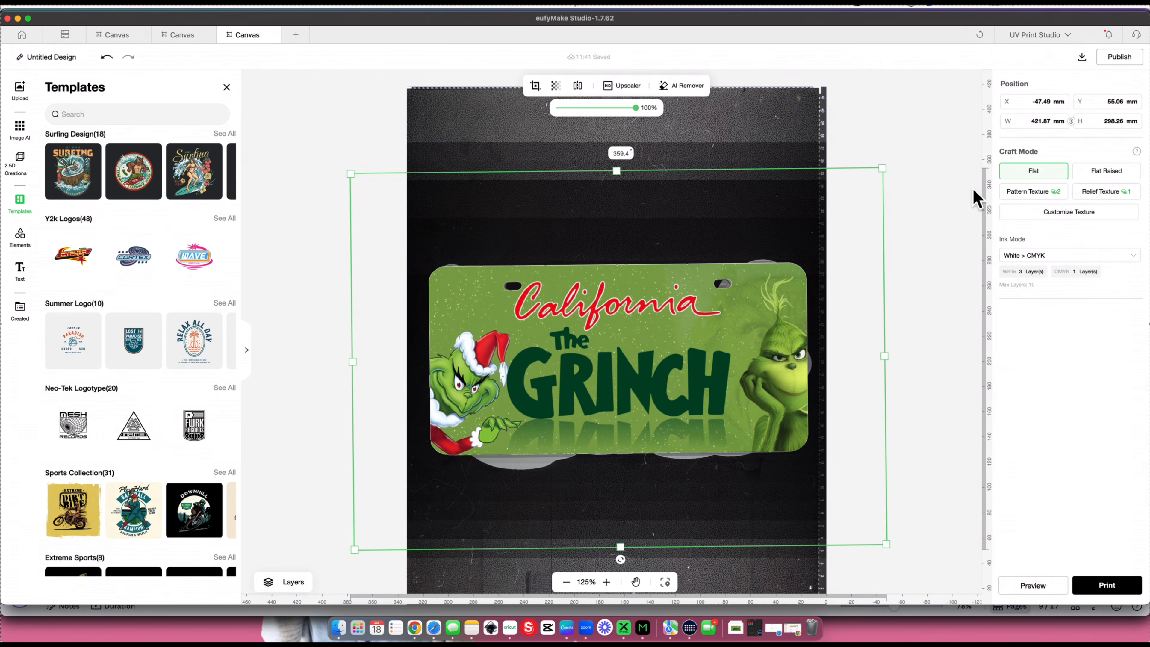
- Try the Flat Raised craft mode on the plate image and examine its edges and lettering in the 3D preview
click(1104, 172)
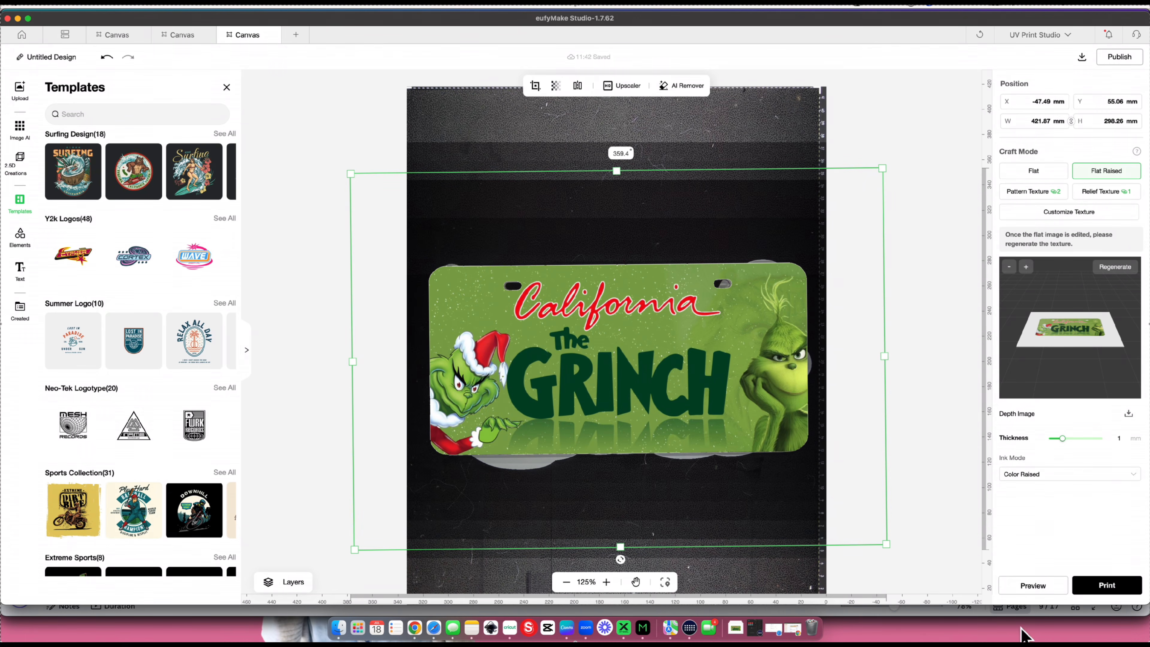
click(1031, 586)
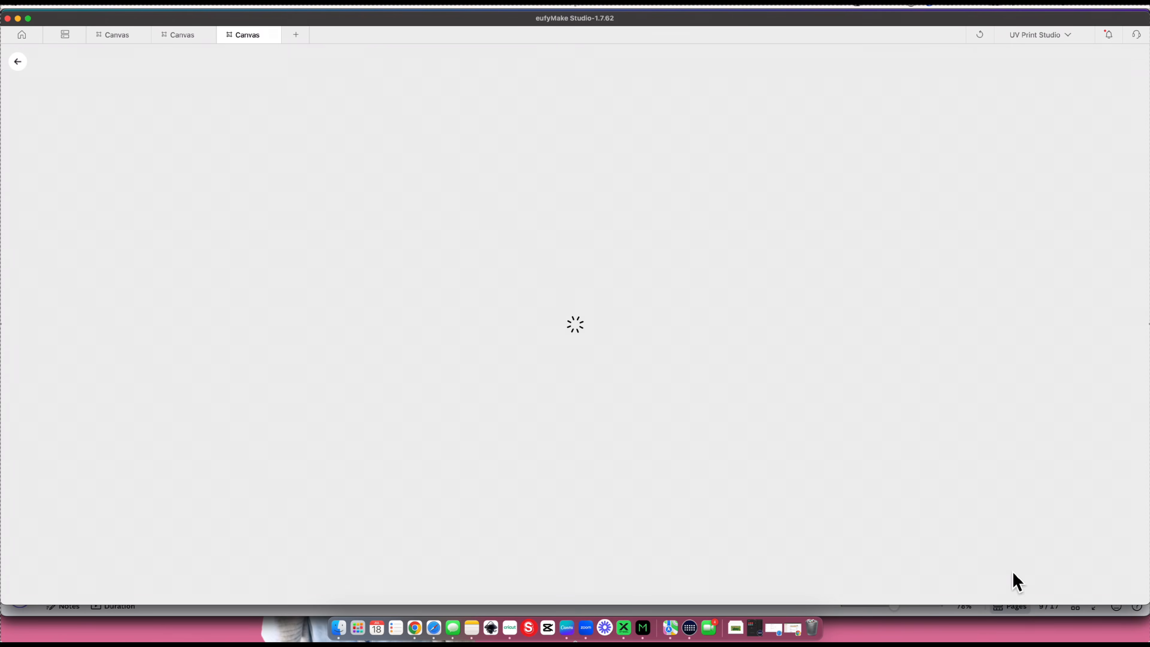
scroll(587, 308, up, 5)
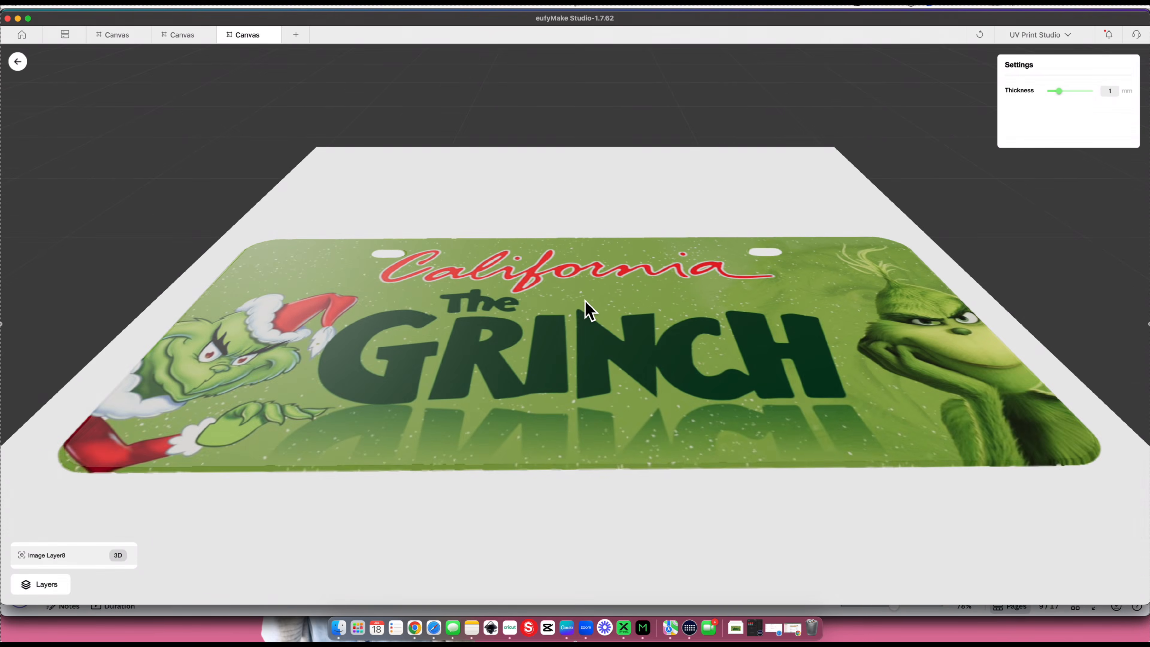
drag(586, 311, 712, 405)
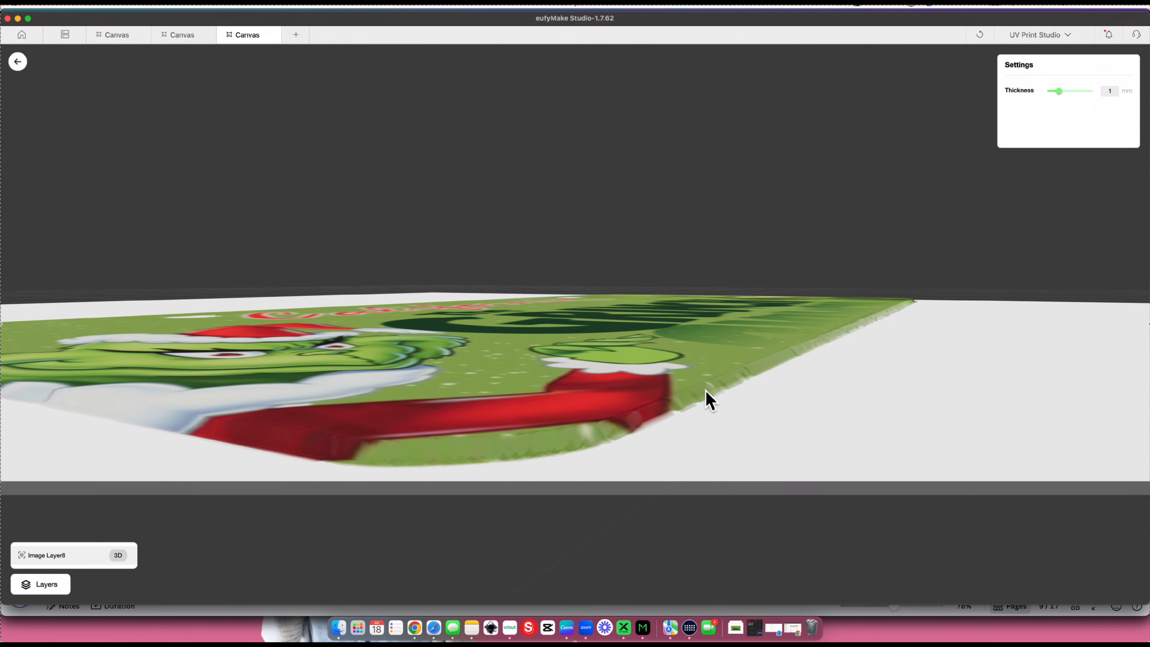
drag(698, 385, 431, 403)
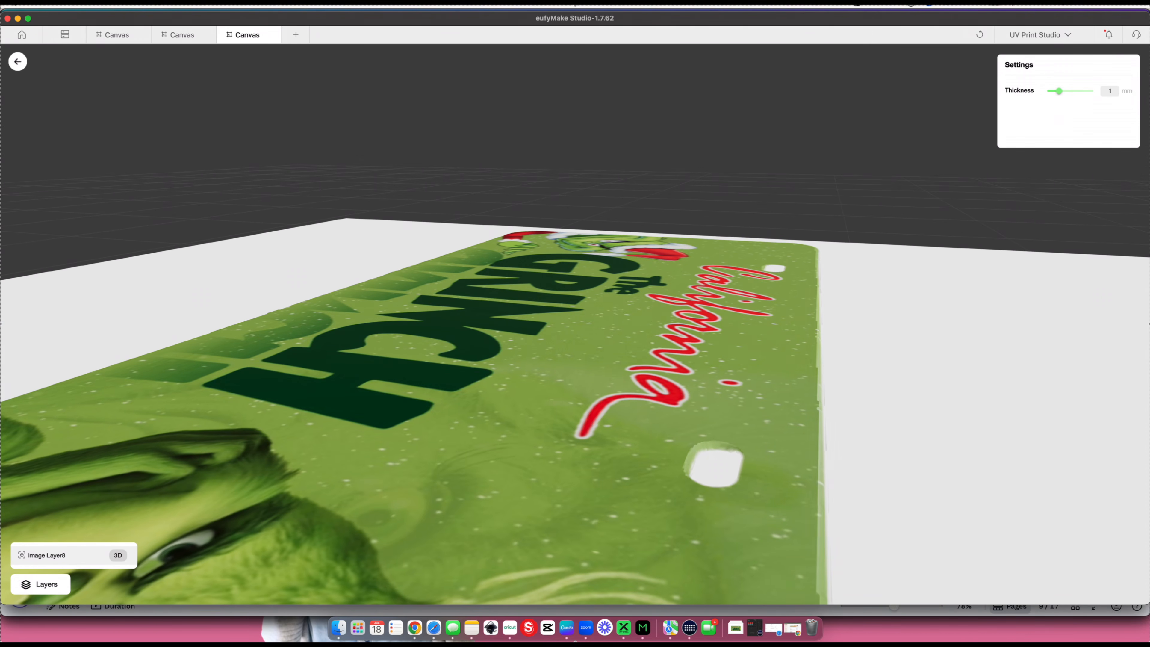
click(17, 62)
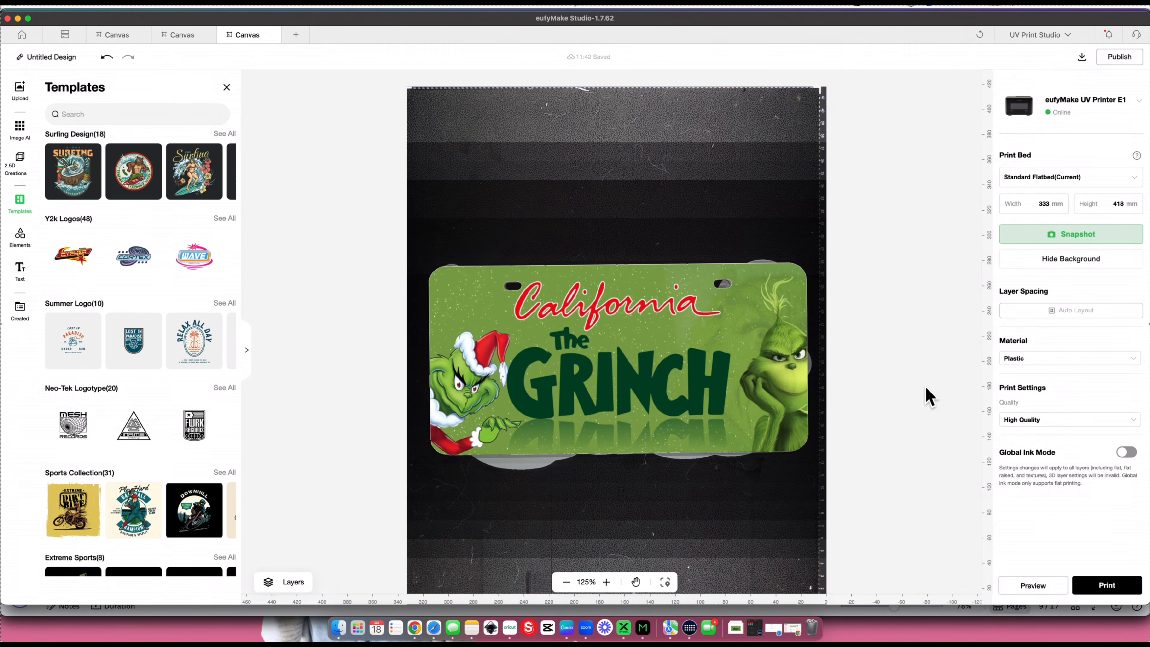
- Apply Pattern Texture to the plate image and examine its relief in the 3D preview at 2 mm thickness
click(768, 369)
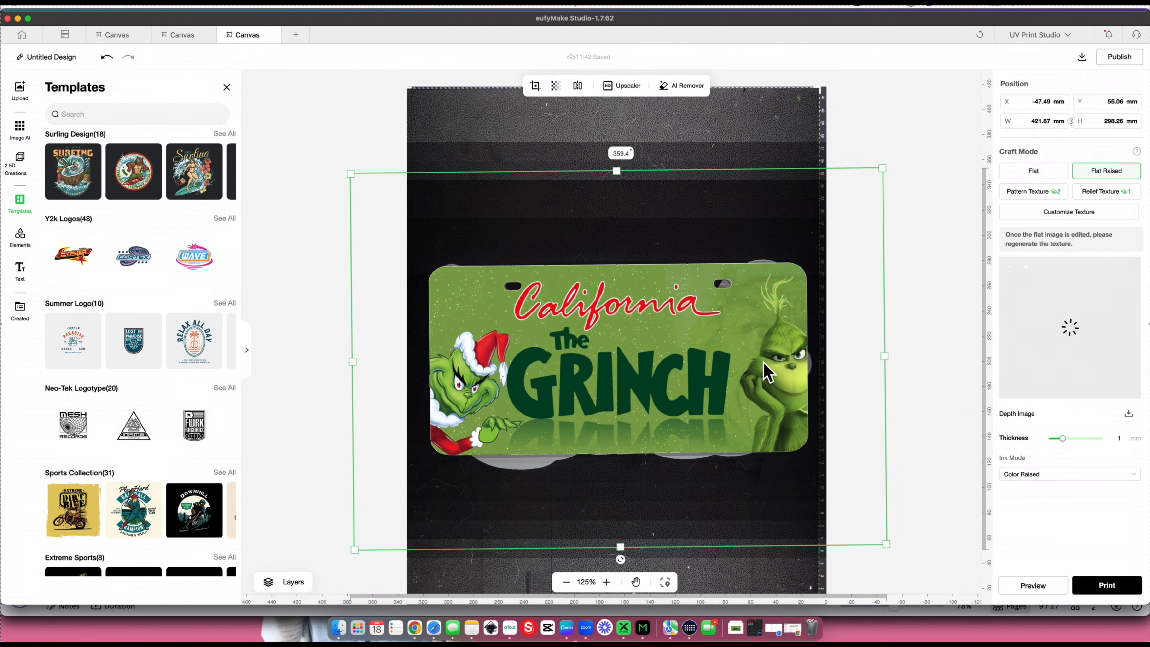
click(1028, 194)
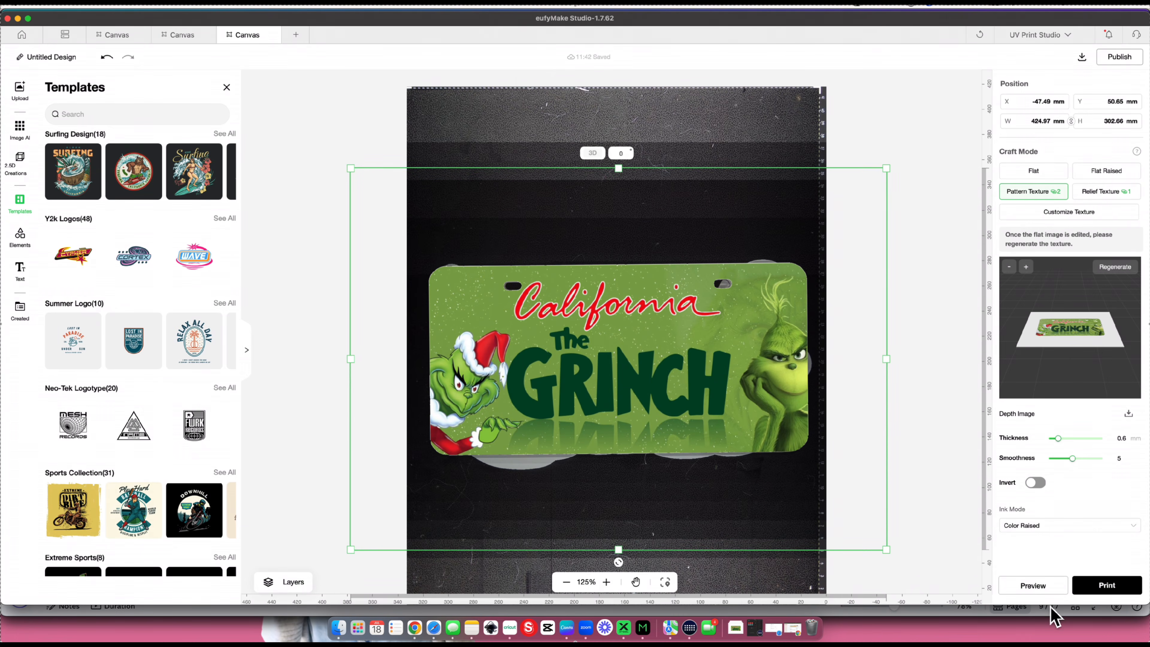
click(1034, 586)
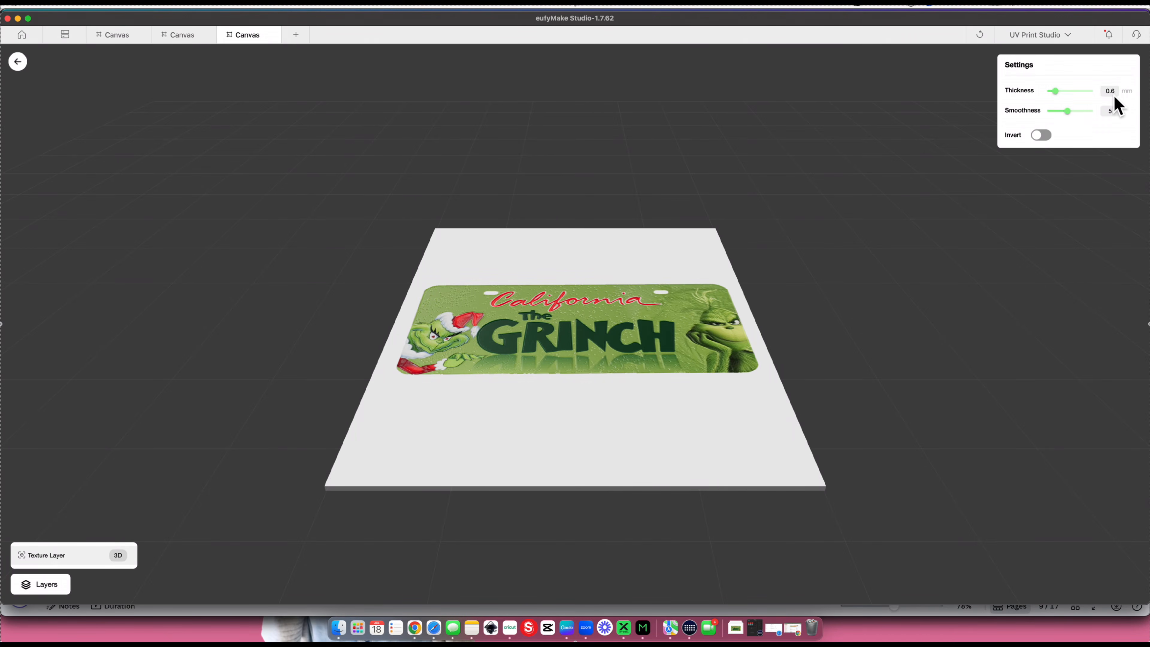
drag(1057, 92, 1114, 93)
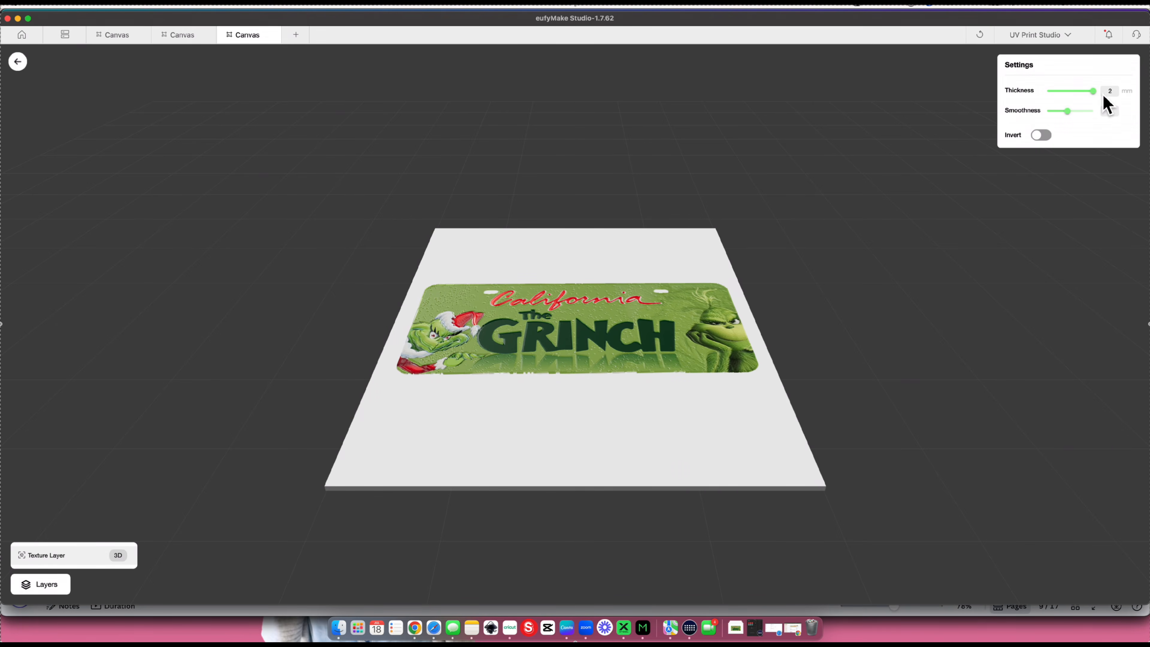
scroll(624, 358, up, 10)
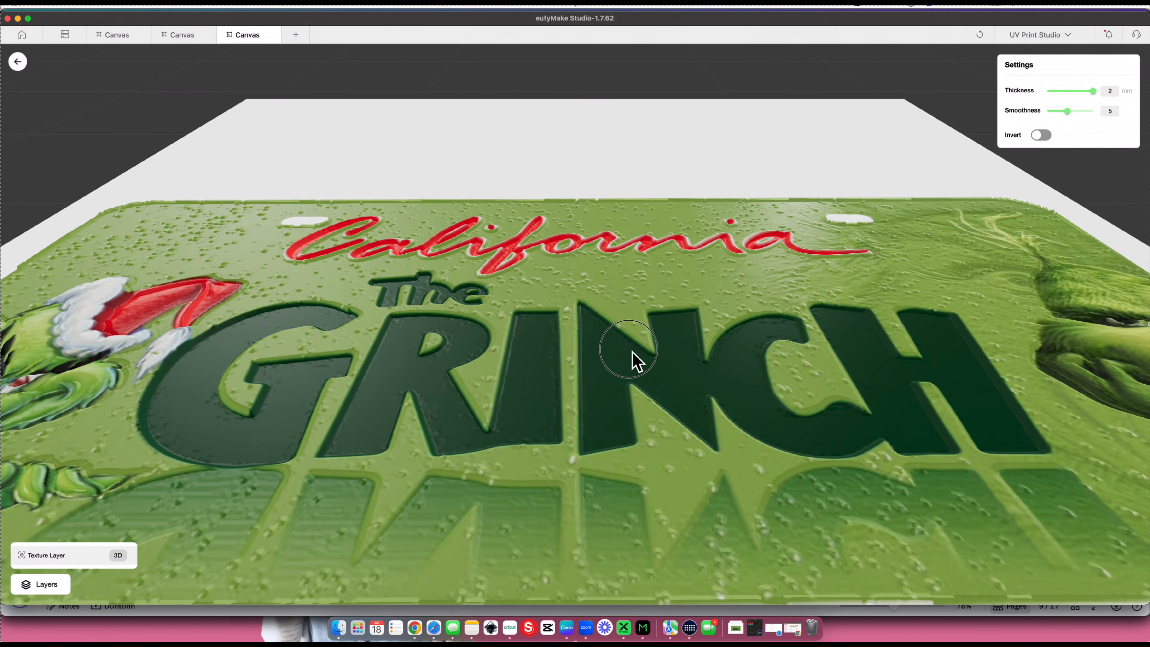
drag(632, 352, 702, 311)
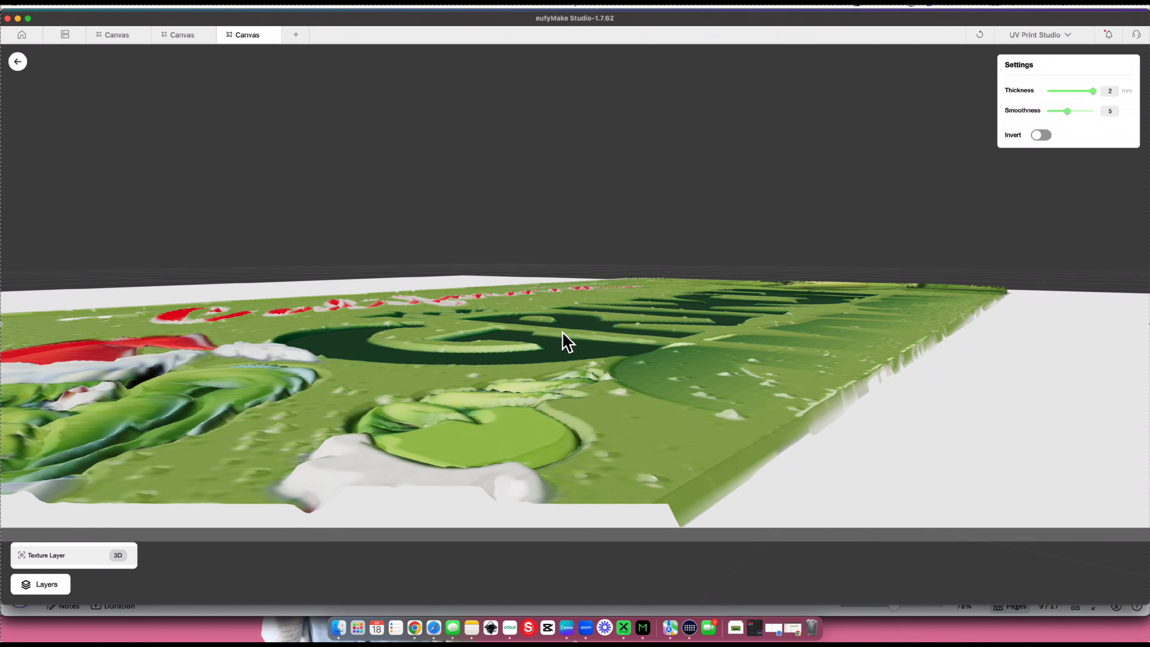
drag(557, 329, 636, 341)
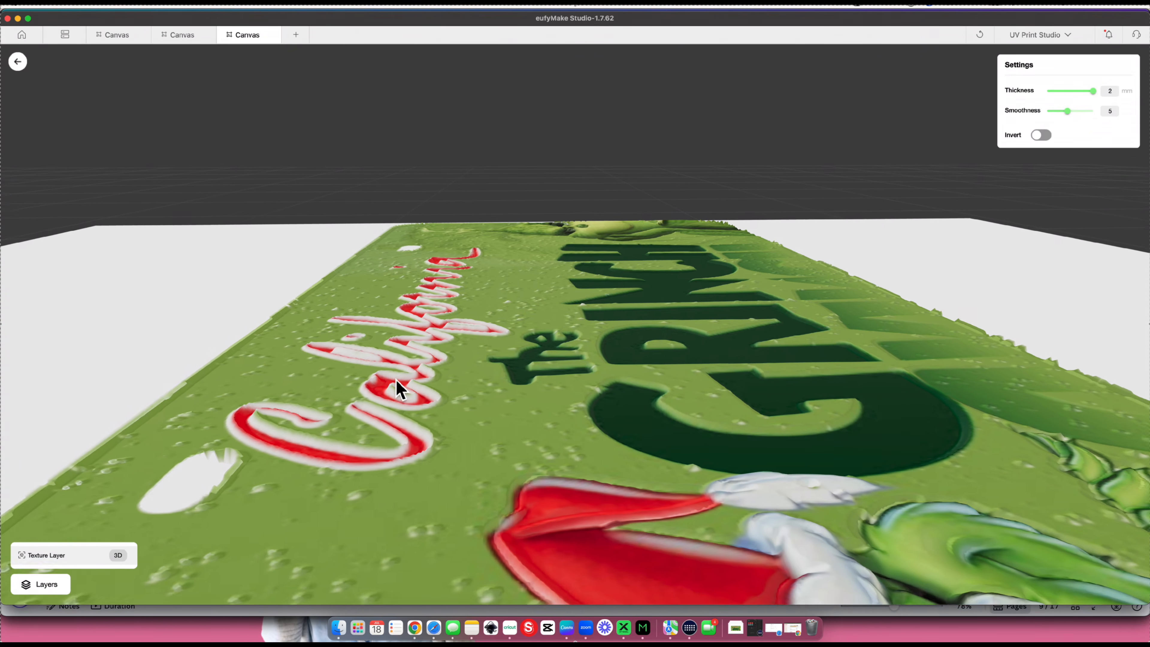
- Examine the pattern texture's raised lettering, Grinch figures and plate edges from low and overhead angles in the 3D preview
scroll(399, 390, up, 5)
mouse_move(375, 398)
mouse_down()
mouse_move(395, 392)
mouse_move(393, 417)
mouse_move(384, 394)
mouse_move(368, 391)
mouse_up()
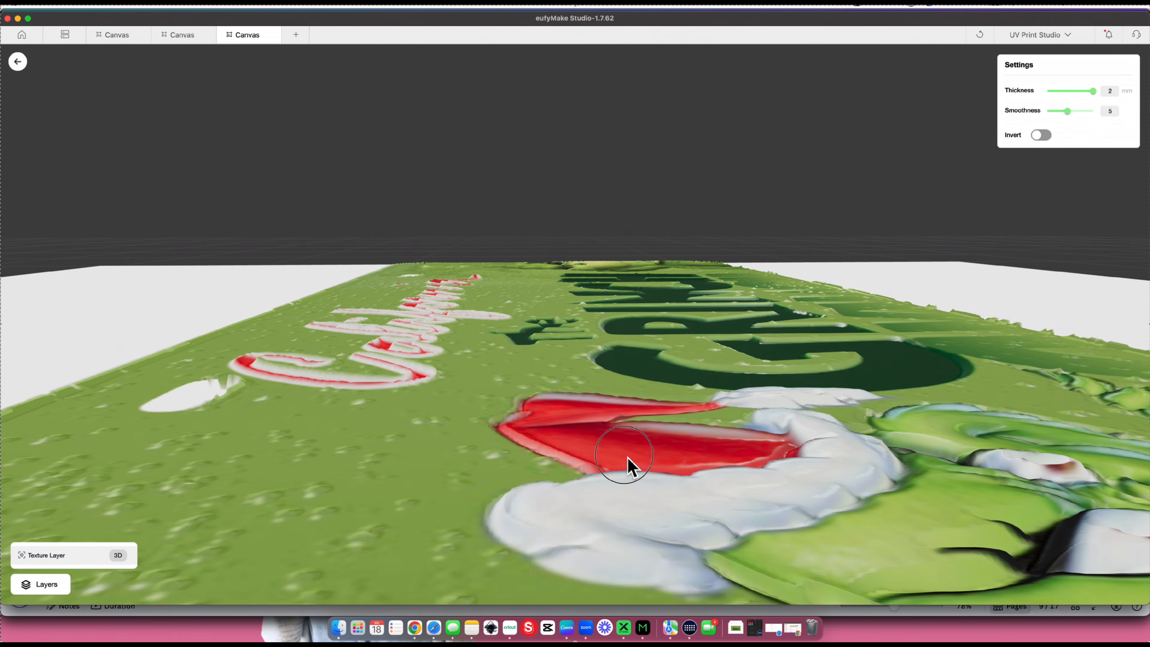
drag(631, 464, 592, 465)
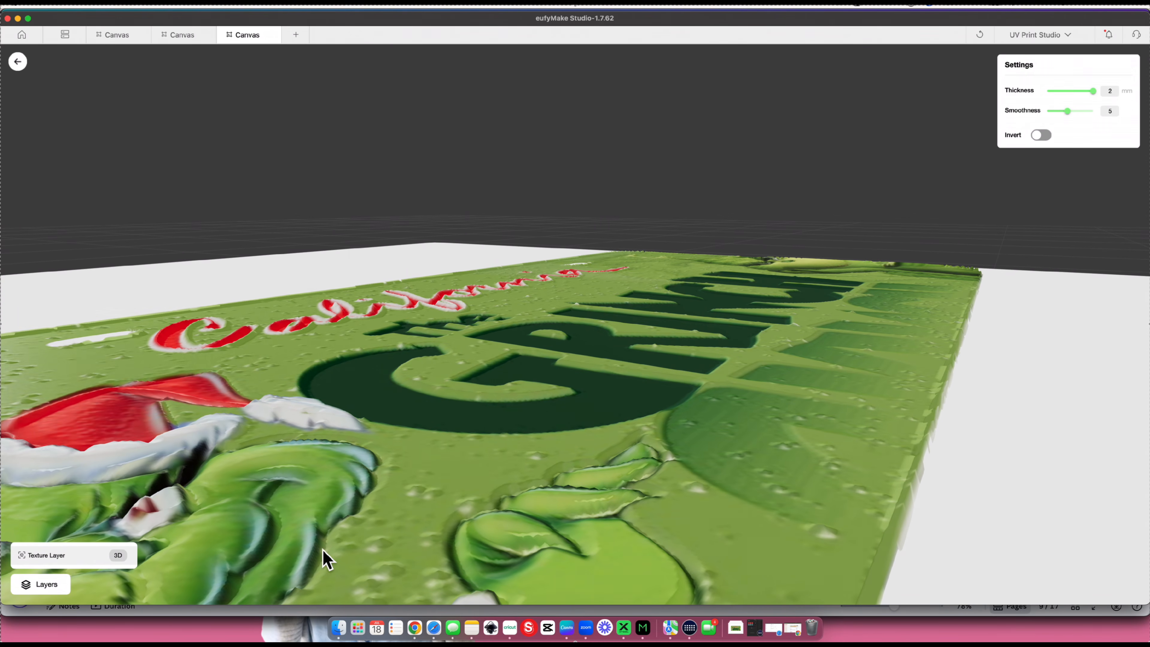
scroll(526, 458, up, 5)
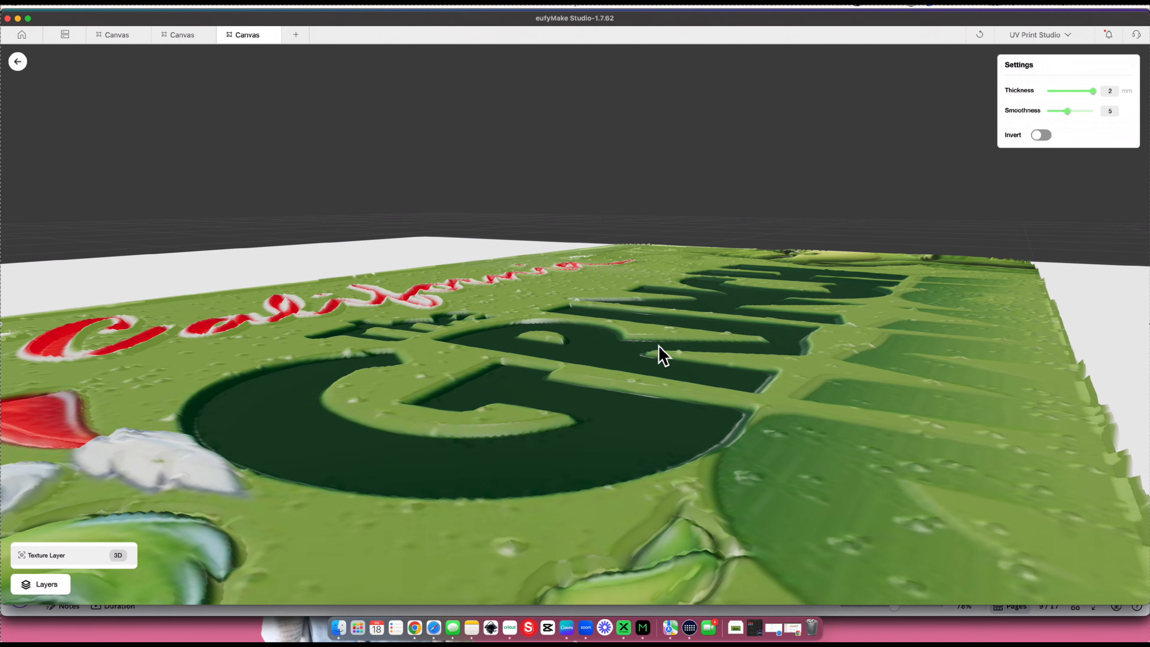
drag(659, 348, 662, 416)
scroll(662, 416, up, 2)
scroll(661, 416, down, 5)
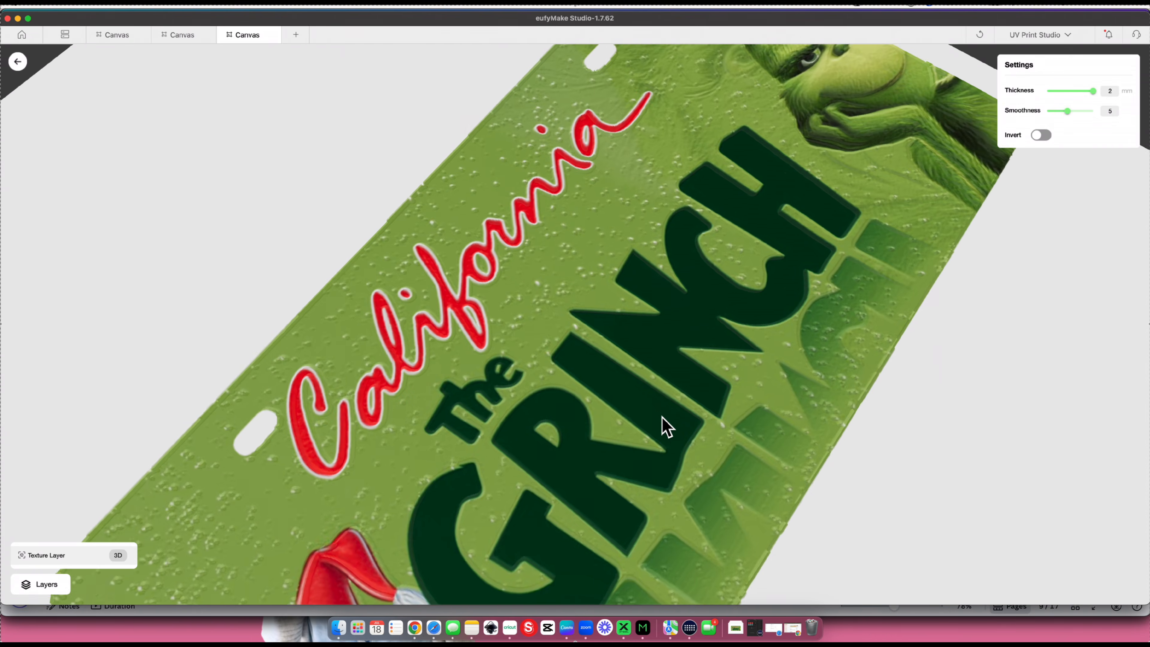
drag(850, 244, 790, 334)
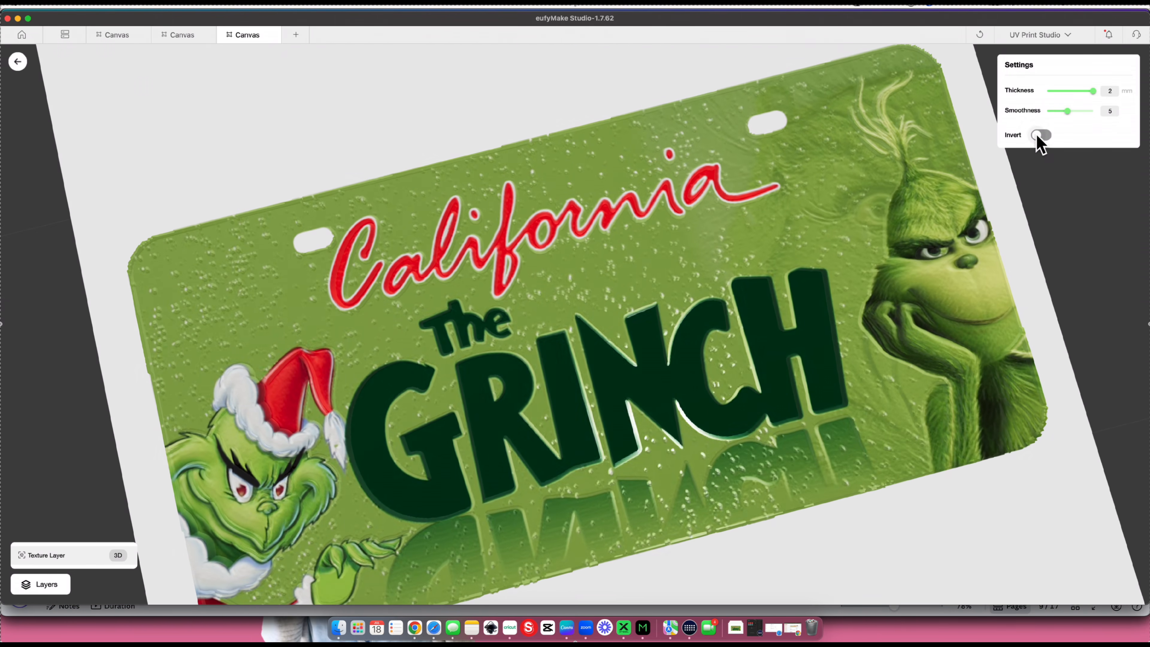
- Try inverting the plate's pattern texture and examine the inverted relief up close and across the whole plate
click(1040, 135)
drag(816, 320, 868, 198)
scroll(434, 376, up, 5)
drag(434, 376, 652, 359)
scroll(377, 442, down, 6)
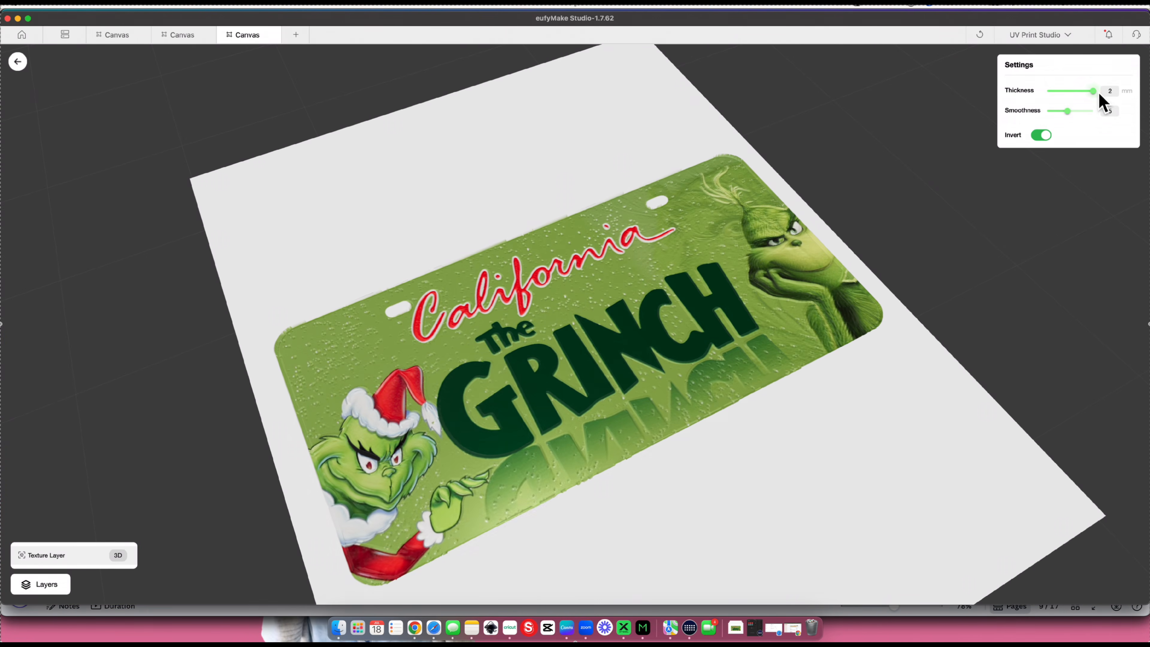
- Try the pattern texture at 0.3 mm thickness and smoothness 1, examine the relief, and return to the canvas
drag(1092, 91, 1011, 113)
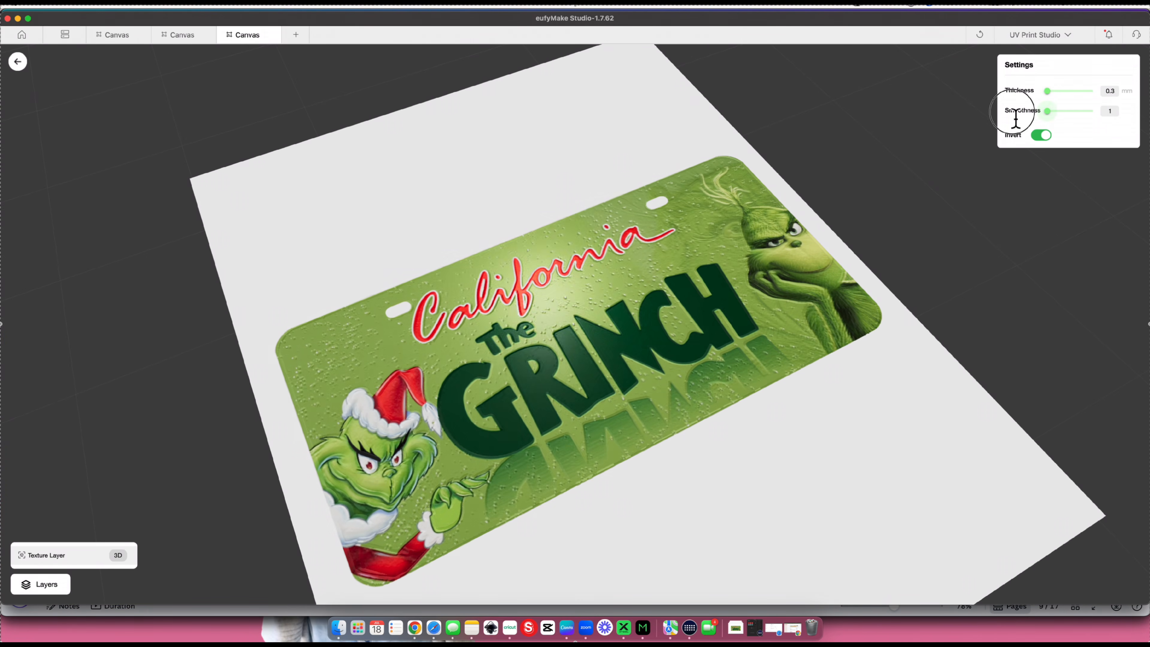
scroll(554, 311, up, 5)
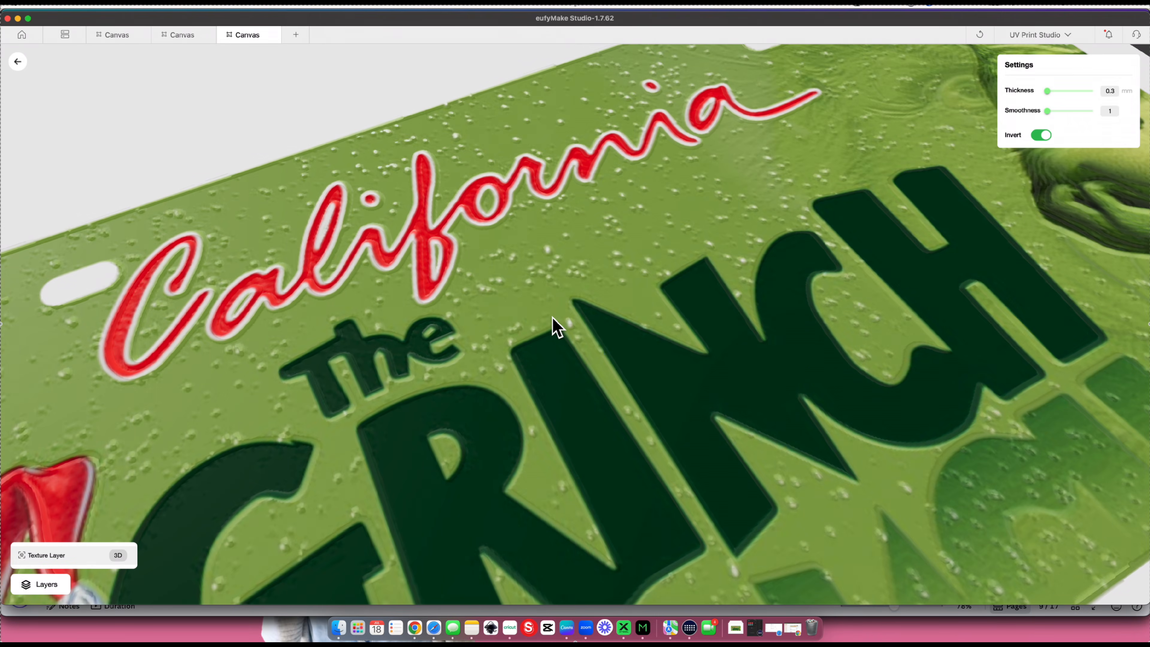
drag(555, 324, 678, 368)
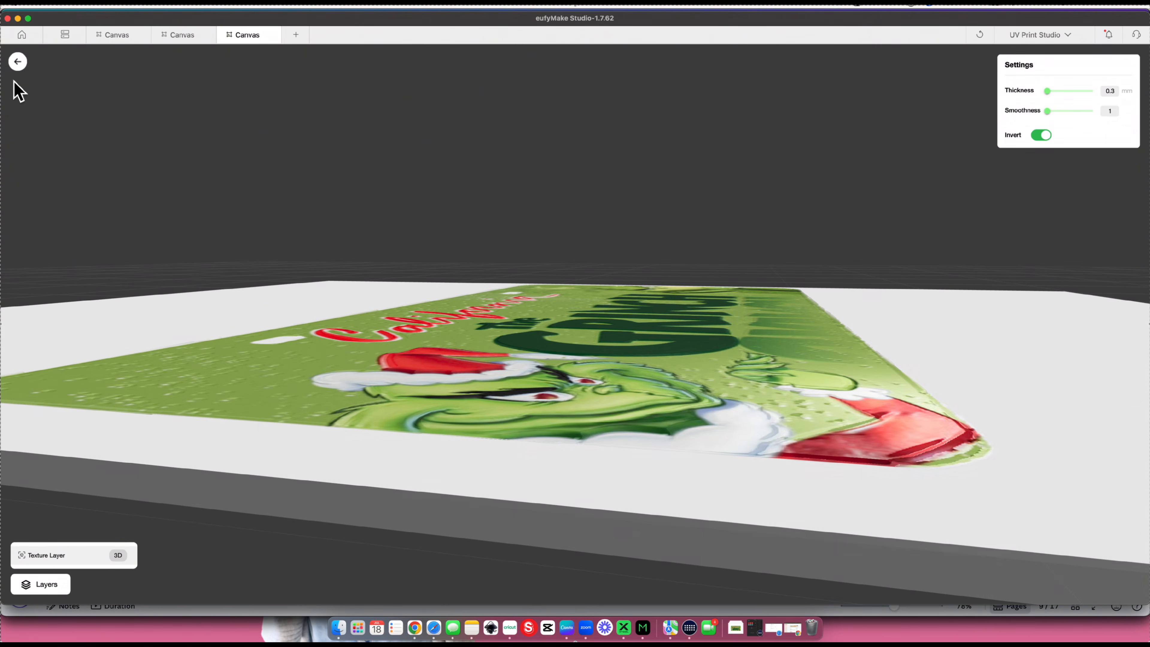
click(22, 66)
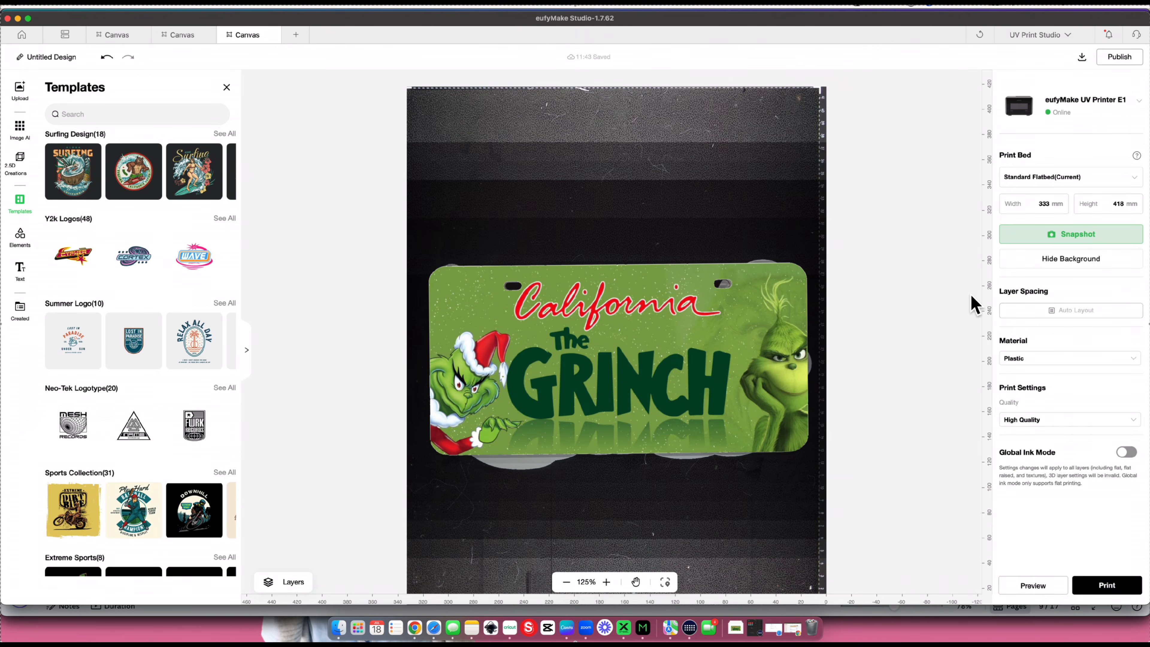
- Apply Relief Texture to the plate image and examine its depth in the 3D preview at 5 mm thickness
drag(921, 309, 774, 331)
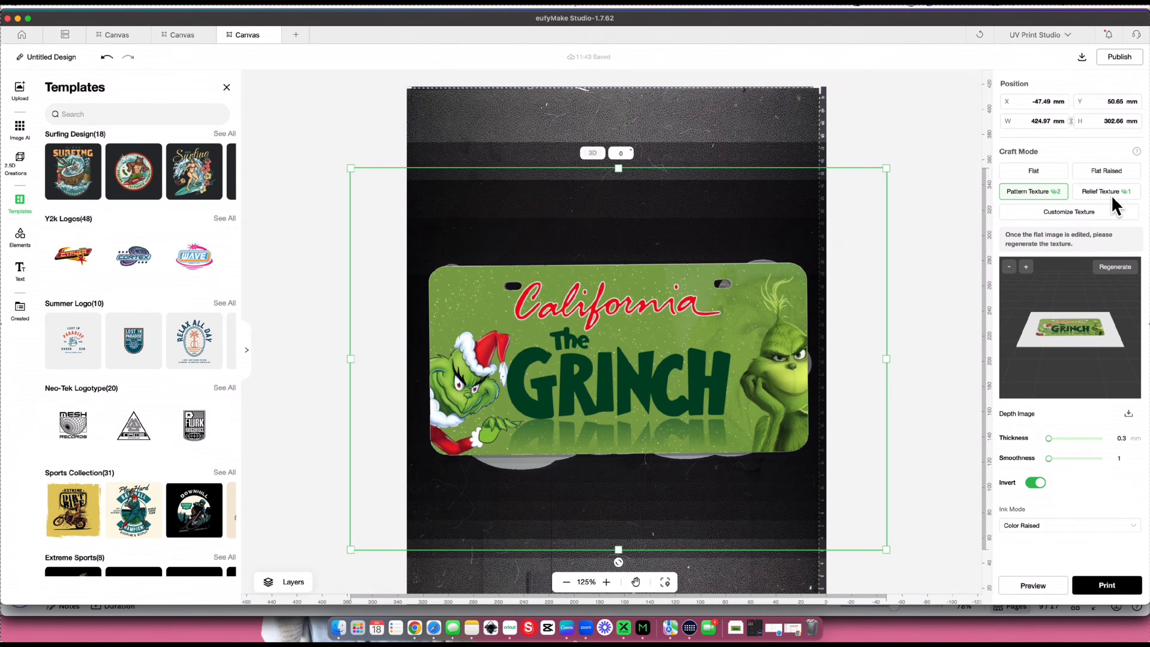
click(1108, 192)
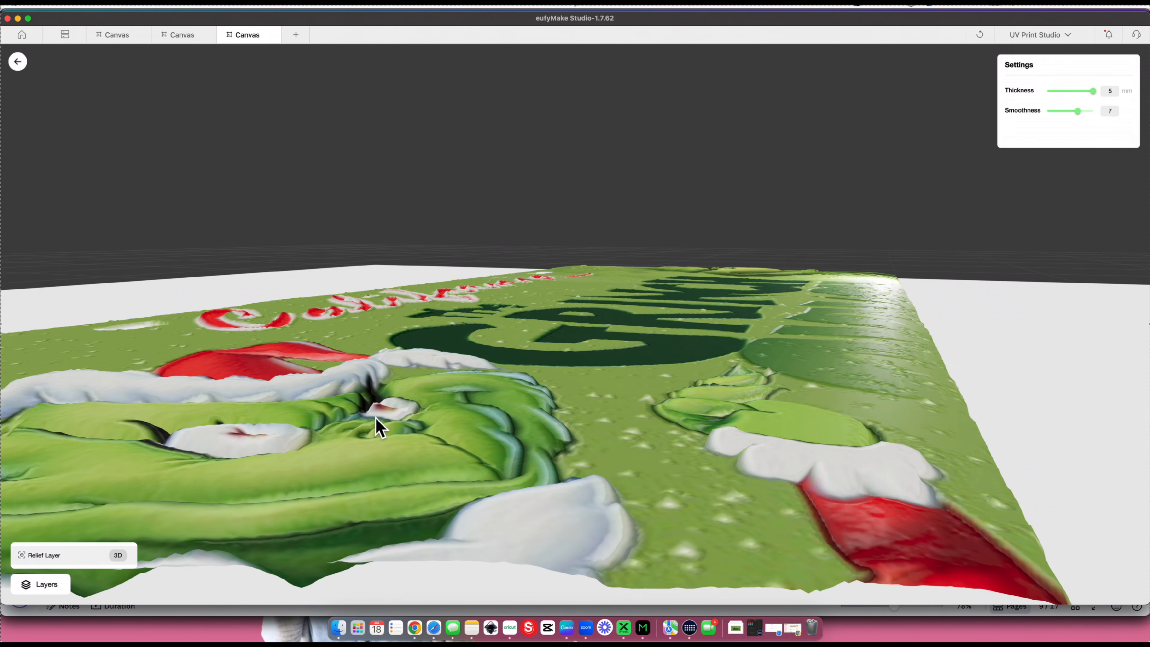
drag(380, 411, 34, 82)
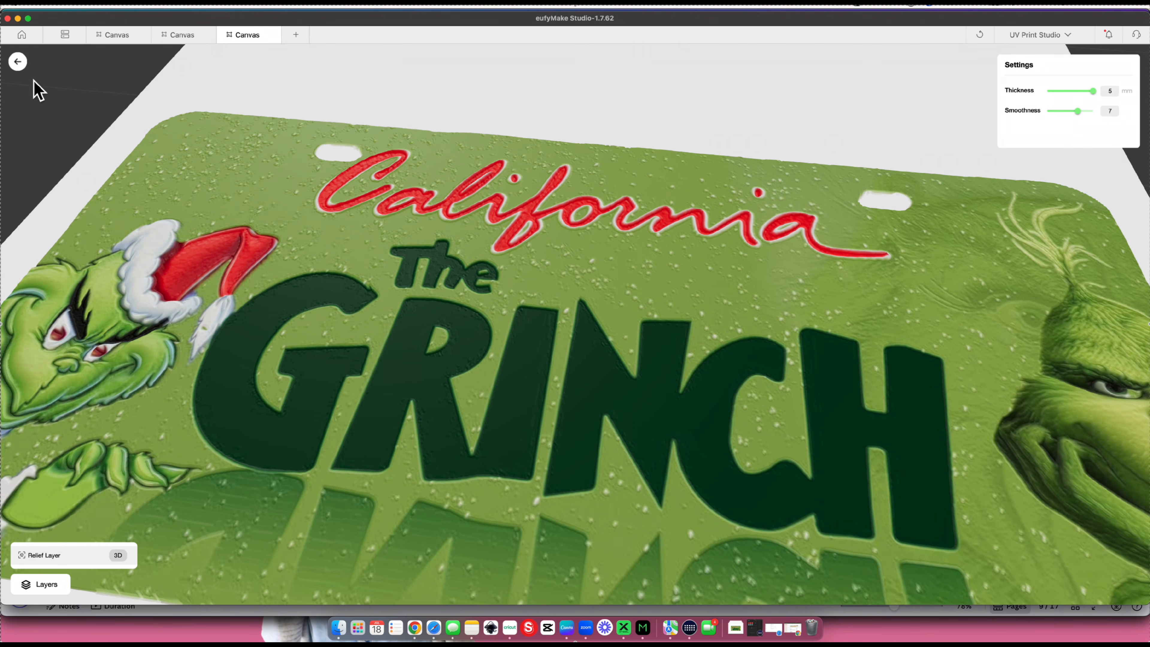
scroll(791, 171, down, 6)
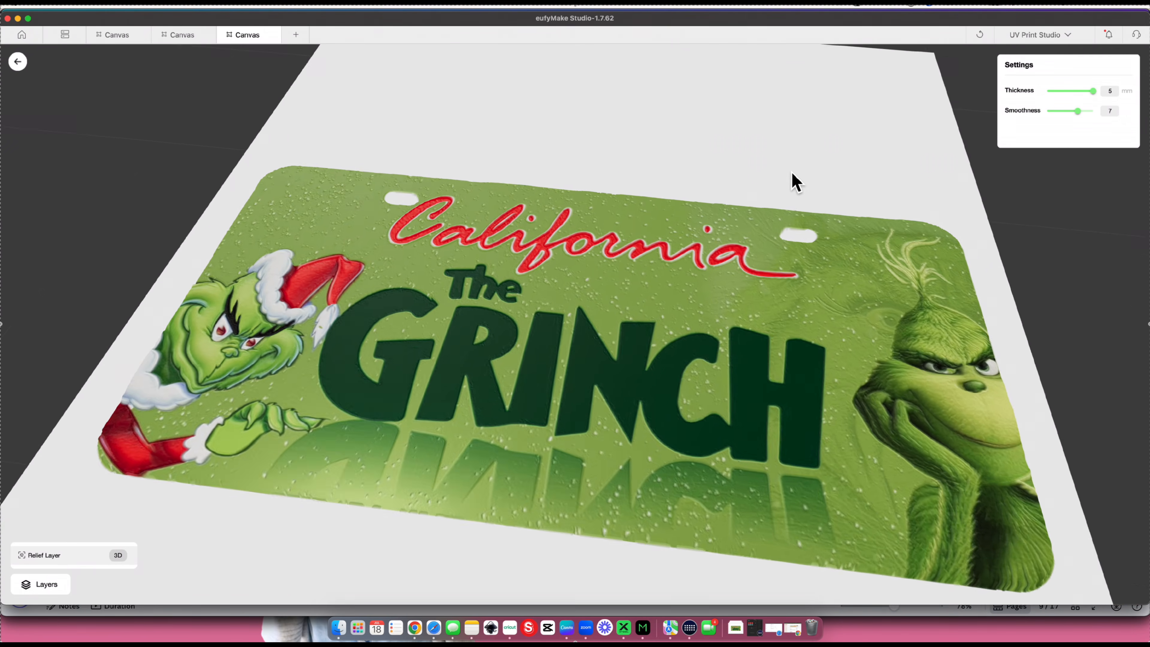
click(785, 189)
drag(801, 205, 814, 159)
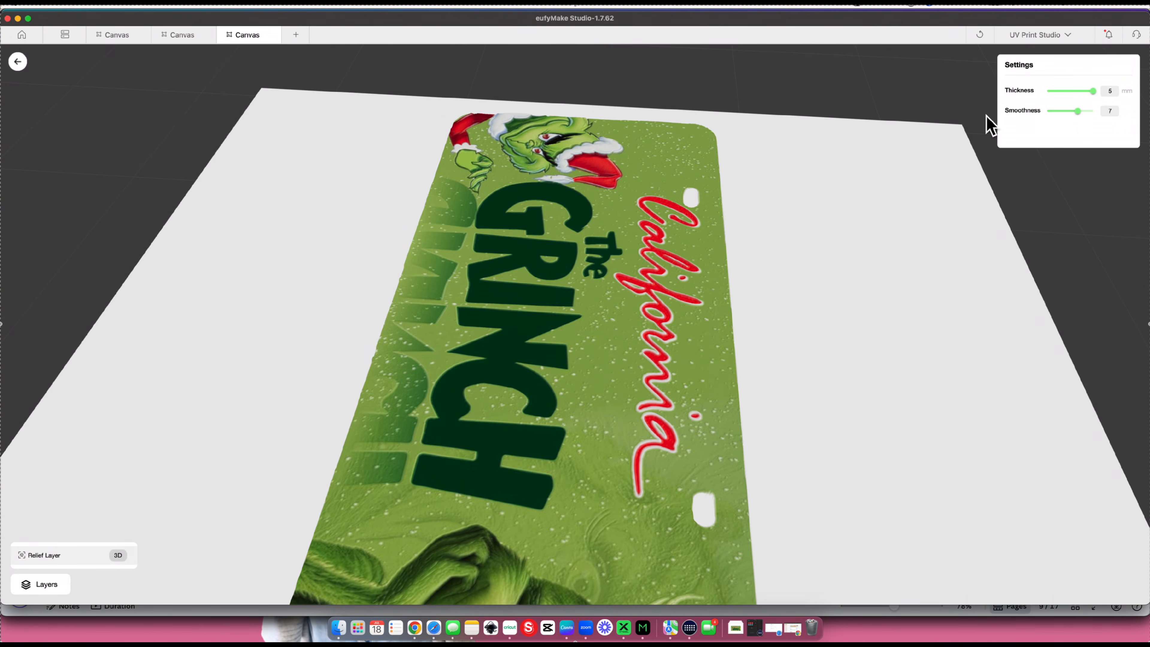
- Set the relief layer's smoothness to 1, check the result in 3D, and return to the canvas
drag(1077, 111, 995, 116)
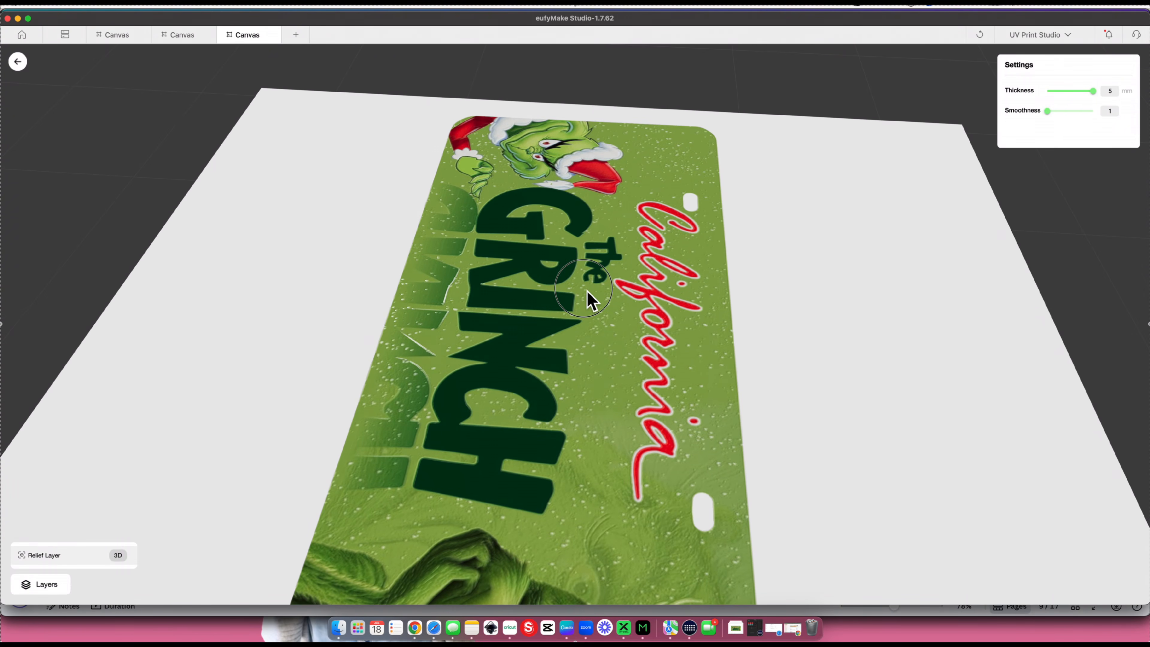
drag(587, 300, 571, 335)
click(17, 62)
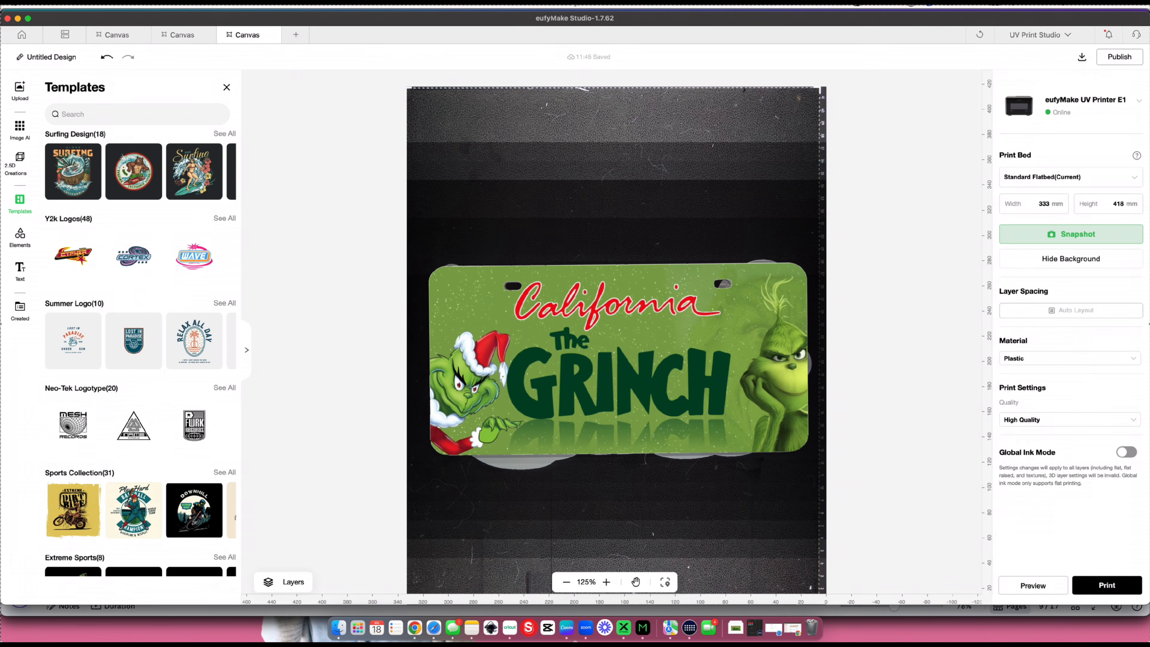
- Select Plastic as the material, keep the print quality at High Quality, and send the plate design to print
click(1034, 361)
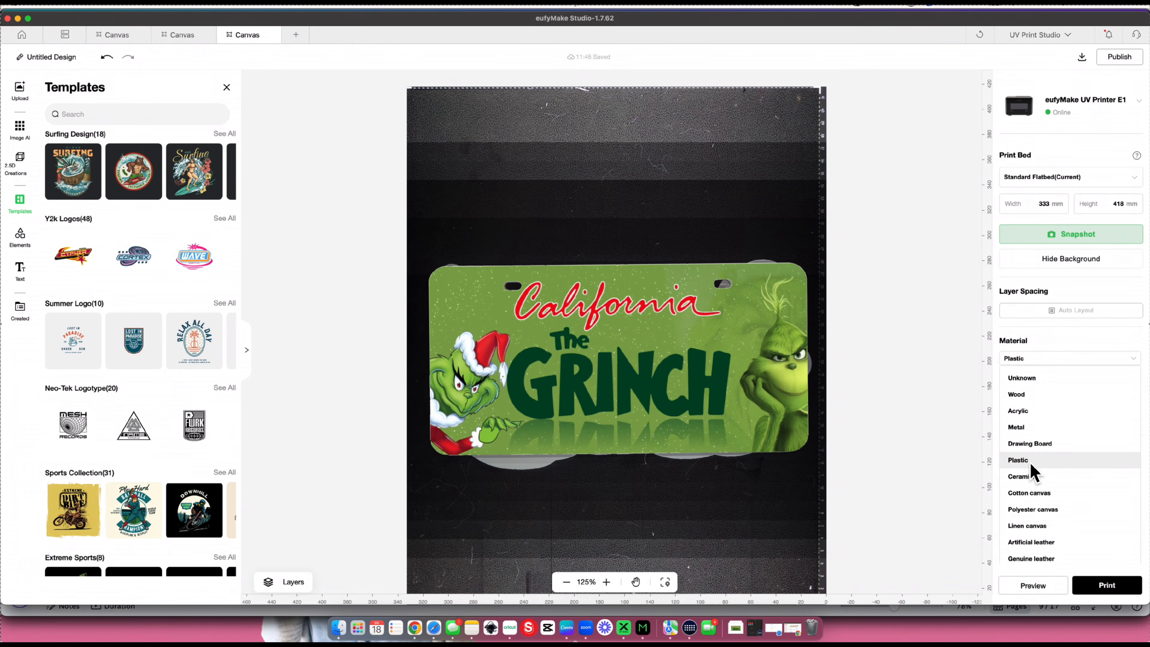
click(1018, 460)
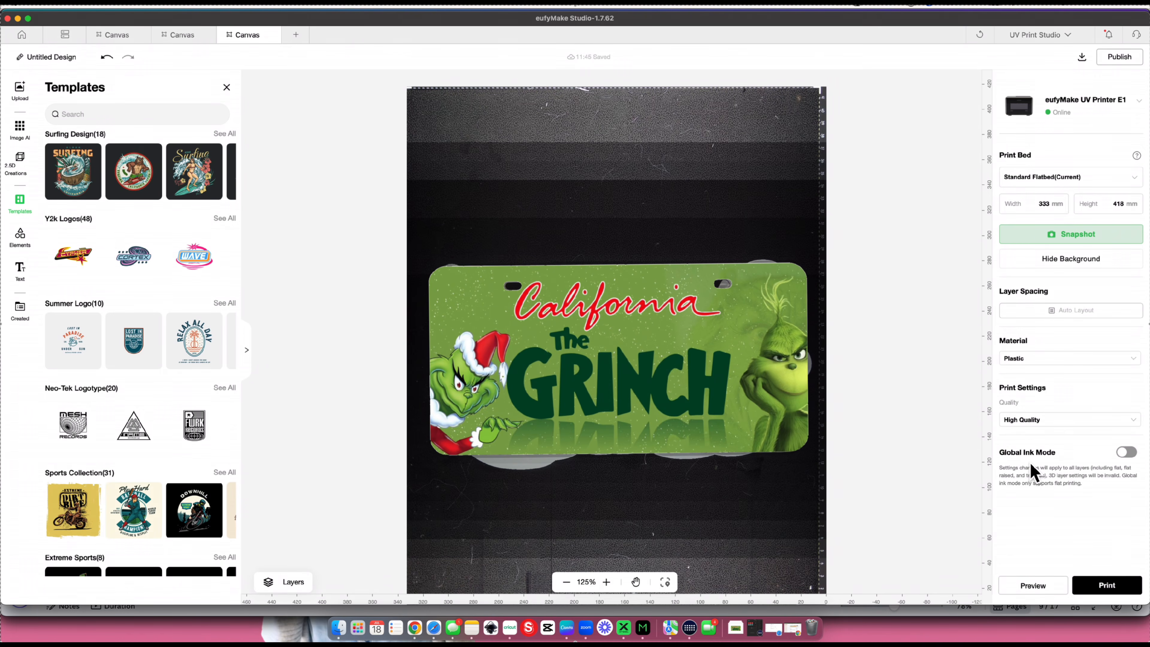
click(1044, 419)
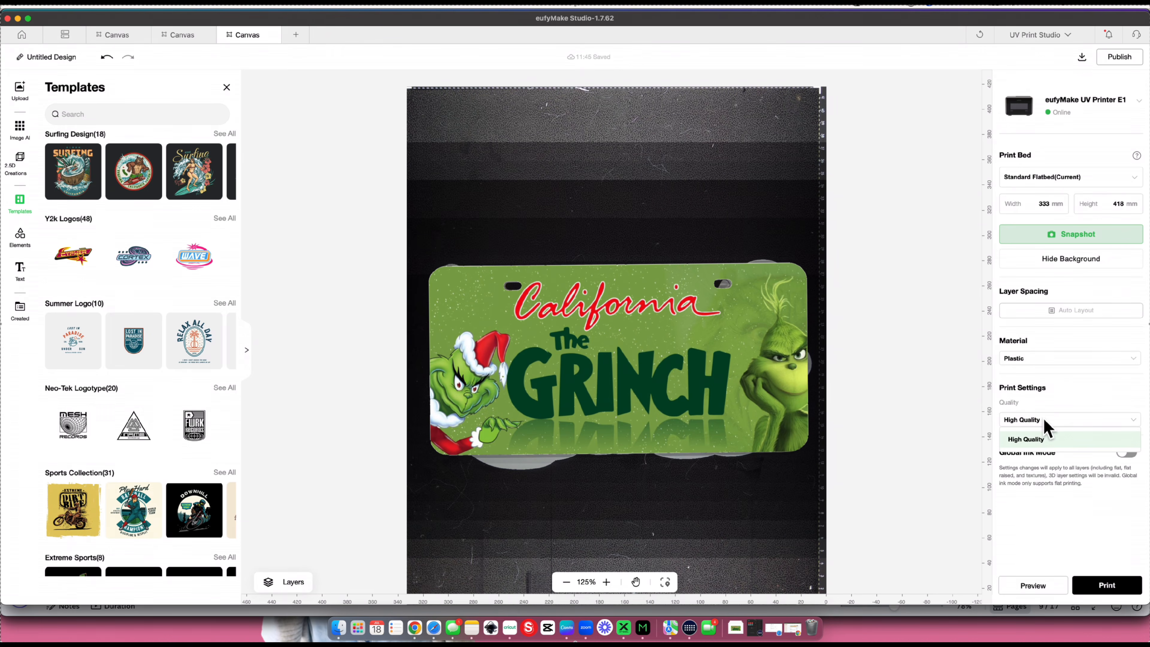
click(1044, 470)
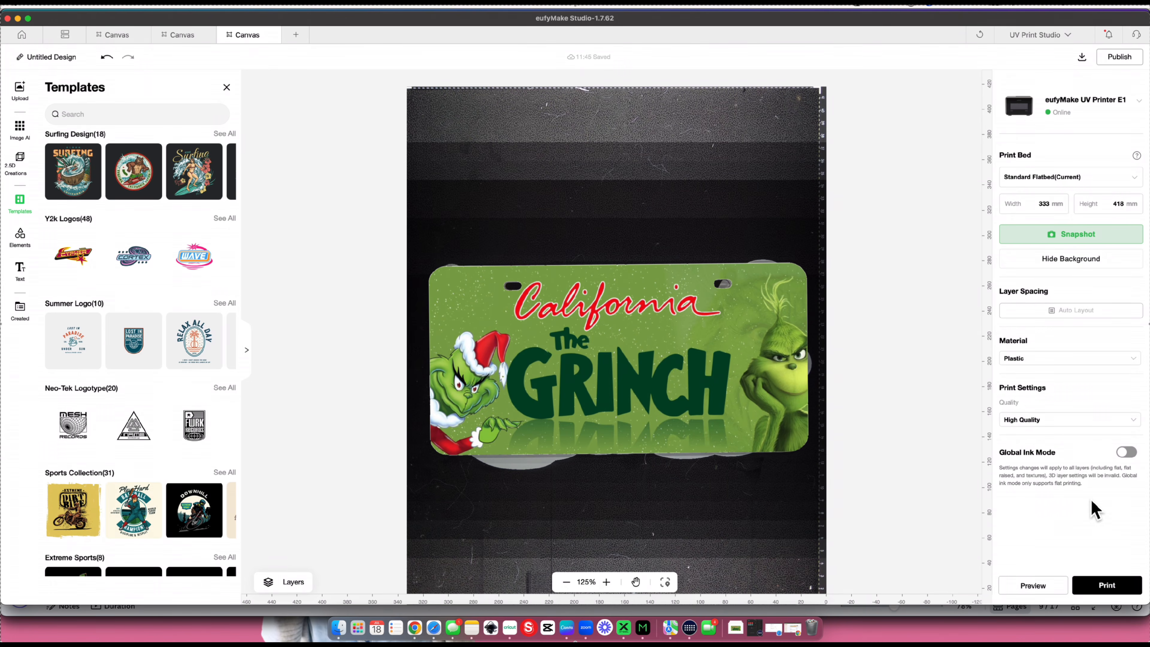
click(1113, 586)
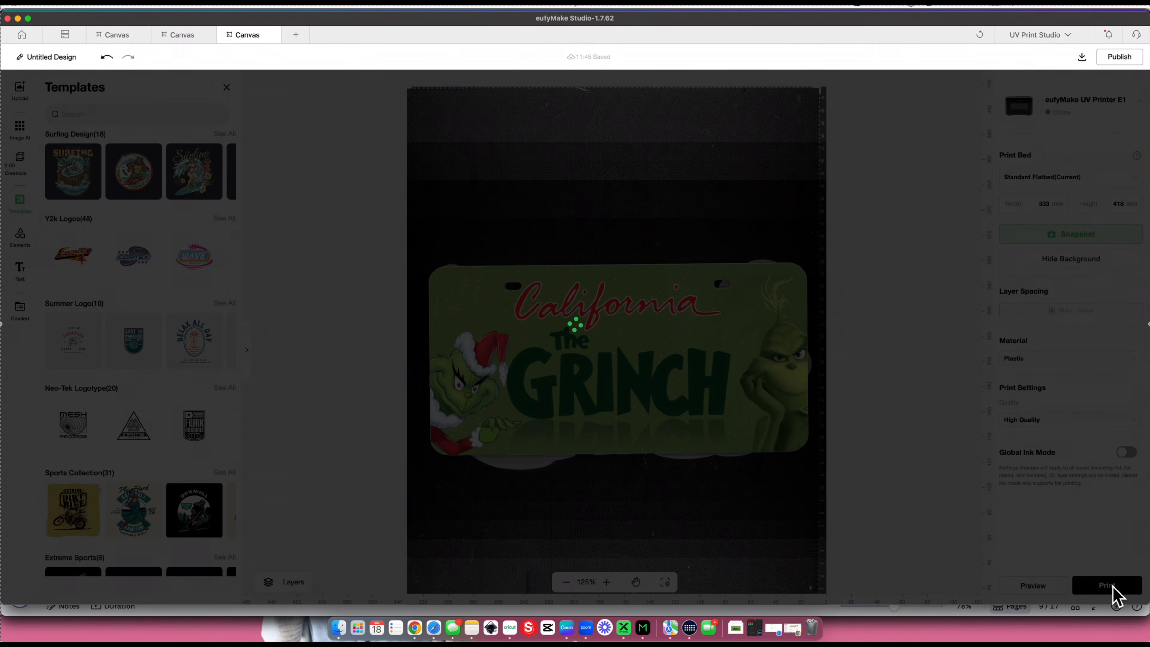